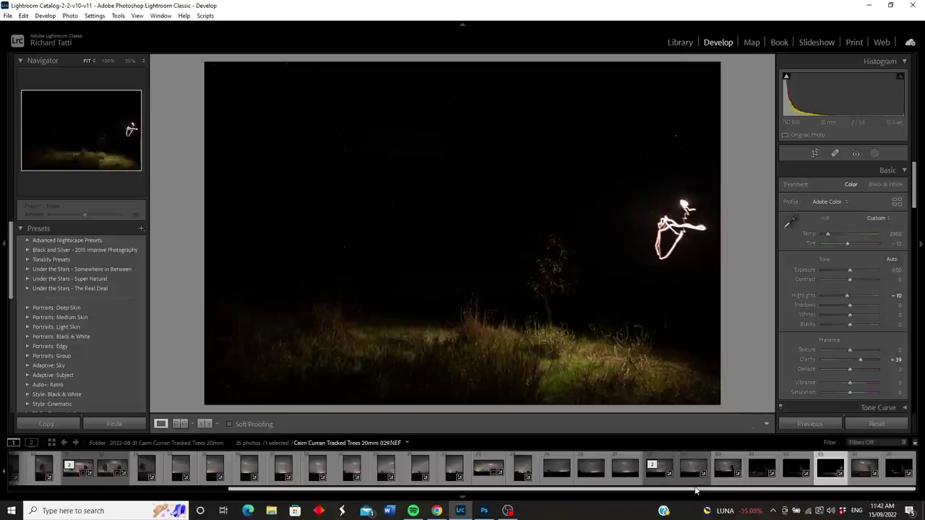
Step: Select the Milky Way sky photo in the filmstrip so its develop settings load
left_click(691, 470)
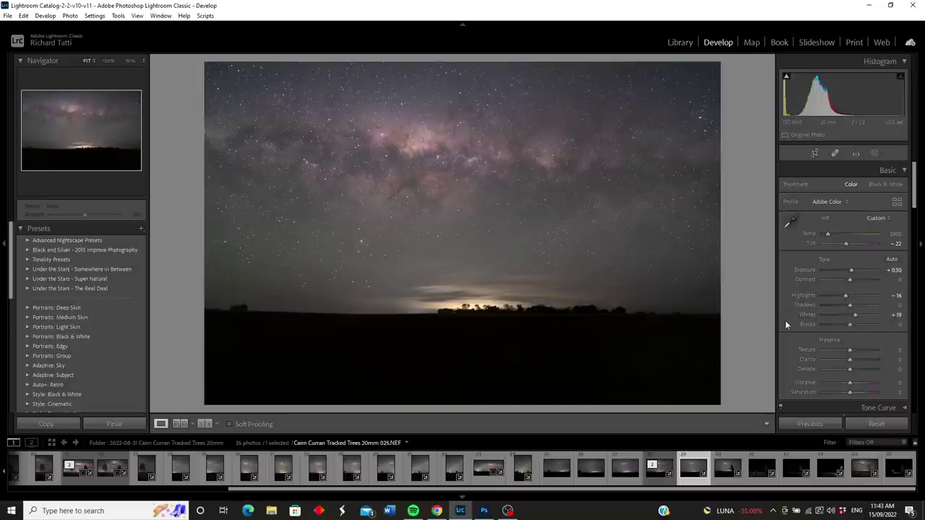
Step: Review the Detail and Lens Corrections settings, then select the edited stack copy of the Milky Way photo
scroll(786, 324, "down", 3)
scroll(785, 324, "down", 5)
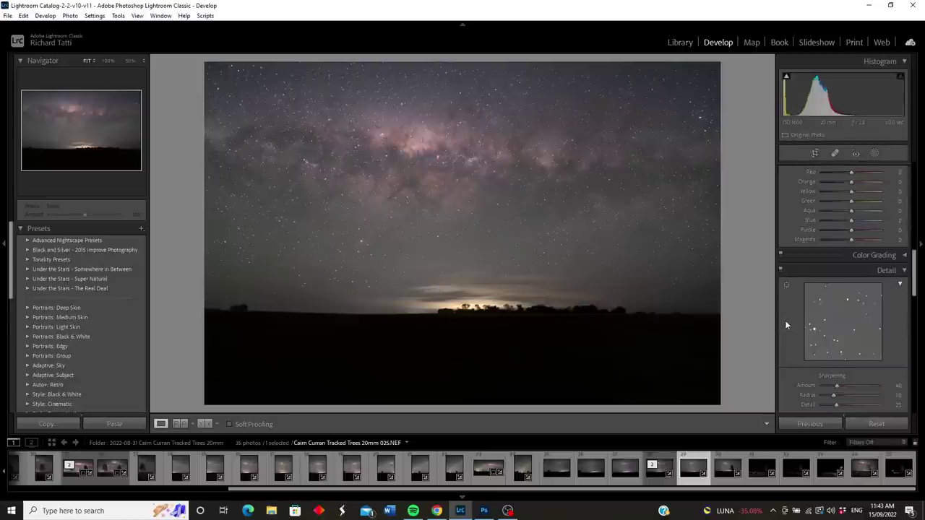
scroll(785, 320, "down", 2)
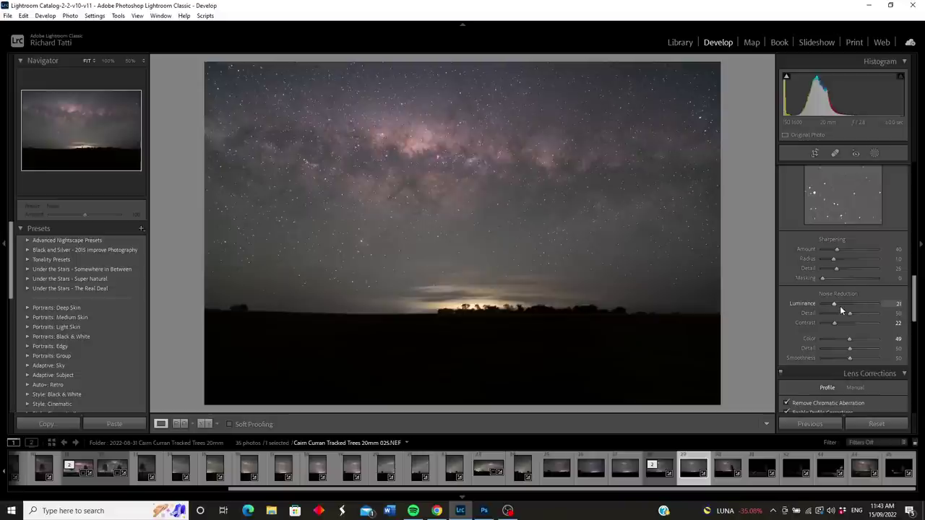
scroll(820, 323, "down", 2)
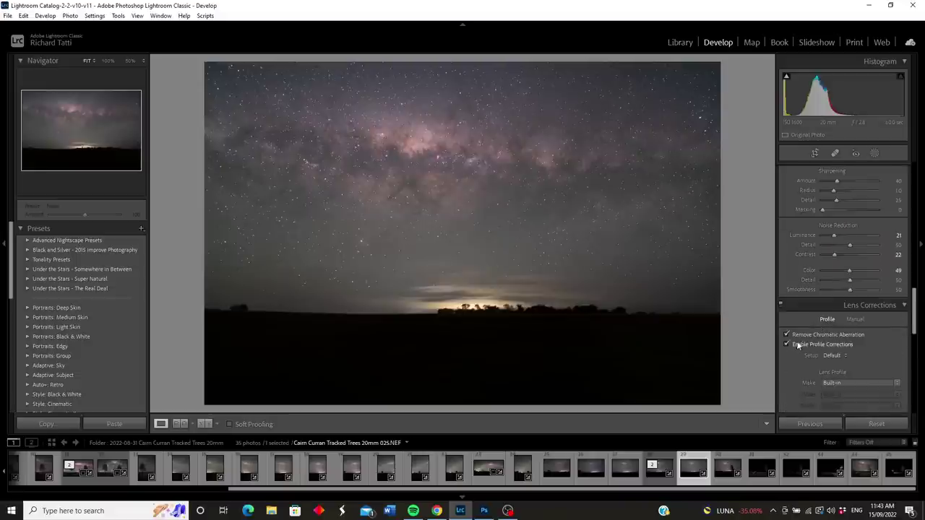
scroll(787, 345, "up", 6)
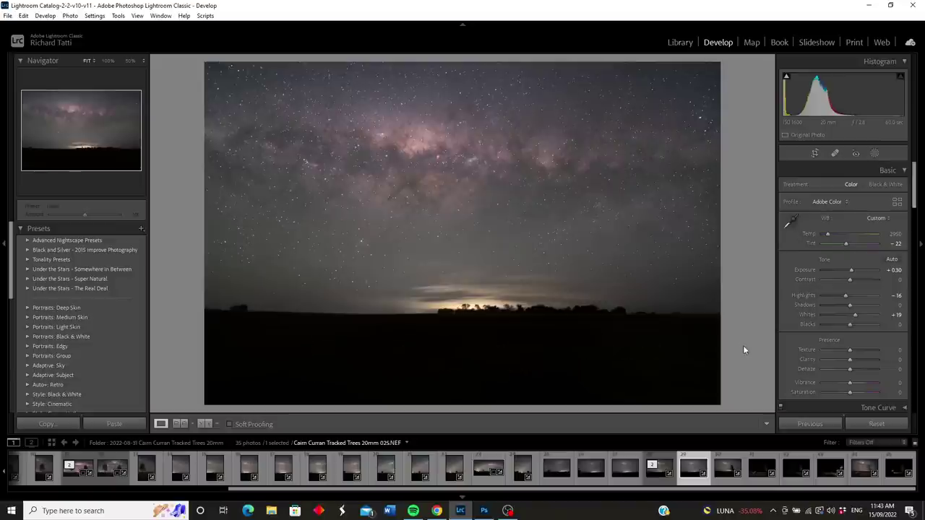
left_click(656, 471)
left_click(656, 471)
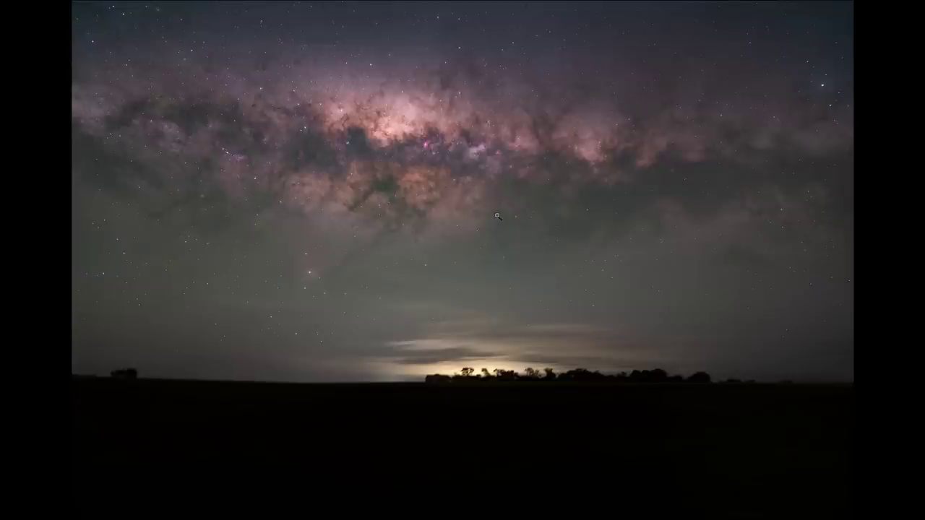
Step: Open the developed Cairn Curran Tracked Trees 20mm 025.NEF raw in Photoshop 2022 via Edit In
key("Escape")
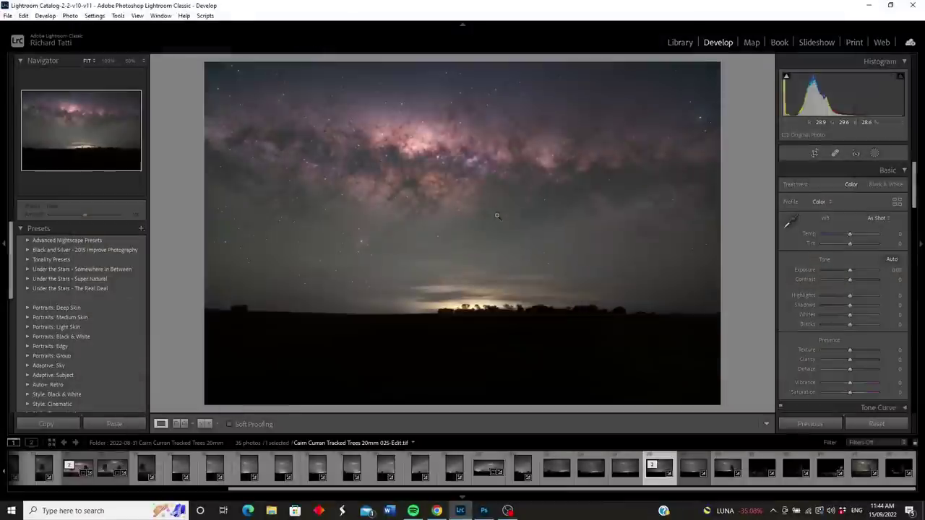
left_click(691, 469)
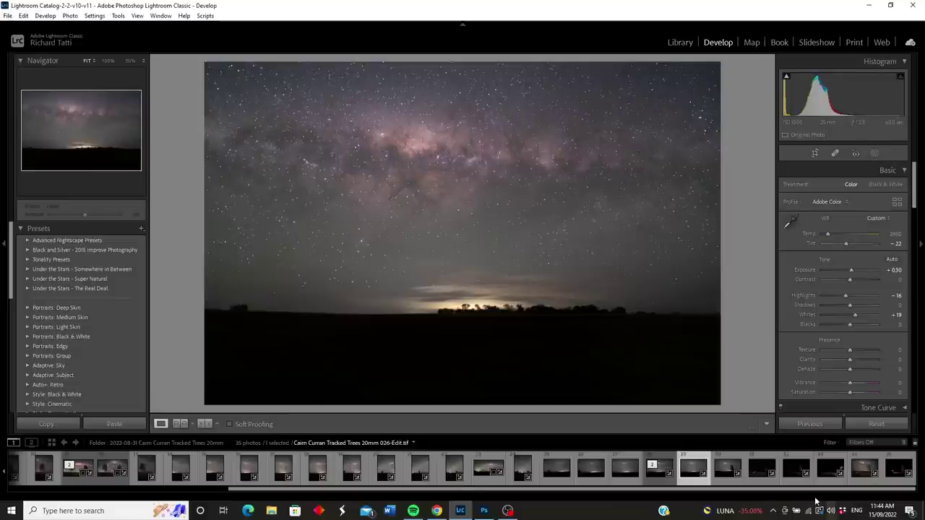
right_click(692, 474)
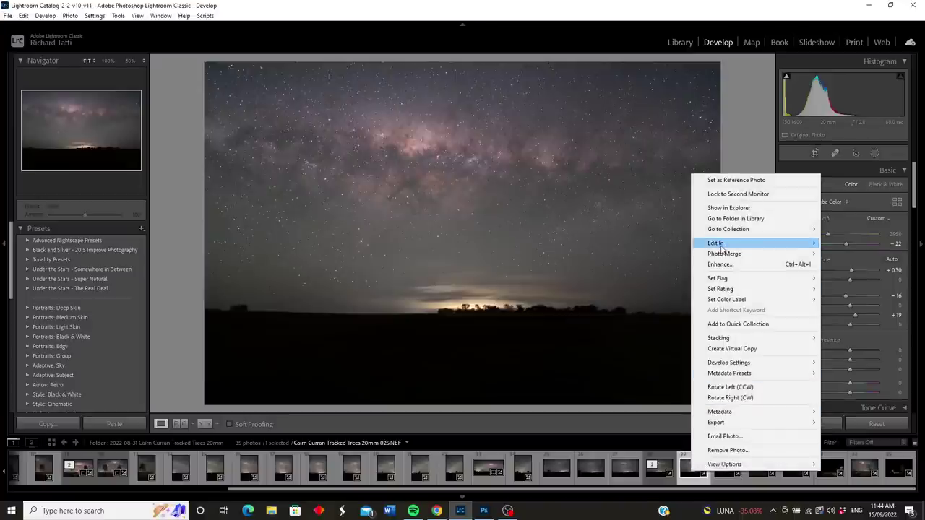
mouse_move(720, 250)
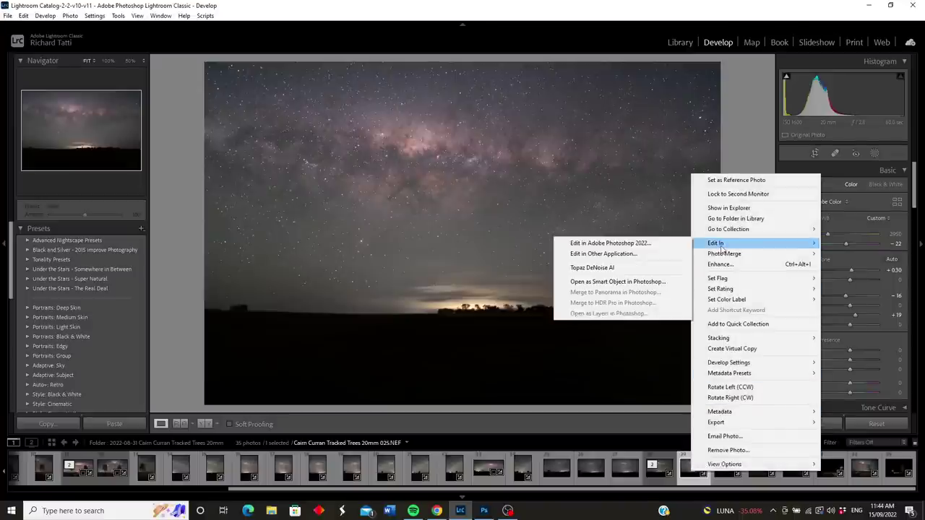
left_click(629, 244)
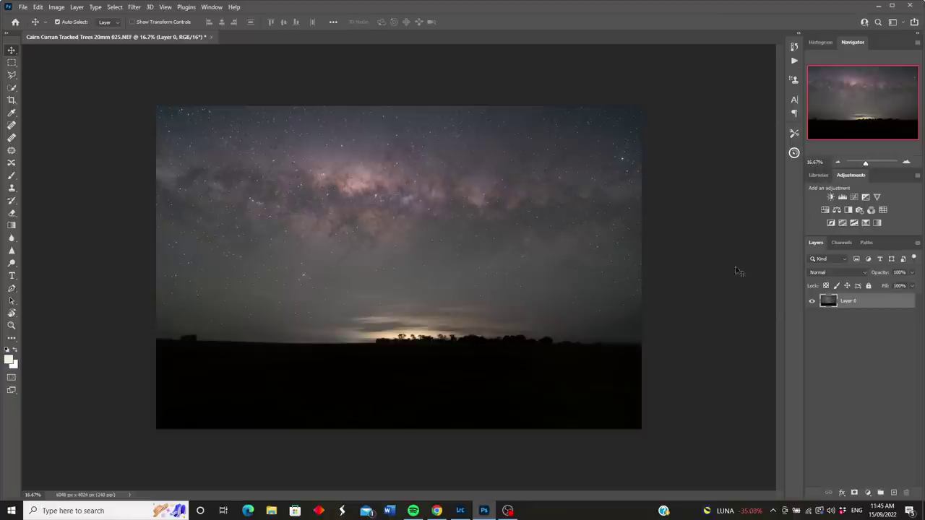
Step: Duplicate Layer 0 to create Layer 0 copy above the original
left_click(76, 8)
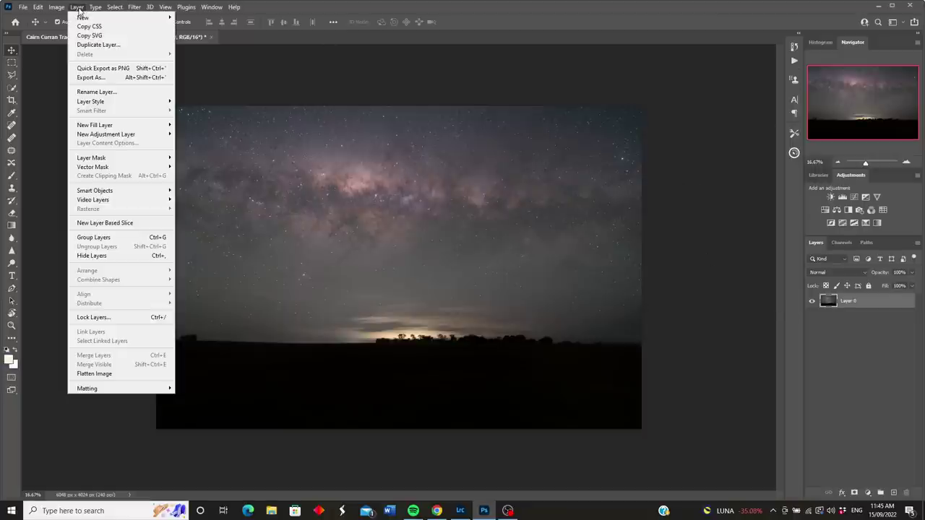
left_click(99, 46)
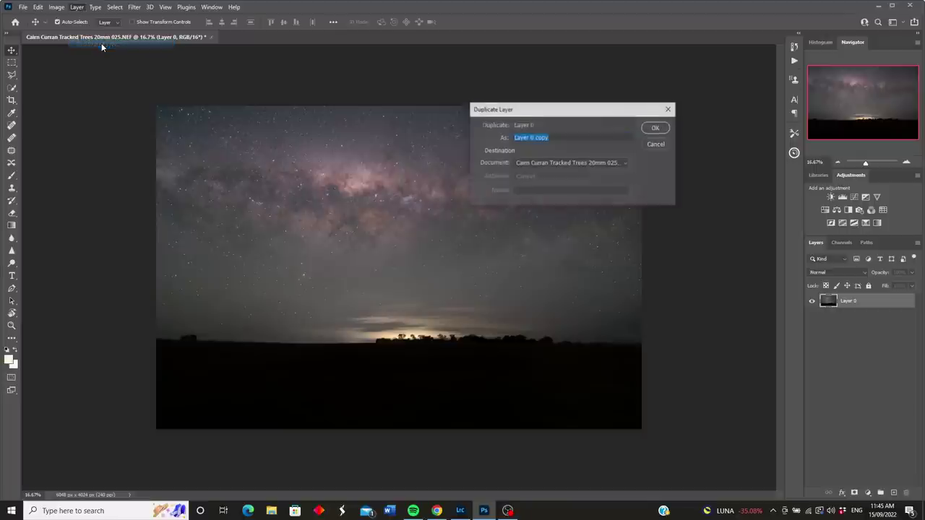
left_click(653, 129)
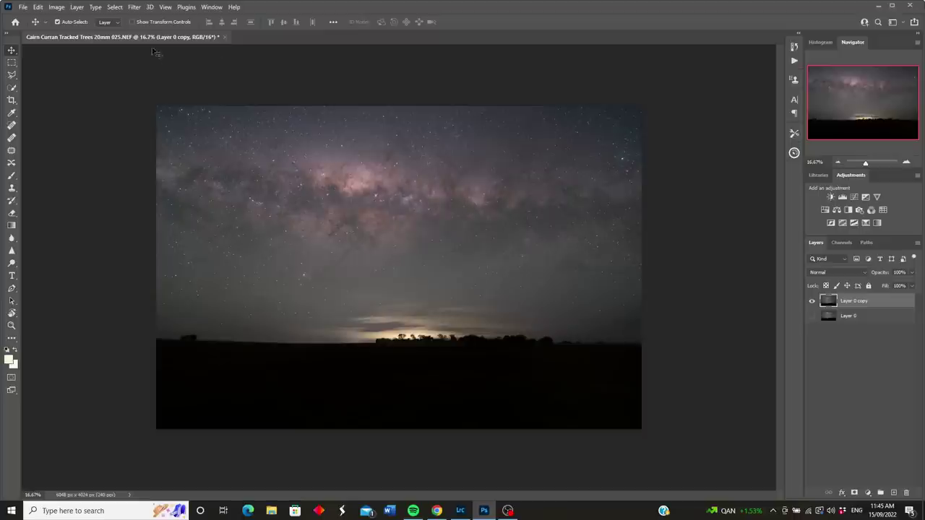
Step: Run RC-Astro StarXTerminator on Layer 0 copy to remove its stars
left_click(135, 8)
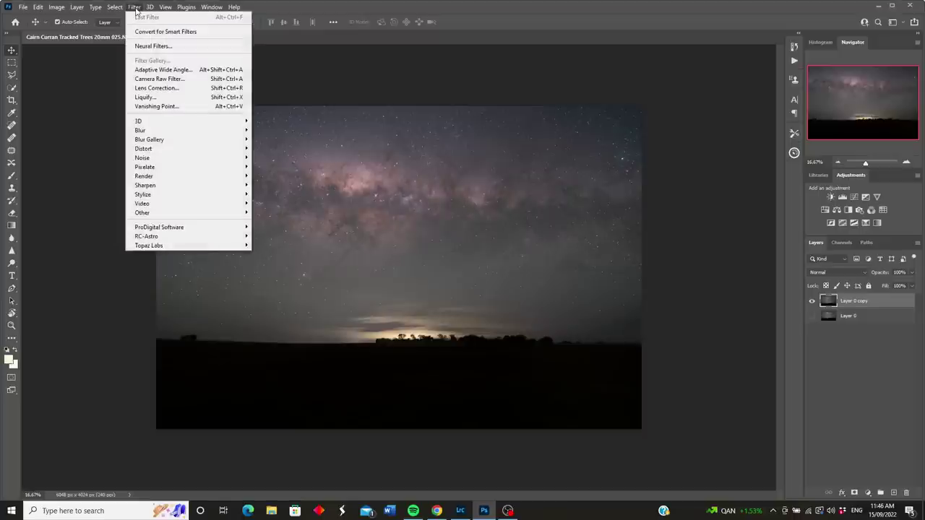
mouse_move(174, 241)
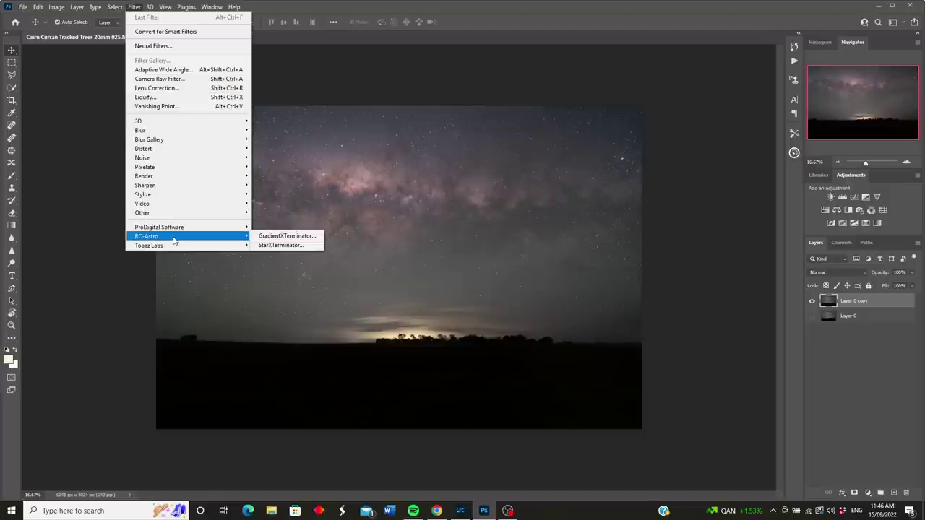
left_click(294, 246)
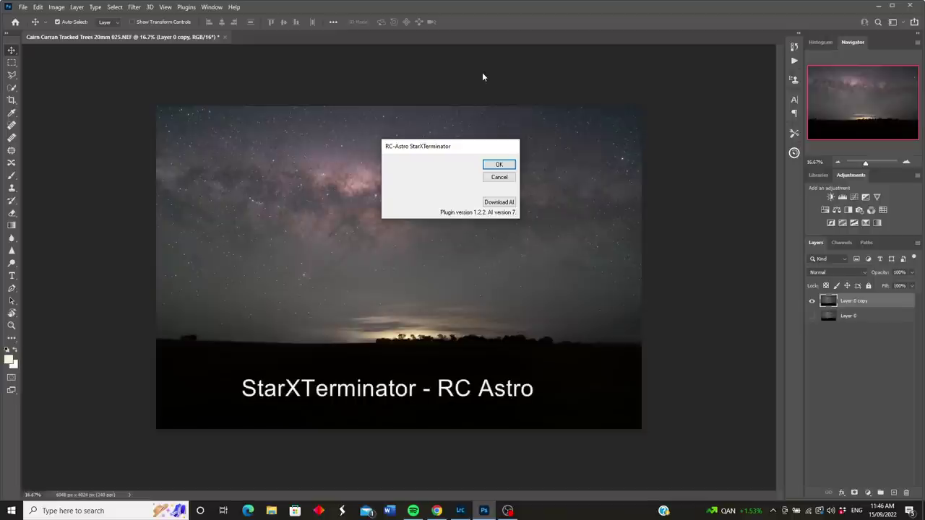
left_click(499, 166)
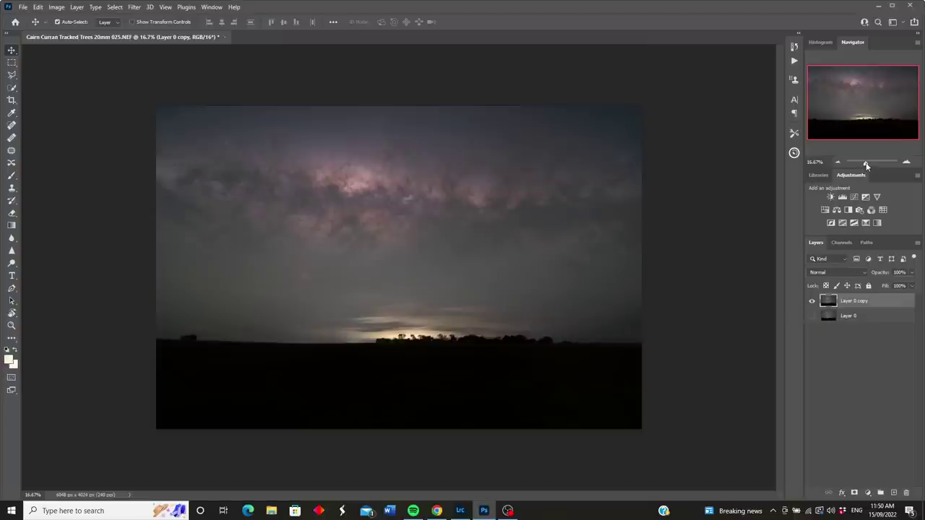
Step: Zoom in slightly and hide Layer 0 copy so the starry Layer 0 shows
left_click_drag(866, 165, 867, 165)
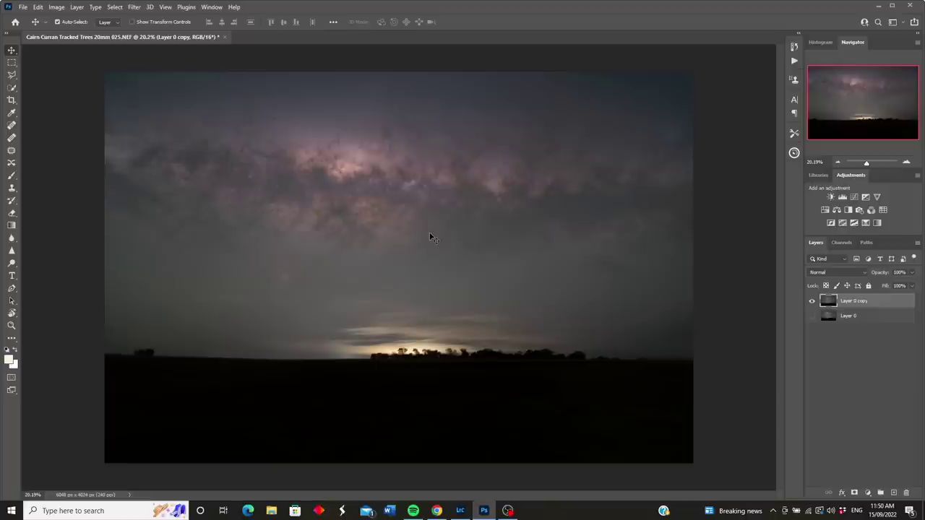
left_click(812, 317)
left_click(812, 301)
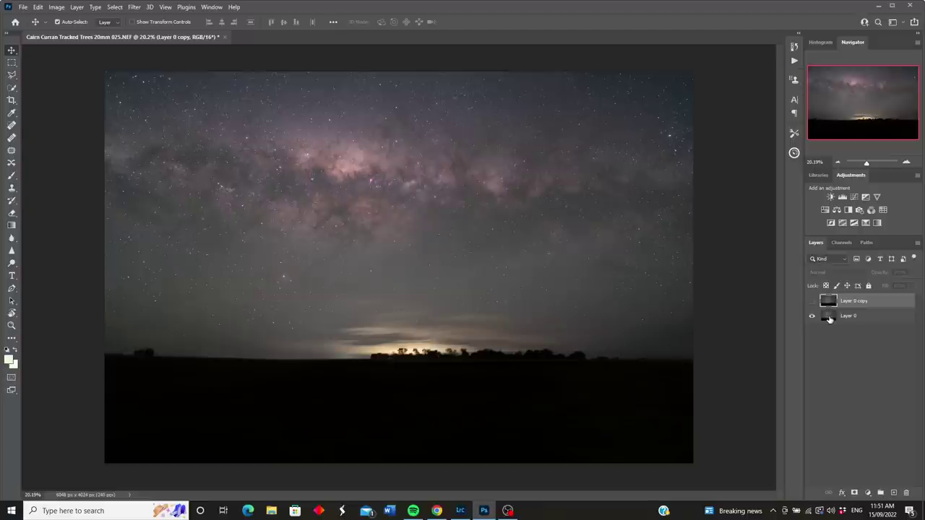
Step: Duplicate Layer 0 as a new layer named 'stars only'
left_click(829, 317)
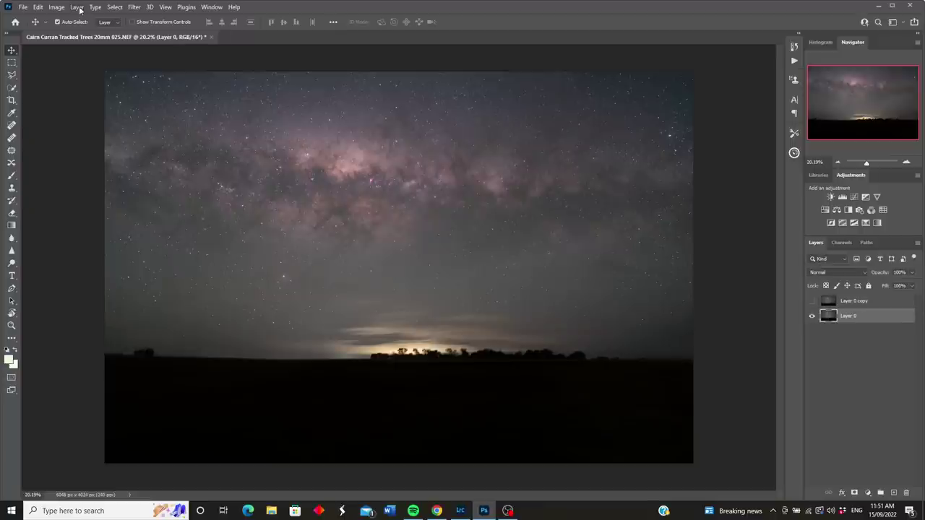
left_click(78, 8)
left_click(98, 45)
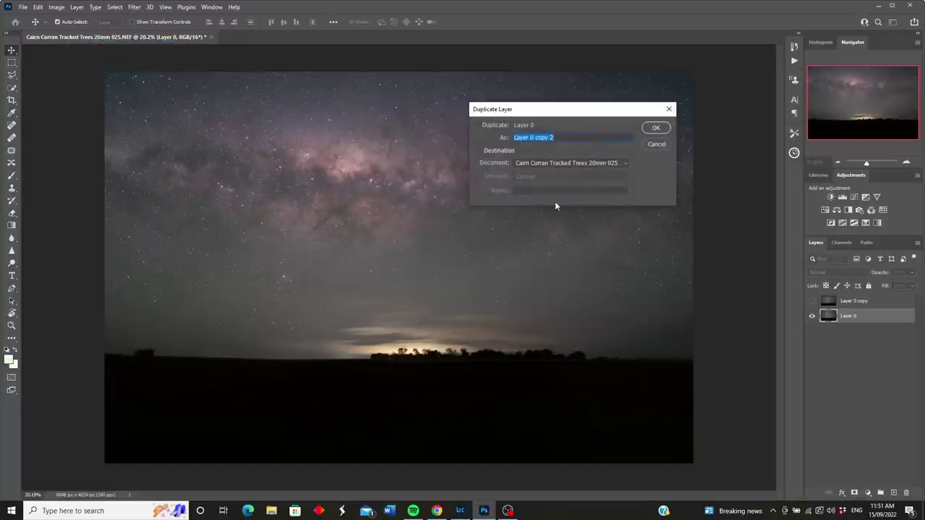
type("stars only")
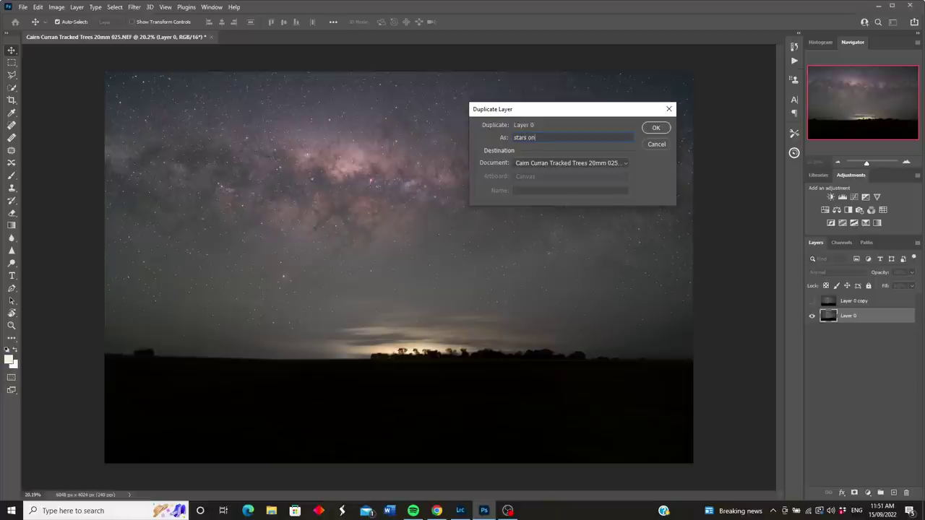
left_click(655, 131)
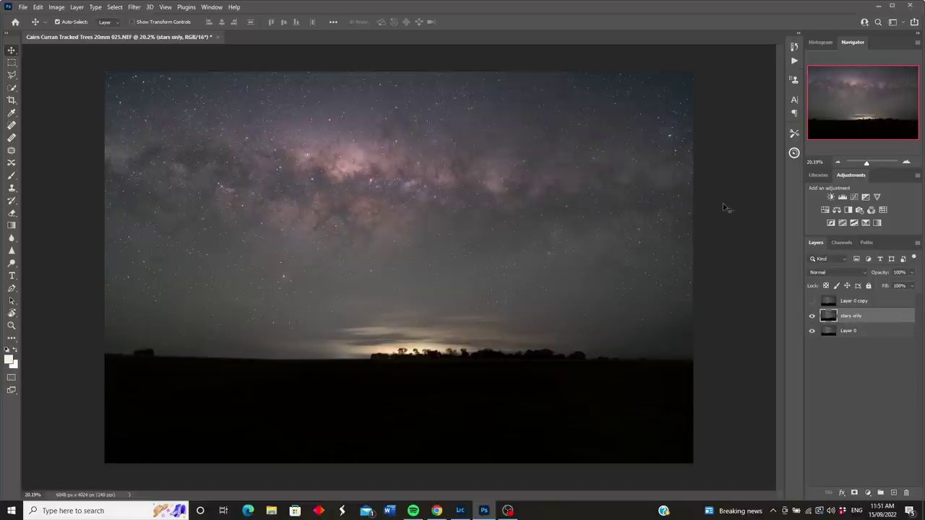
Step: Show Layer 0 copy again and rename it 'starless'
left_click(812, 300)
left_click(832, 301)
double_click(853, 300)
type("s")
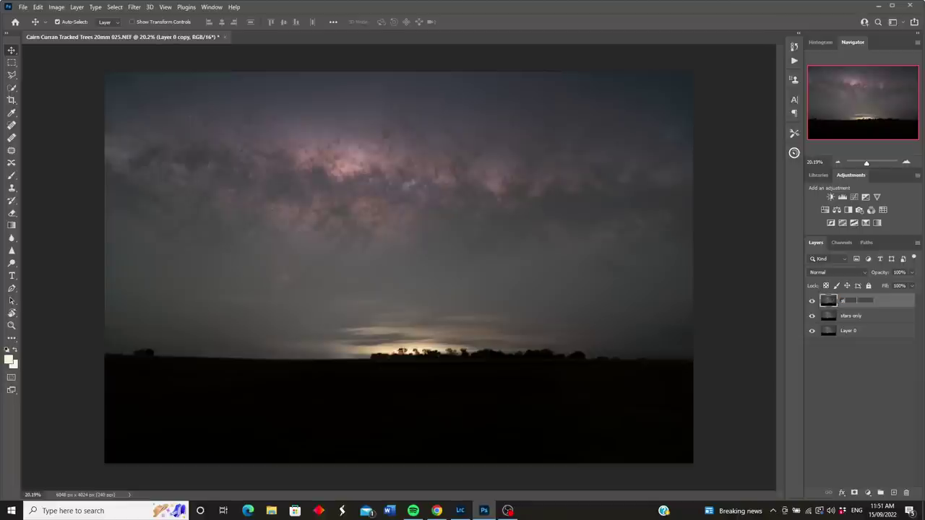
type("tarless")
key("Return")
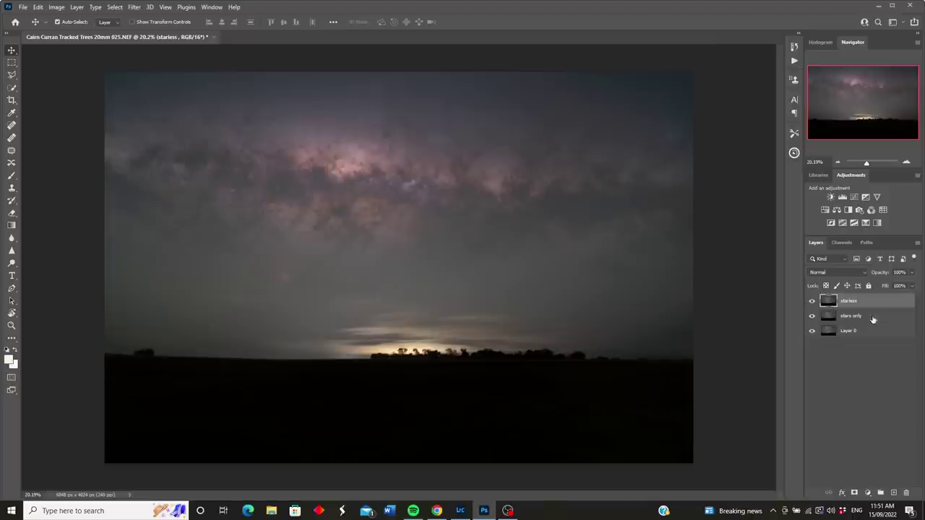
Step: Apply Image to 'stars only' with starless as source in Subtract mode, then toggle starless to check
left_click(827, 316)
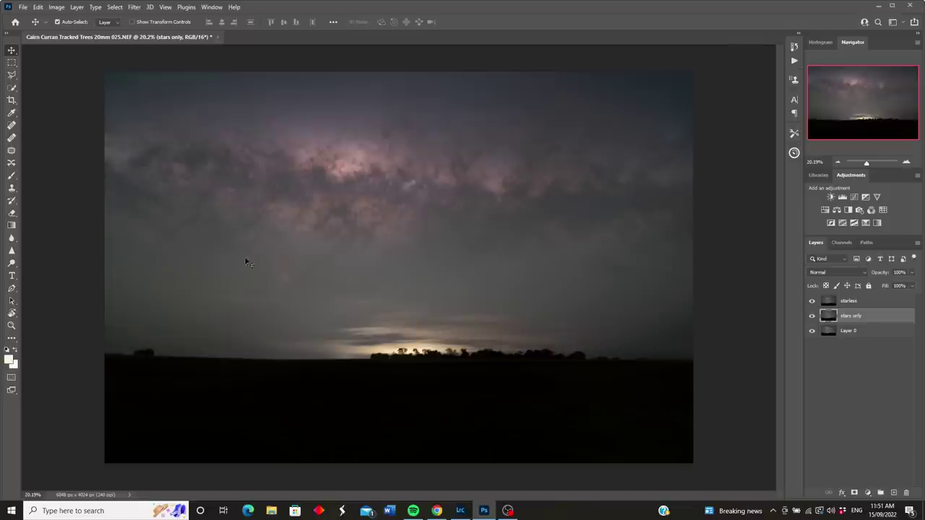
left_click(58, 8)
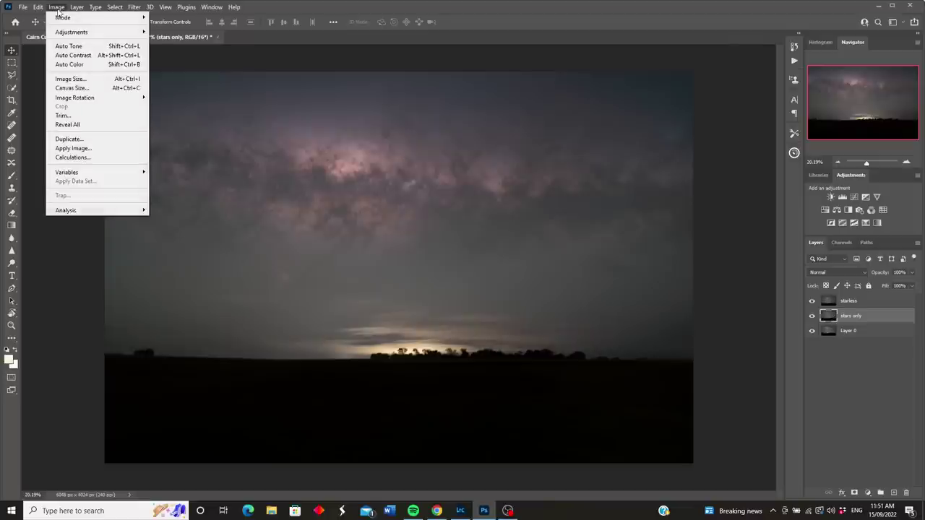
left_click(80, 149)
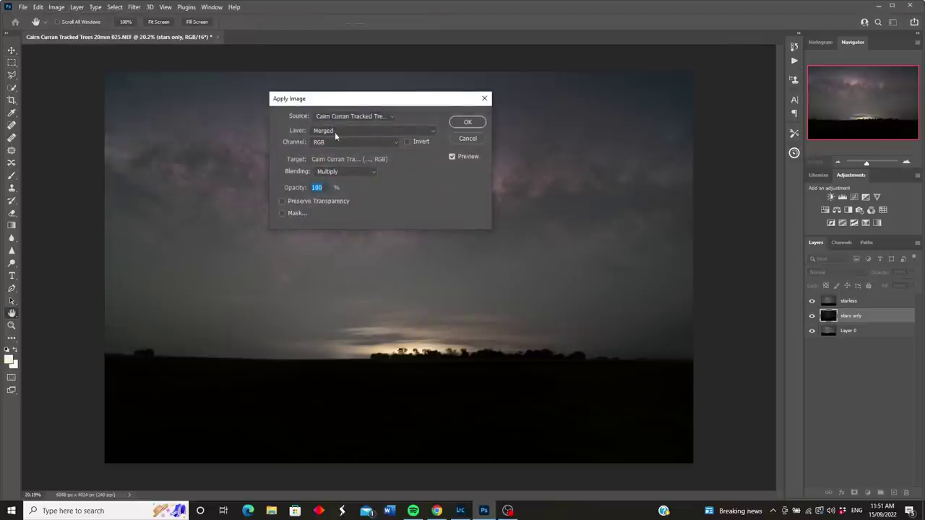
left_click(432, 130)
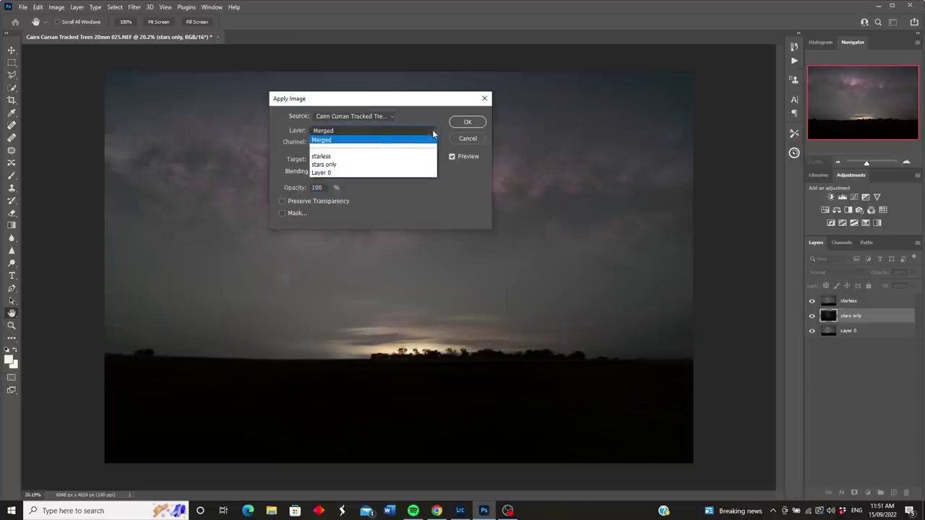
left_click(327, 157)
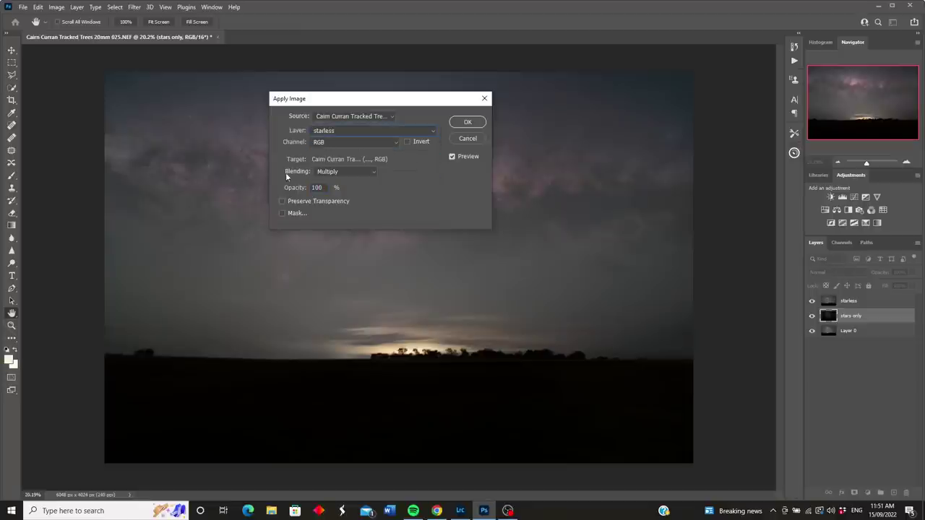
left_click(374, 172)
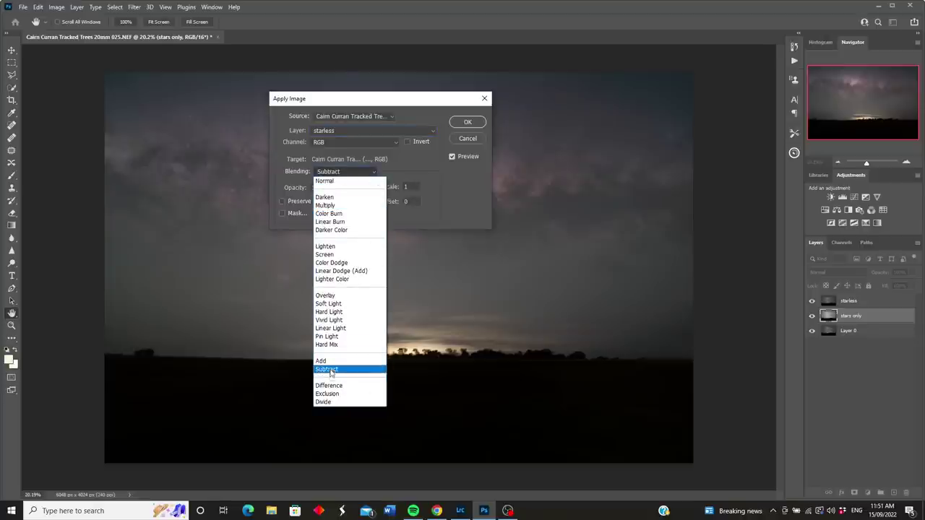
left_click(333, 370)
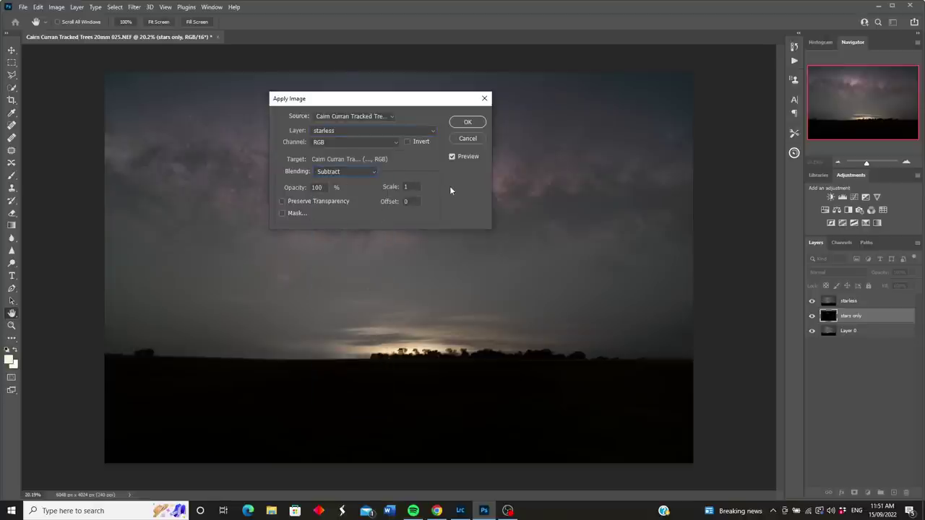
left_click(469, 123)
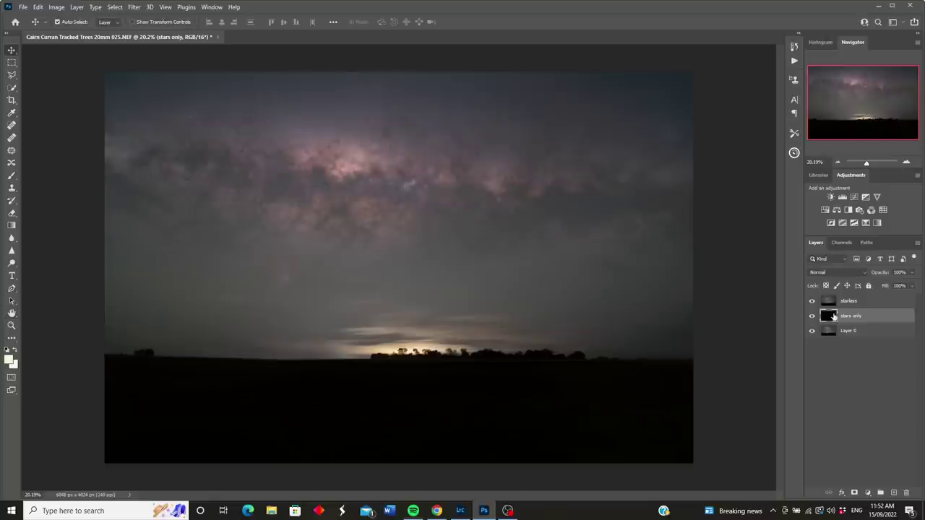
left_click(812, 302)
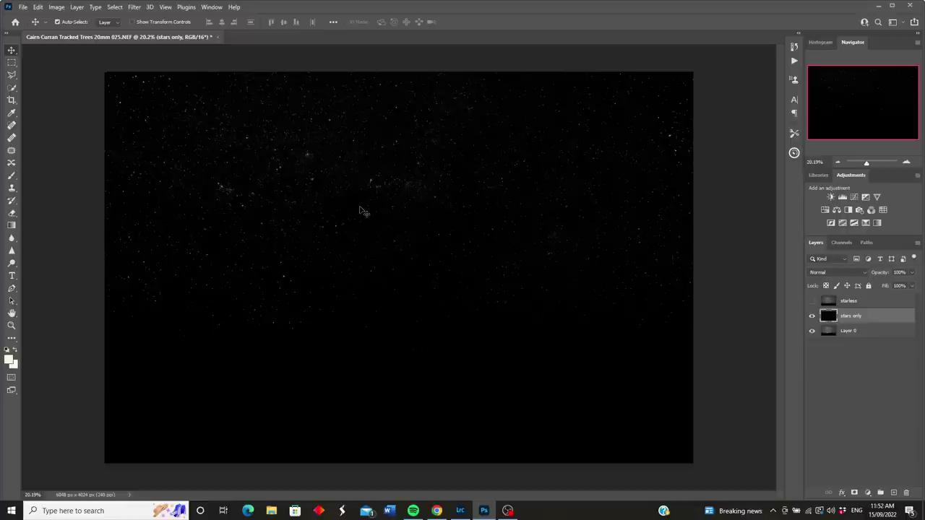
left_click(812, 302)
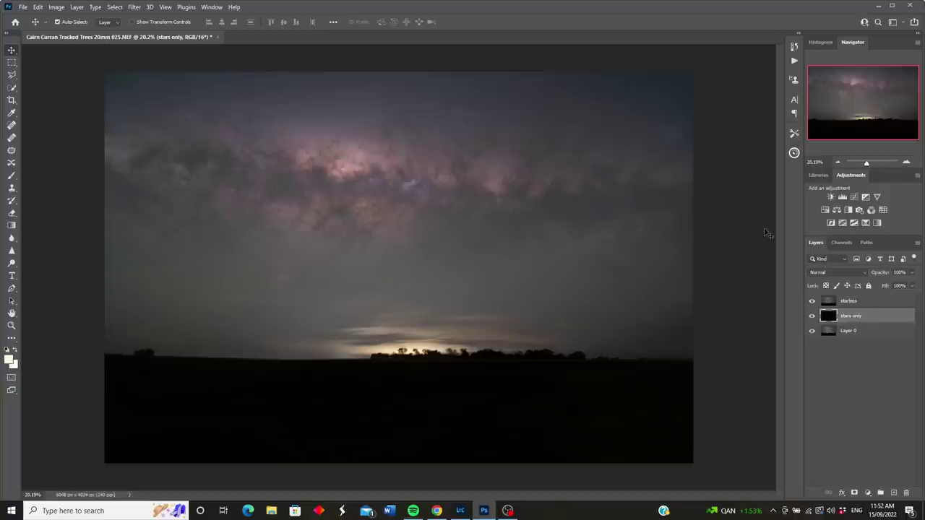
left_click(829, 304)
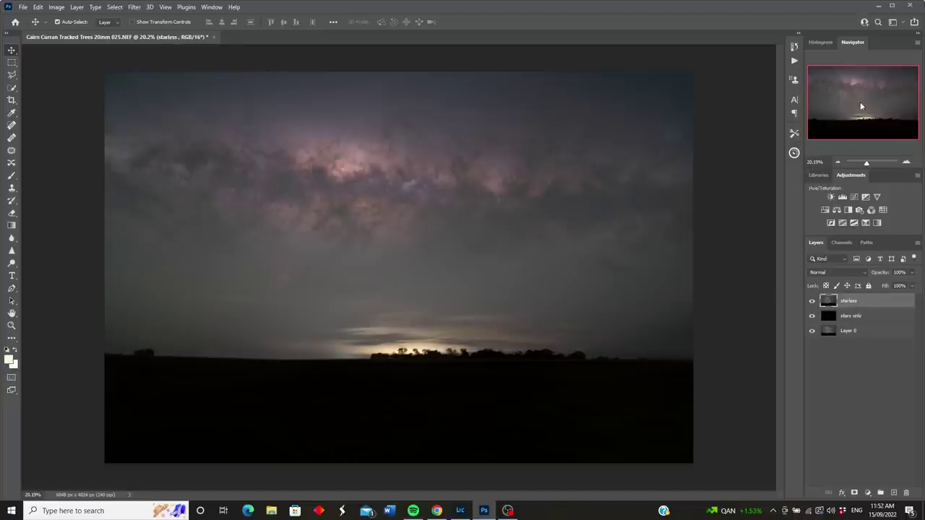
left_click_drag(866, 163, 870, 165)
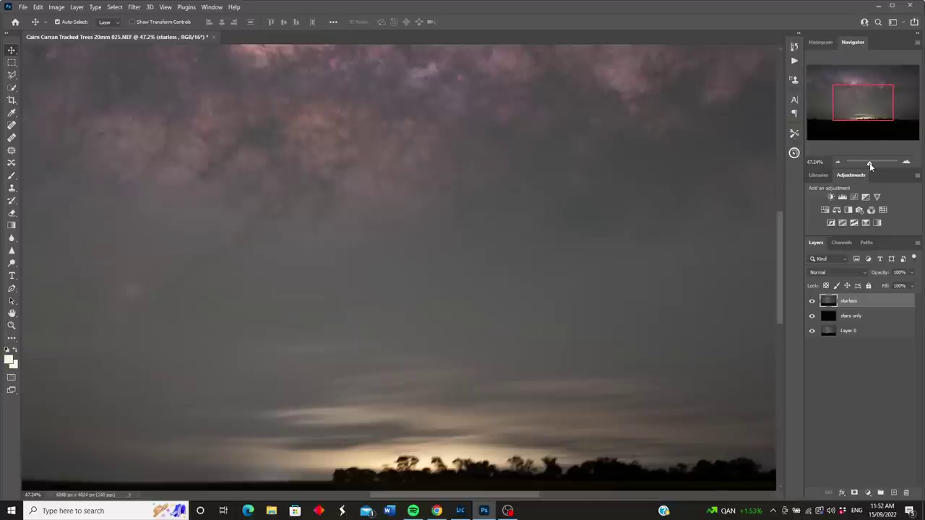
mouse_move(854, 112)
left_mouse_down()
mouse_move(848, 99)
mouse_move(848, 120)
left_mouse_up()
left_click_drag(636, 213, 442, 231)
left_click_drag(582, 204, 541, 260)
left_click_drag(205, 173, 305, 228)
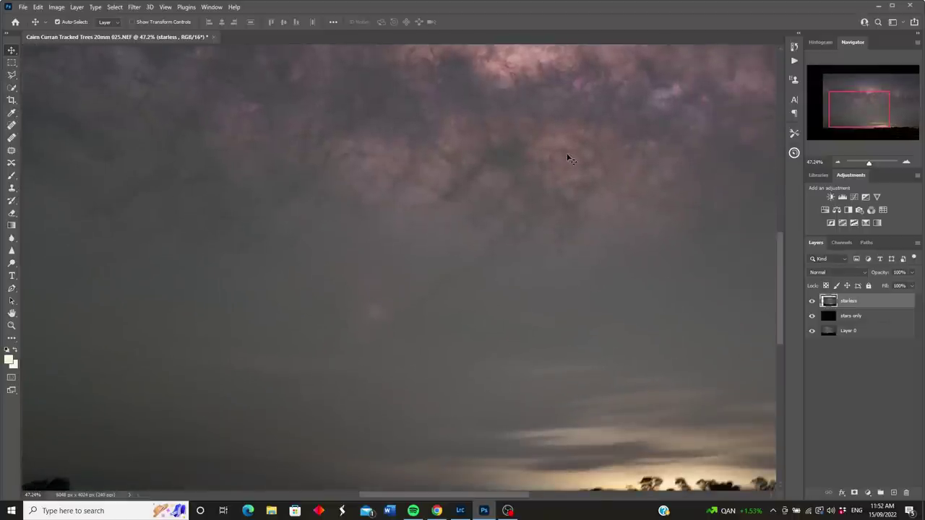
left_click(37, 7)
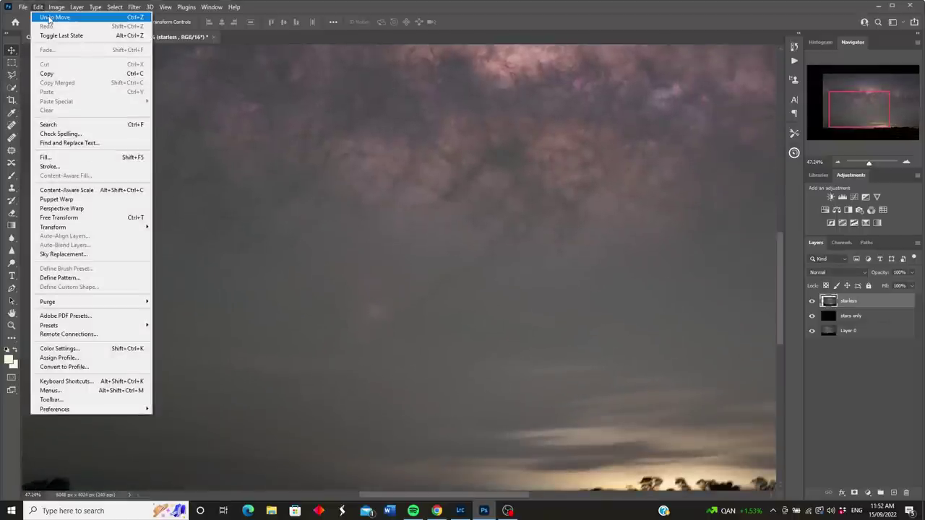
left_click(49, 18)
left_click_drag(868, 163, 867, 167)
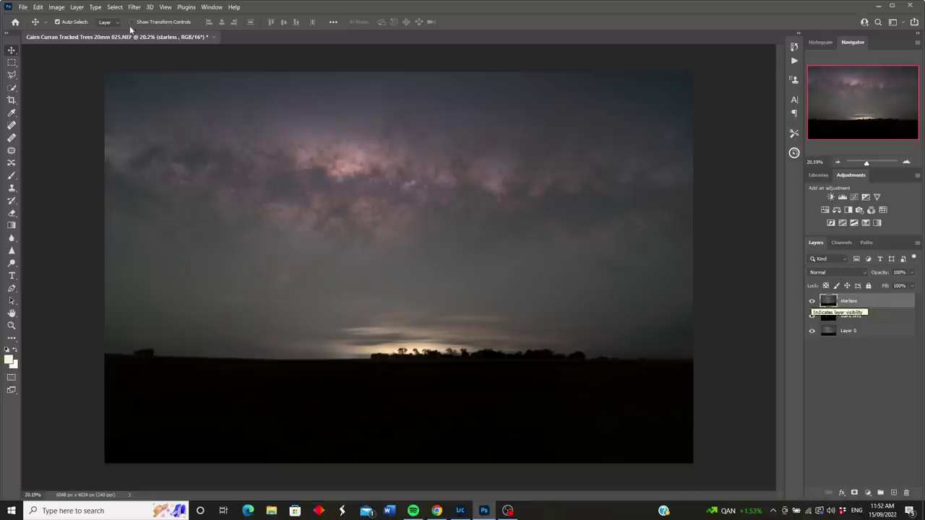
Step: Duplicate the starless layer to create 'starless copy' at the top of the stack
left_click(77, 8)
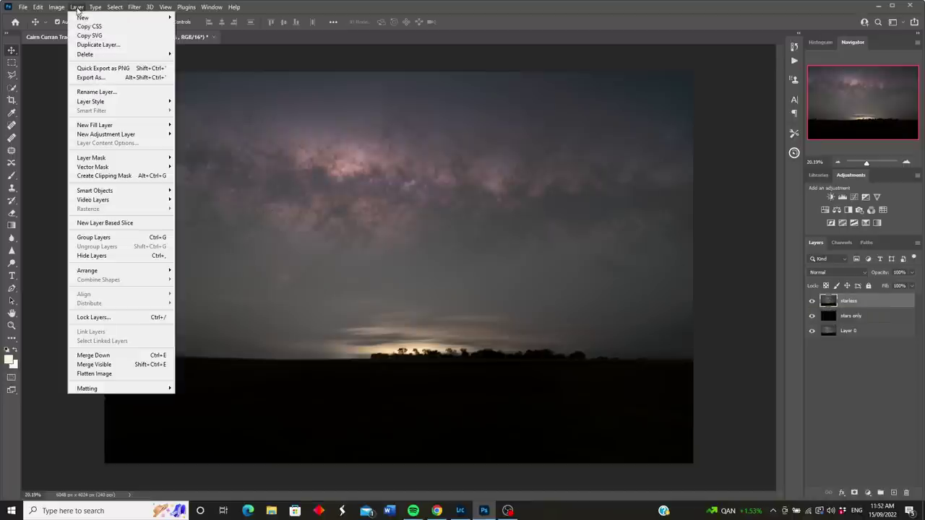
left_click(99, 44)
left_click(655, 130)
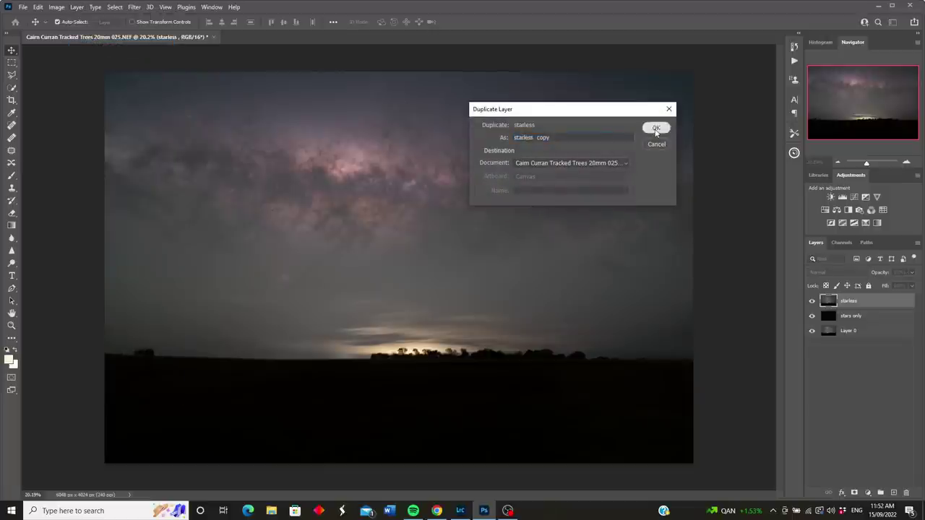
Step: Hide the starless, stars only and Layer 0 layers
left_click(811, 316)
left_click(811, 331)
left_click(812, 346)
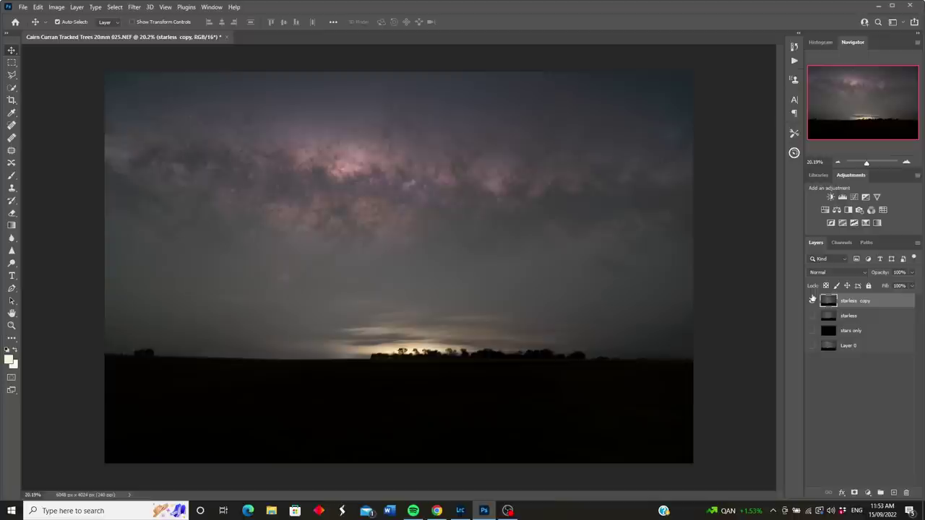
left_click(134, 8)
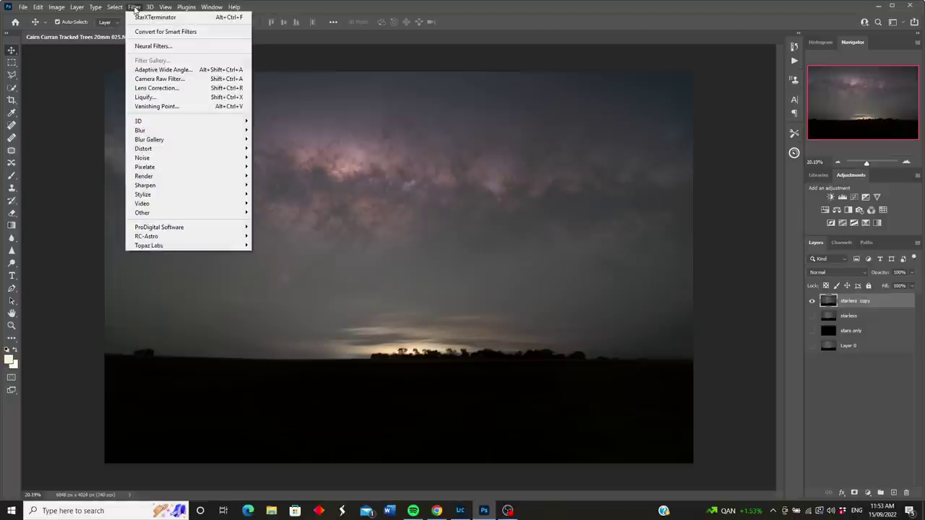
Step: In Camera Raw Filter on starless copy, set Dehaze +33, Exposure +0.70 and Contrast +32
left_click(164, 79)
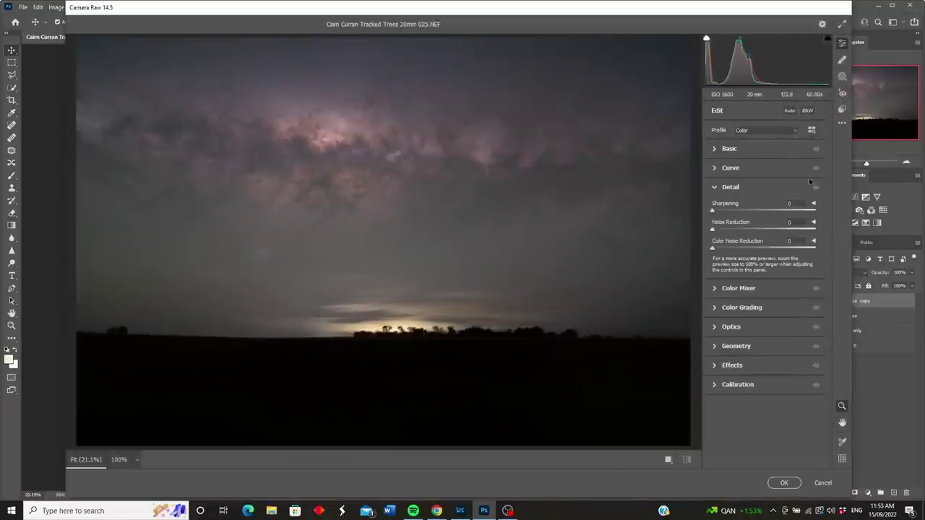
left_click(717, 190)
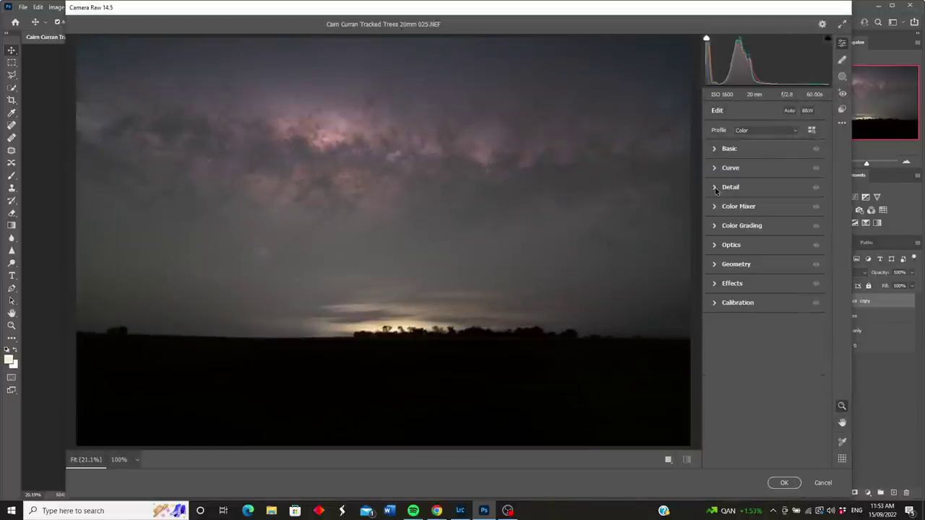
left_click(714, 149)
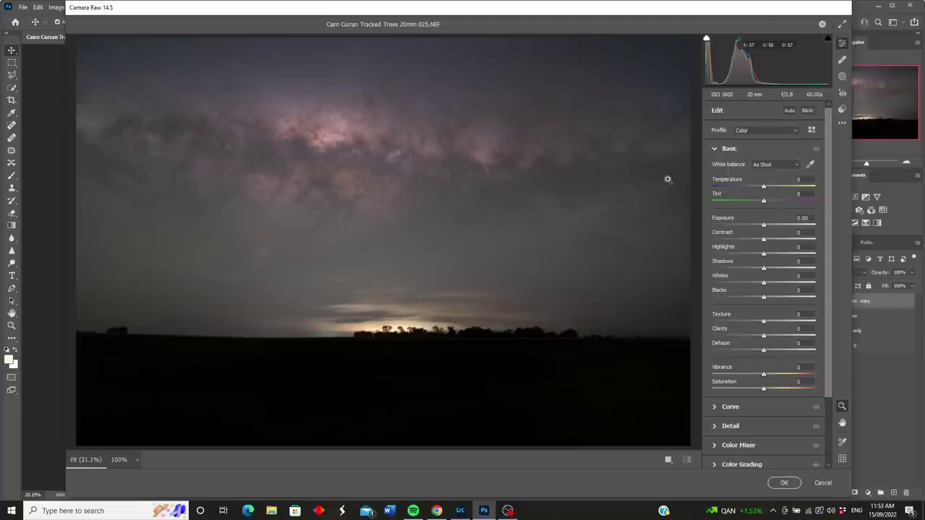
left_click_drag(763, 353, 780, 351)
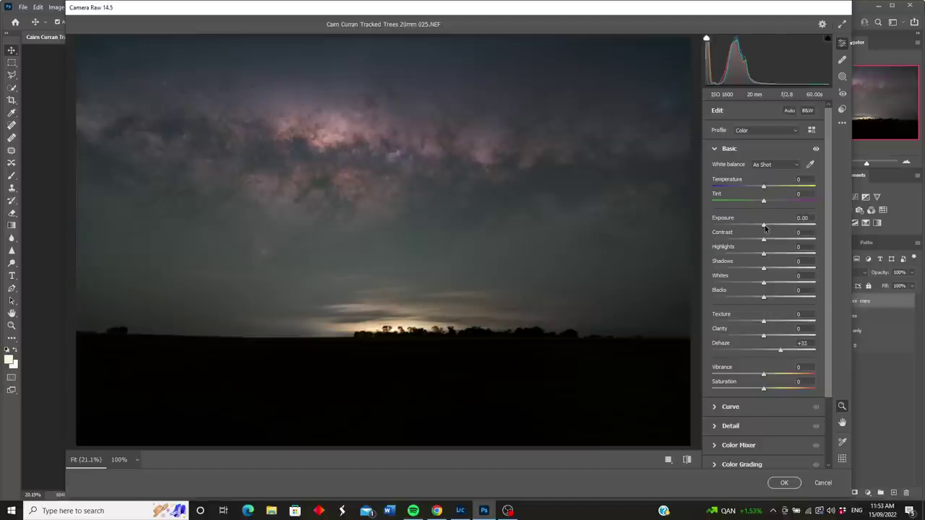
left_click_drag(765, 229, 780, 242)
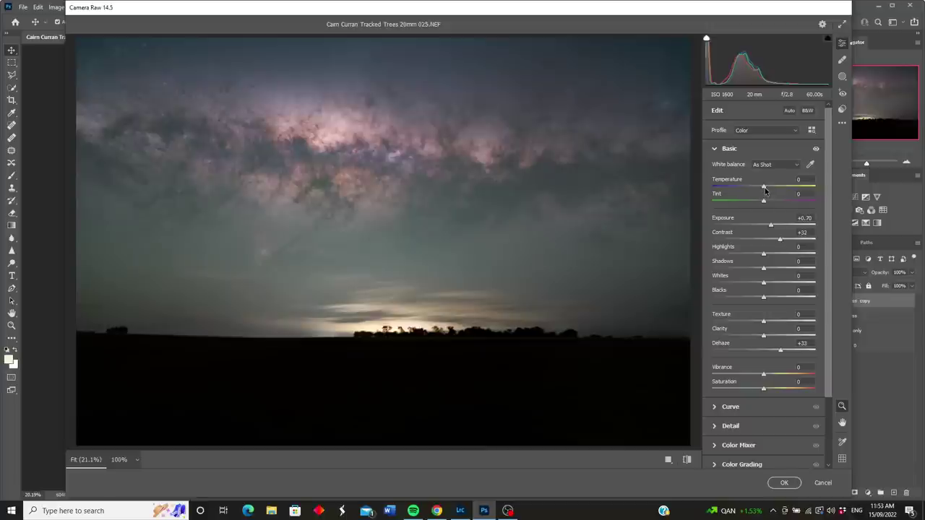
Step: Adjust the starless copy's Basic sliders to Temperature +3, Tint +4, Exposure +0.65, Highlights -7, Contrast +39
left_click_drag(763, 187, 762, 191)
left_click_drag(770, 227, 769, 227)
left_click_drag(765, 258, 760, 255)
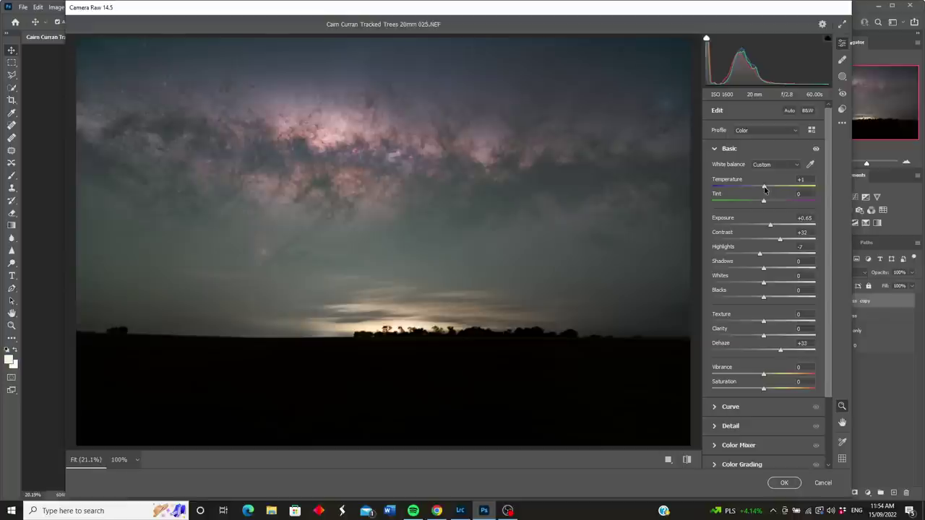
left_click_drag(764, 189, 765, 189)
left_click_drag(763, 204, 766, 204)
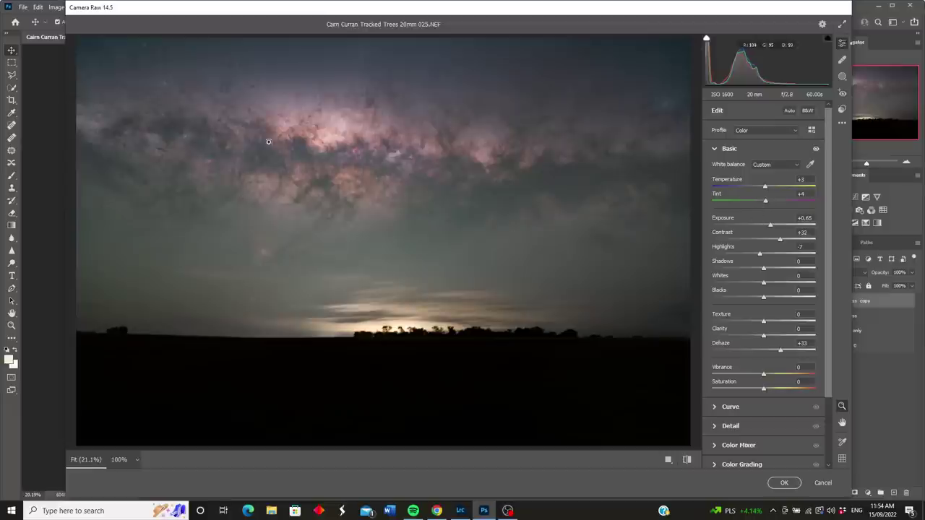
left_click_drag(780, 242, 784, 242)
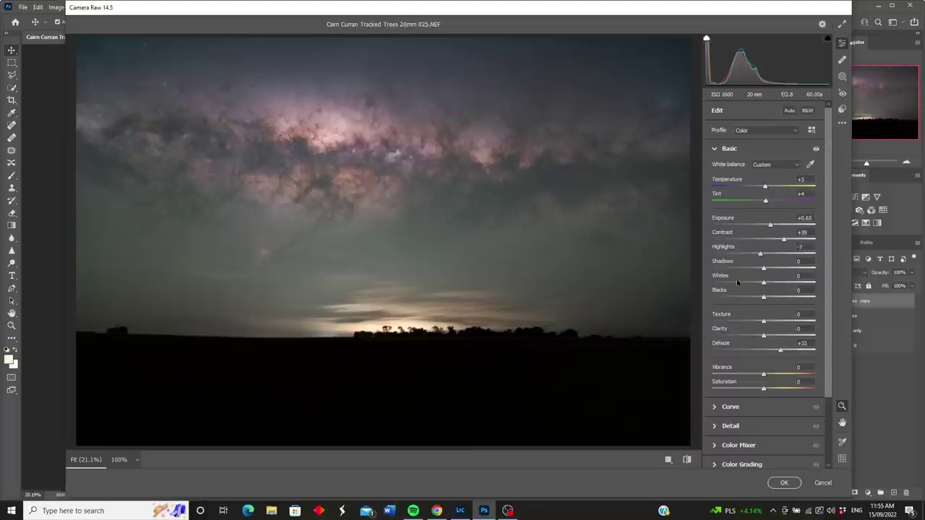
Step: Set Detail Noise Reduction to 25 and commit the Camera Raw edits to the starless copy
left_click(716, 152)
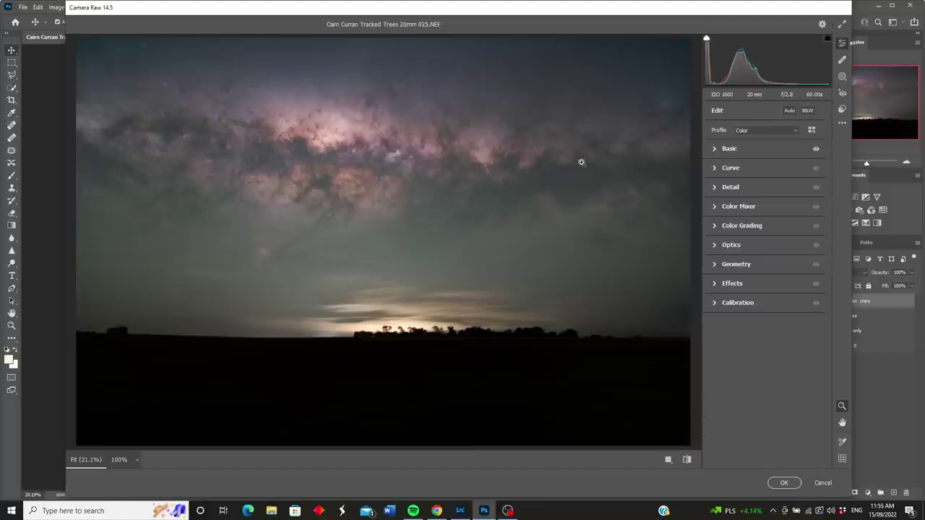
left_click(714, 188)
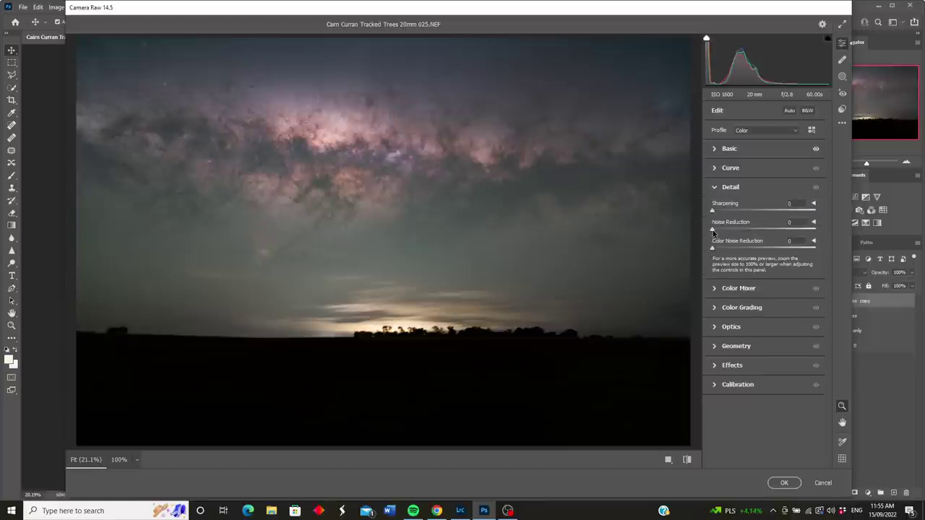
left_click_drag(713, 230, 743, 232)
left_click_drag(742, 231, 738, 231)
left_click(786, 484)
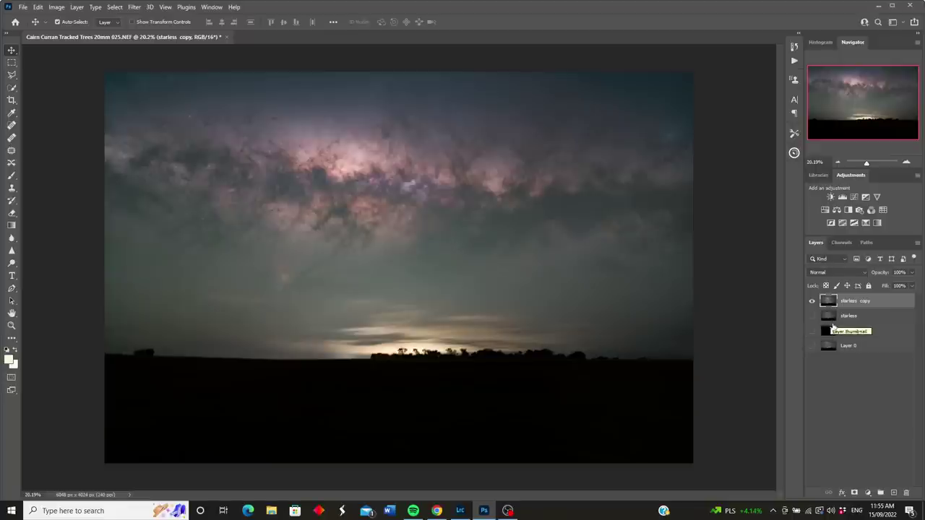
Step: Make the stars only layer visible and move it above the starless copy
left_click(812, 331)
left_click_drag(828, 325, 831, 302)
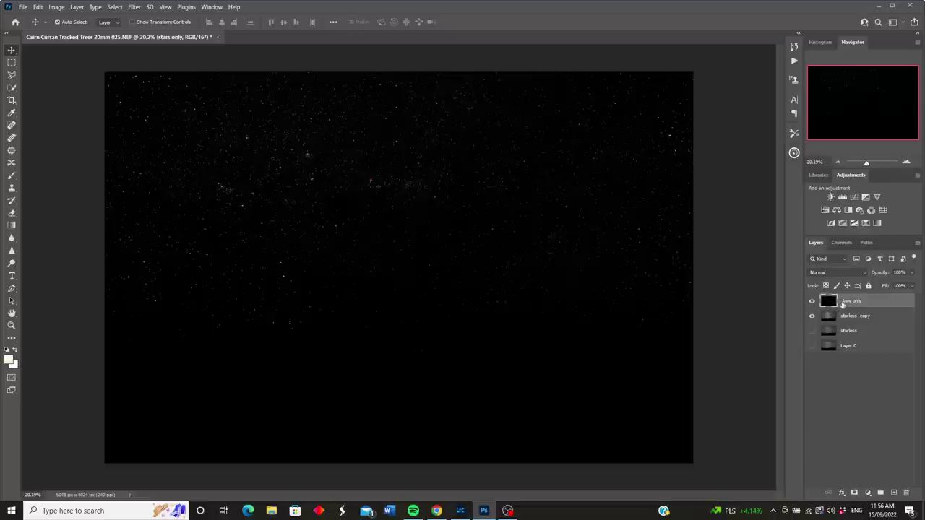
Step: Try Color Dodge, then Screen, as the stars only layer's blend mode
left_click(866, 274)
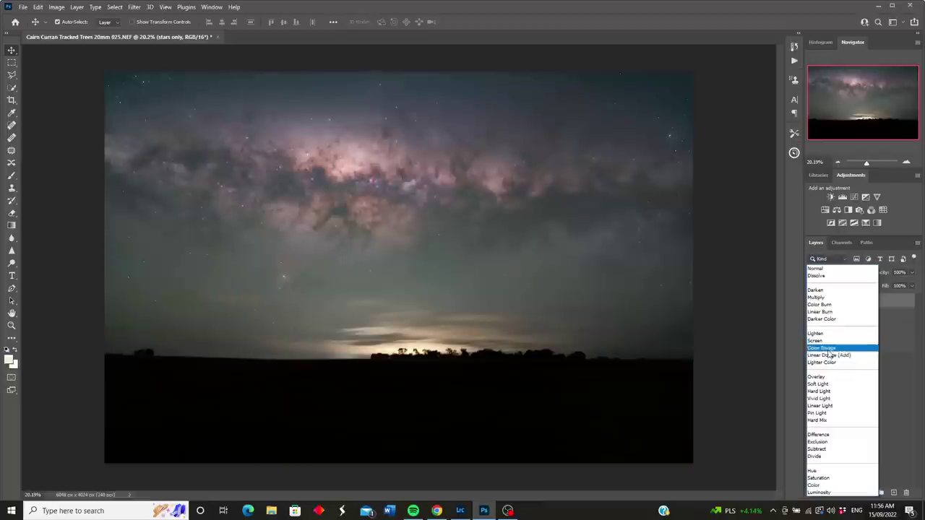
left_click(832, 349)
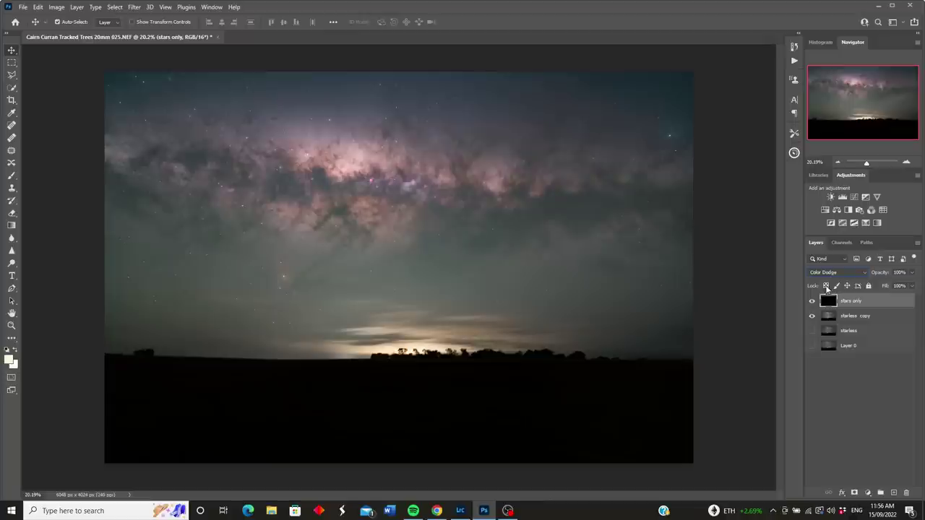
left_click(866, 275)
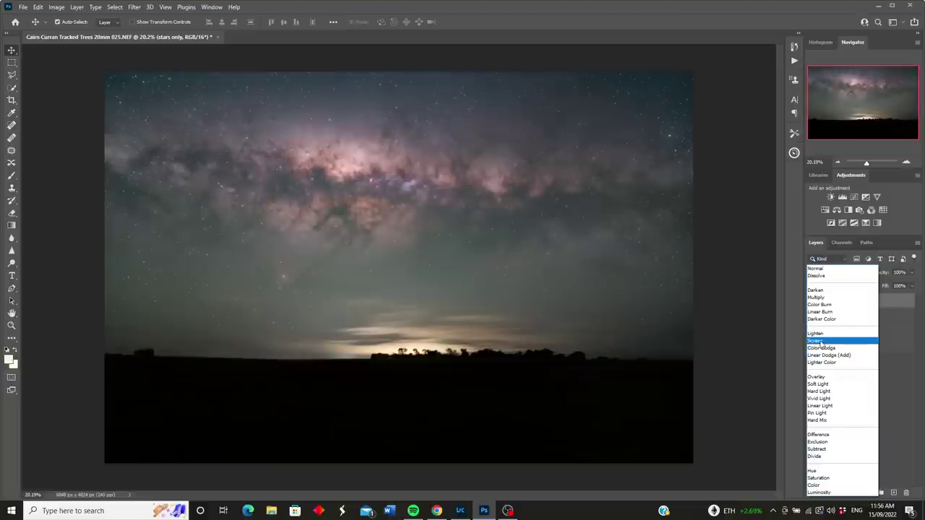
left_click(817, 341)
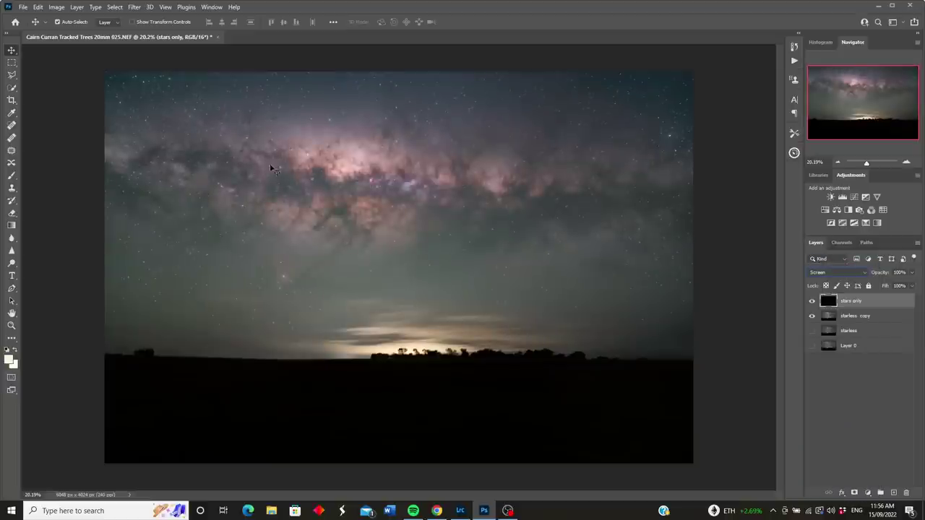
Step: Compare against the original Layer 0, then set the stars only layer to Color Dodge
left_click(811, 345)
left_click(811, 316)
left_click(811, 300)
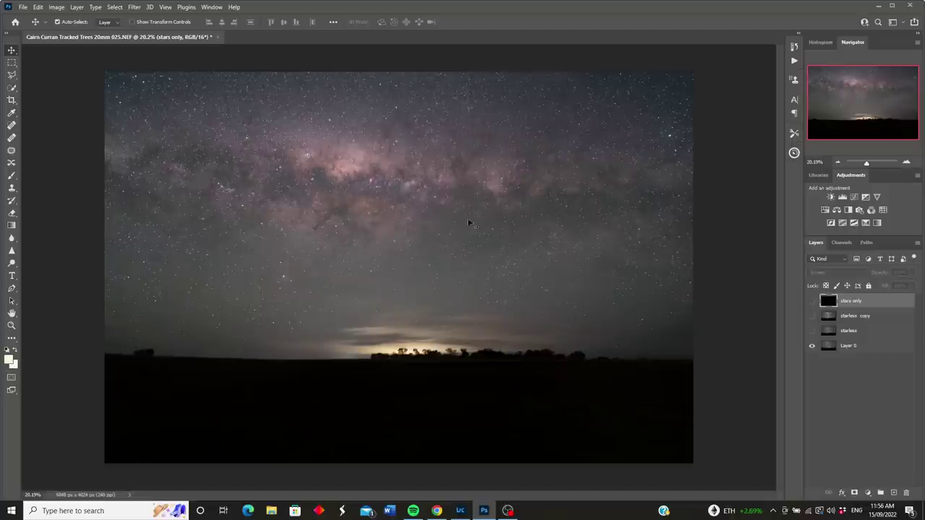
left_click(811, 346)
left_click(811, 315)
left_click(811, 301)
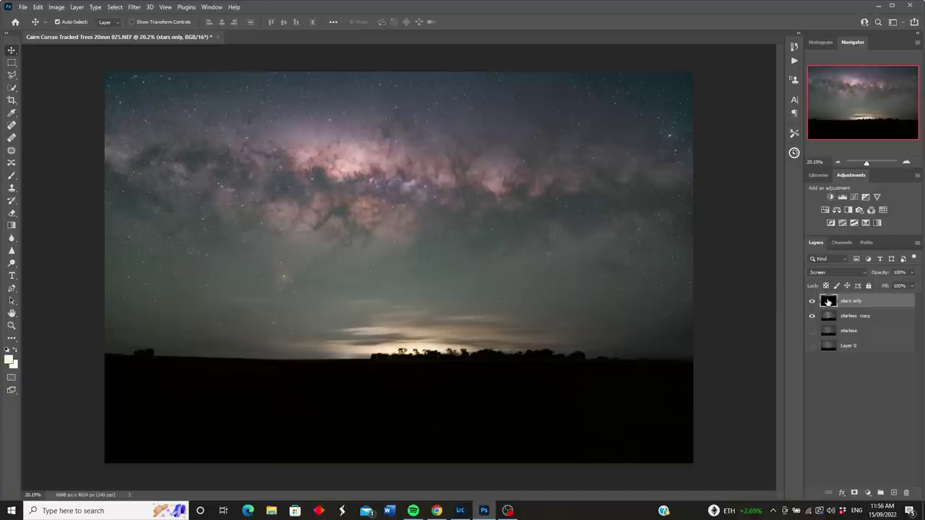
left_click(862, 277)
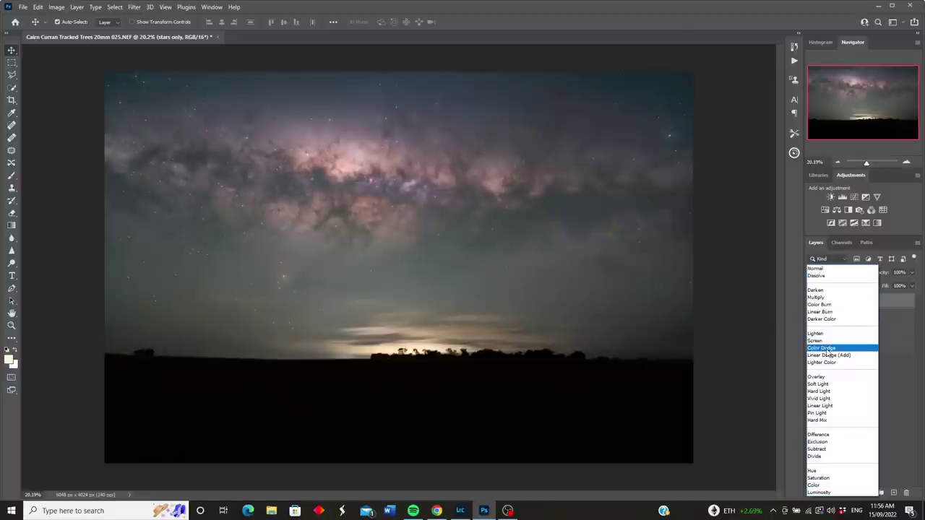
left_click(828, 349)
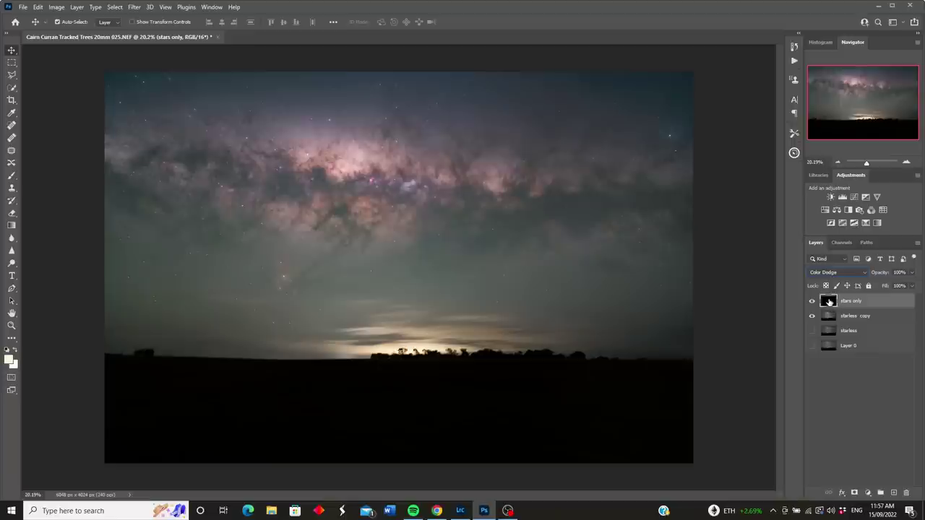
left_click(79, 8)
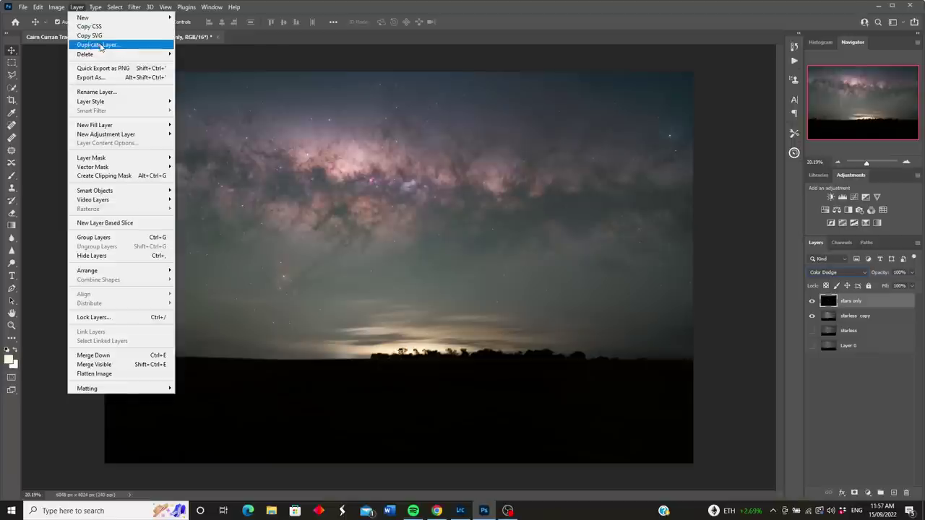
Step: Duplicate the stars only layer and toggle both stars layers' visibility to compare the brightening
left_click(100, 46)
left_click(658, 128)
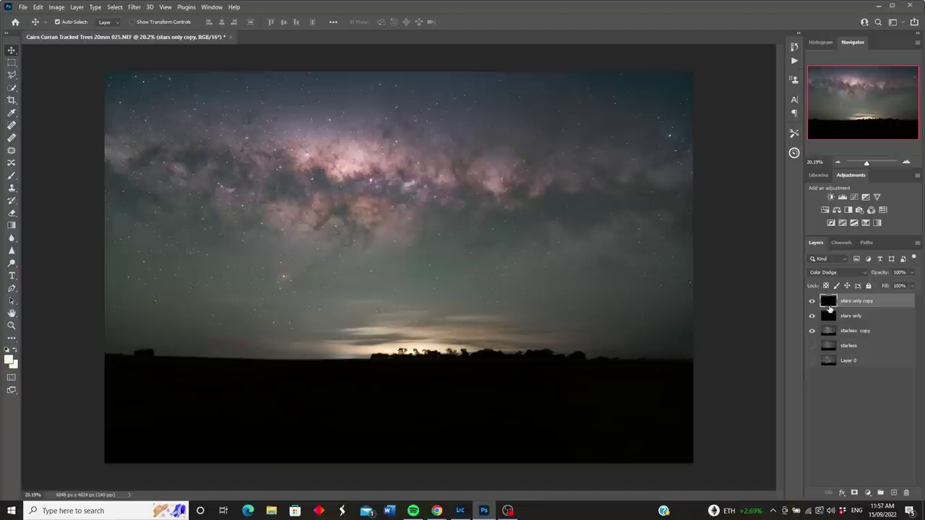
left_click(811, 302)
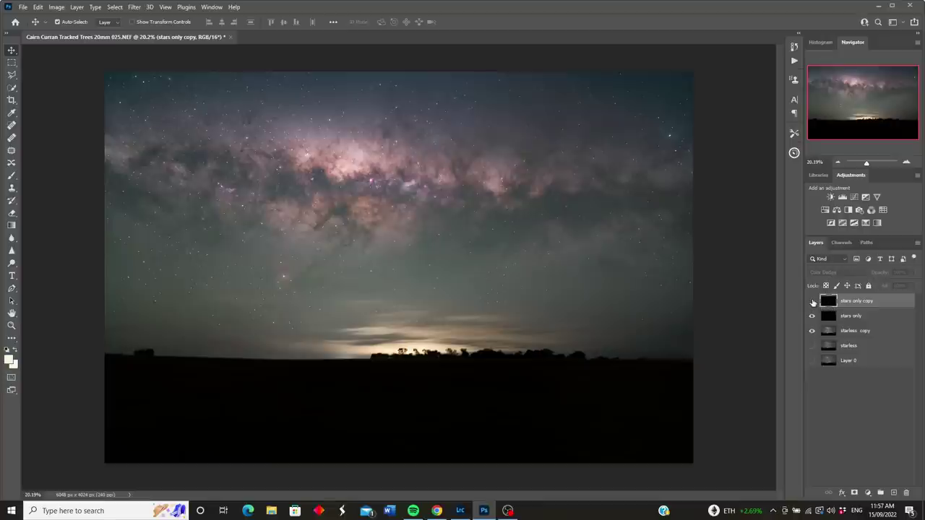
left_click(812, 302)
left_click(812, 302)
left_click(812, 302)
left_click(812, 317)
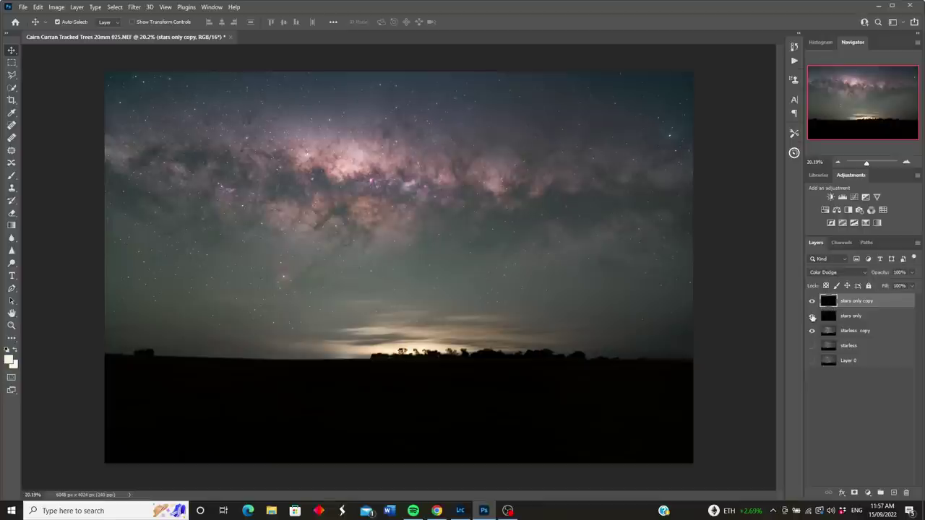
left_click(812, 317)
left_click_drag(867, 167, 869, 166)
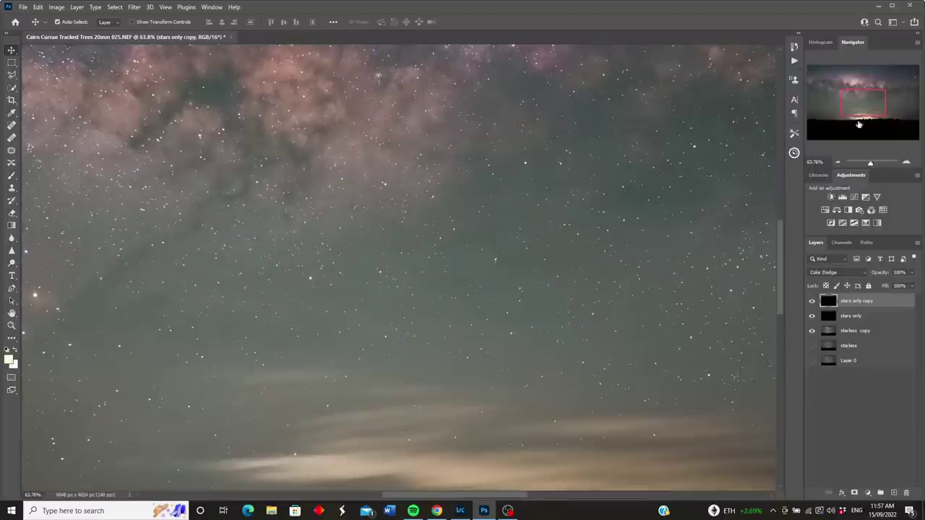
mouse_move(857, 107)
left_mouse_down()
mouse_move(833, 108)
mouse_move(857, 99)
mouse_move(849, 96)
left_mouse_up()
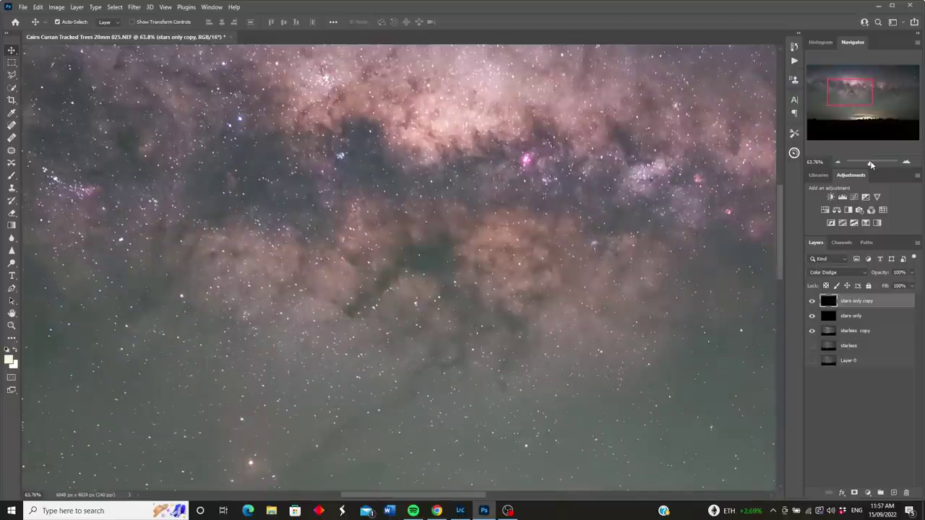
left_click_drag(870, 165, 868, 165)
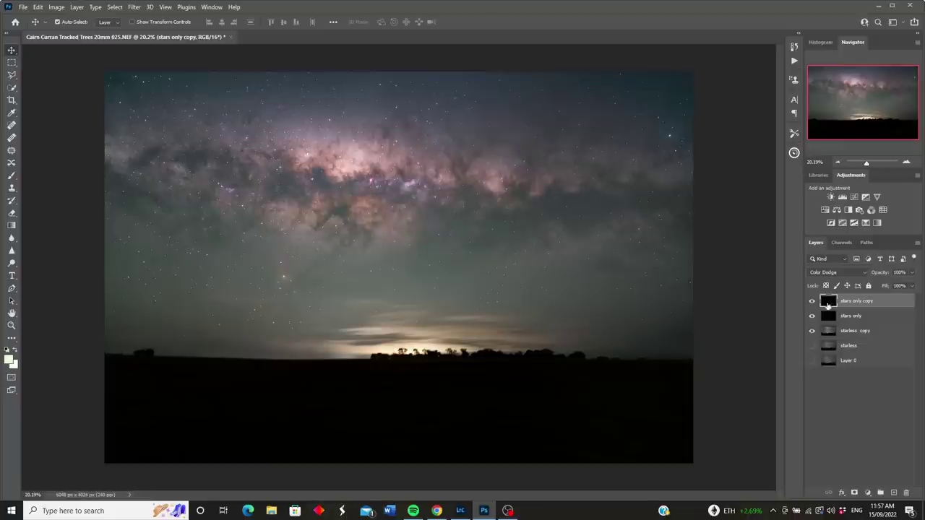
Step: Merge the visible layers into one stars only copy and turn on Layer 0
left_click(77, 7)
left_click(108, 368)
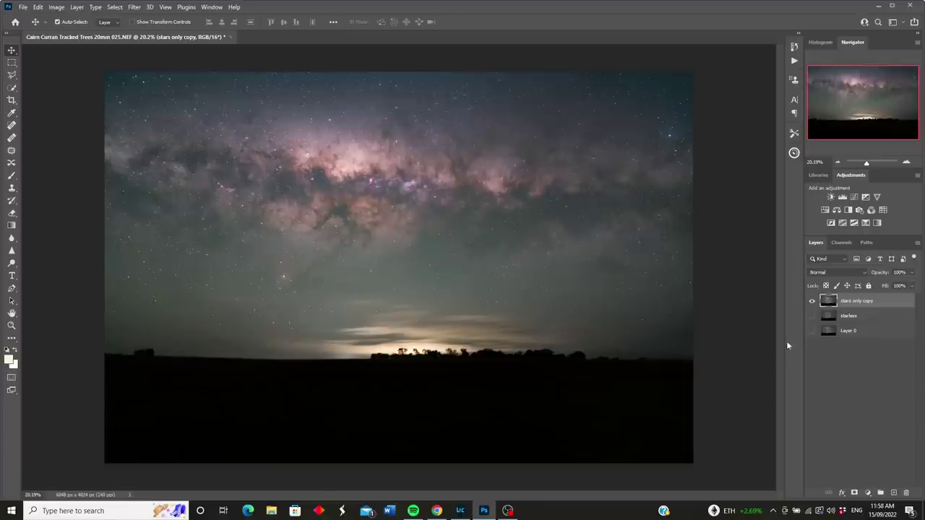
left_click(811, 331)
left_click(811, 301)
Step: Compare the merged stars only copy against Layer 0, then hide Layer 0
left_click(812, 302)
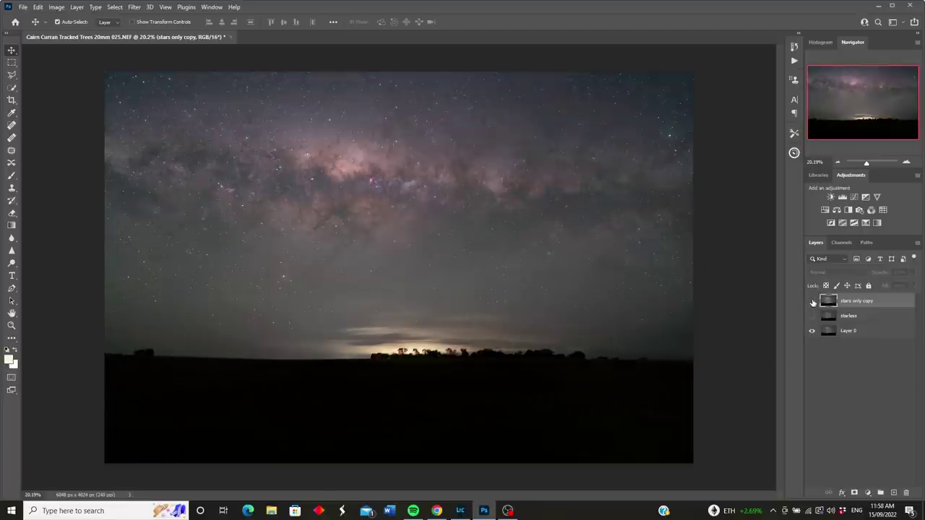
left_click(812, 302)
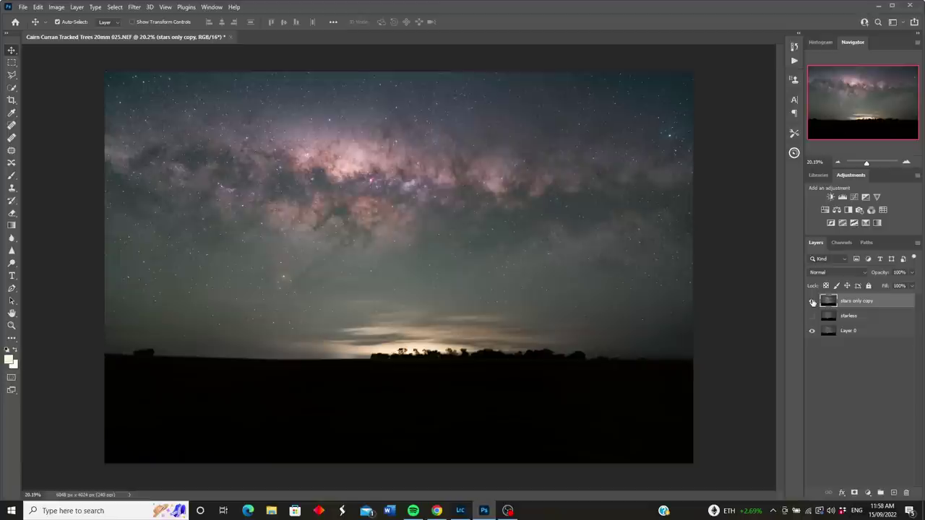
left_click(812, 302)
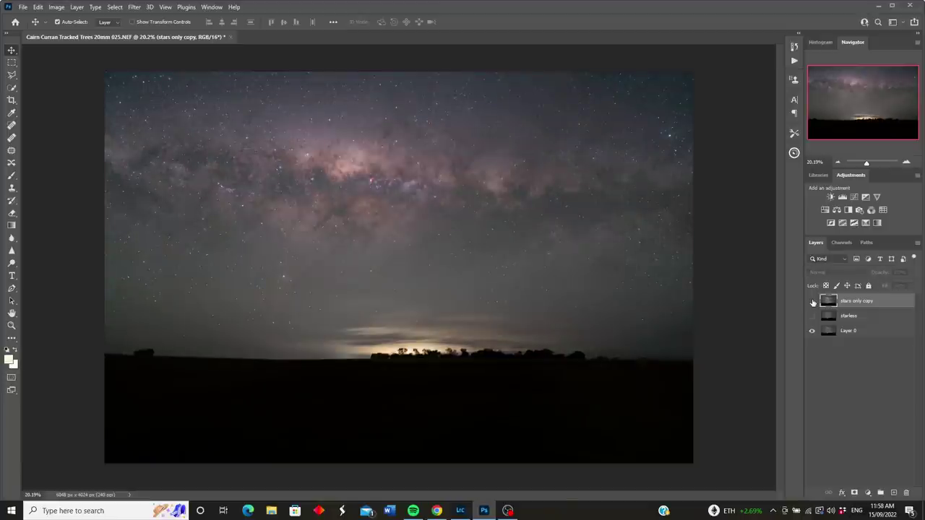
left_click(812, 302)
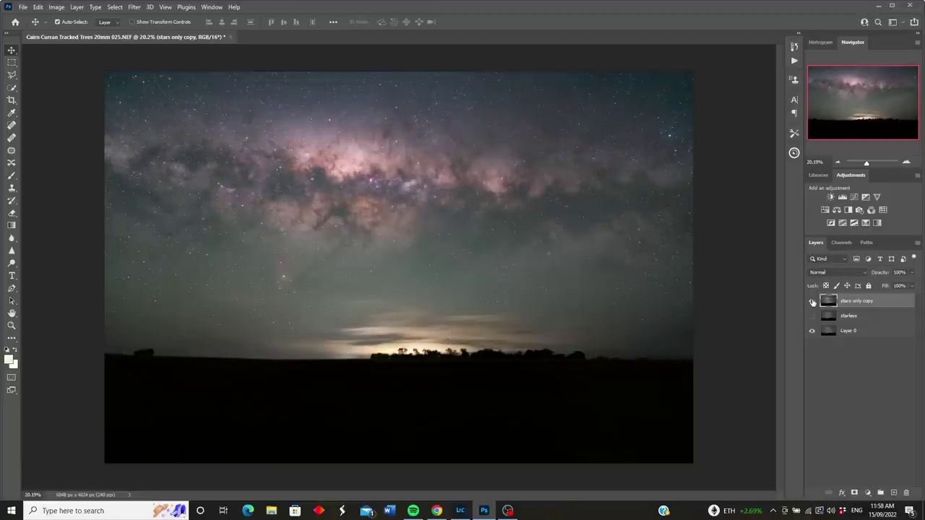
left_click(812, 302)
left_click(812, 302)
left_click(812, 302)
left_click(812, 333)
Step: Flatten the image to a single Background layer, discarding hidden layers, and close Photoshop
left_click(76, 7)
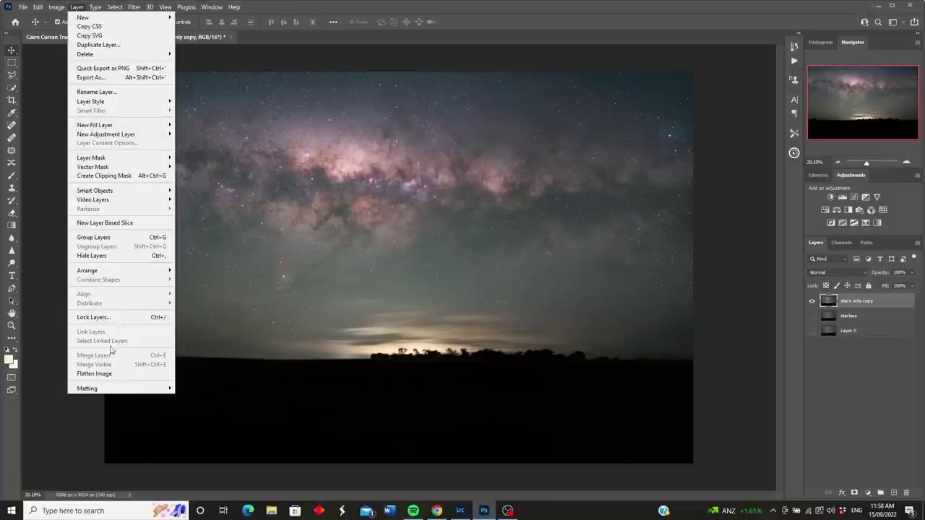
left_click(109, 373)
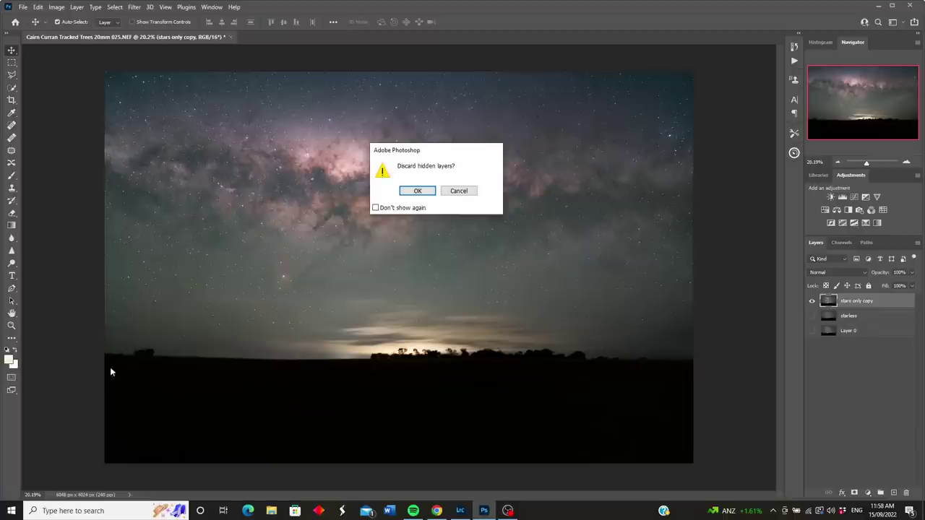
left_click(419, 192)
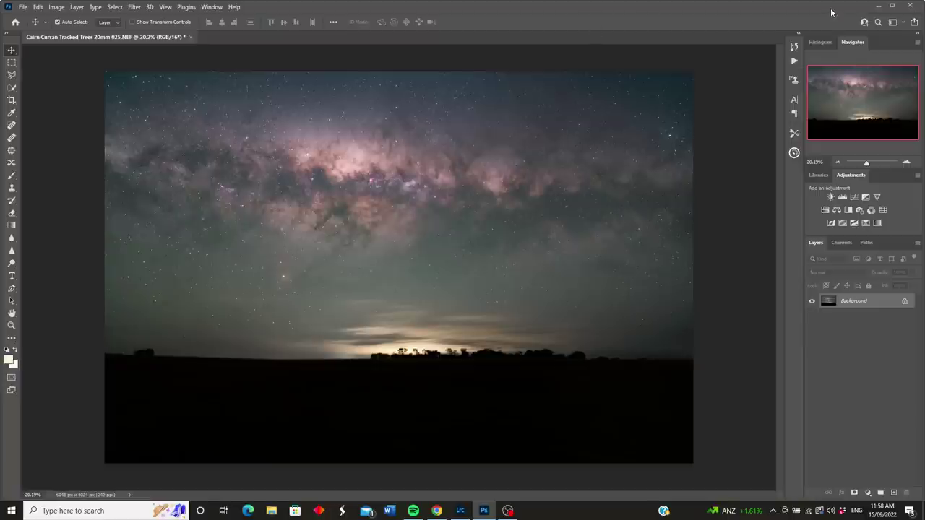
left_click(912, 7)
Step: Save the edit back to Lightroom and select photo 026, the lone tree under the Milky Way
left_click(419, 192)
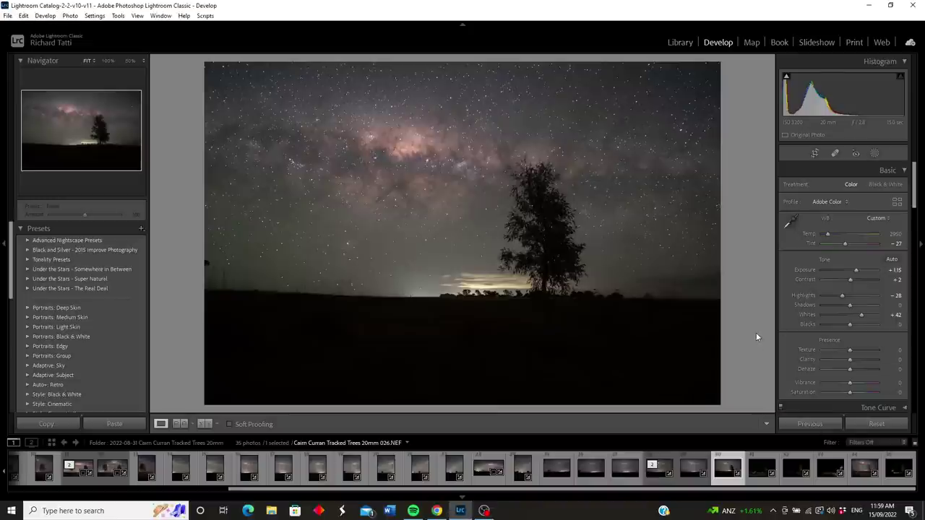
left_click(723, 473)
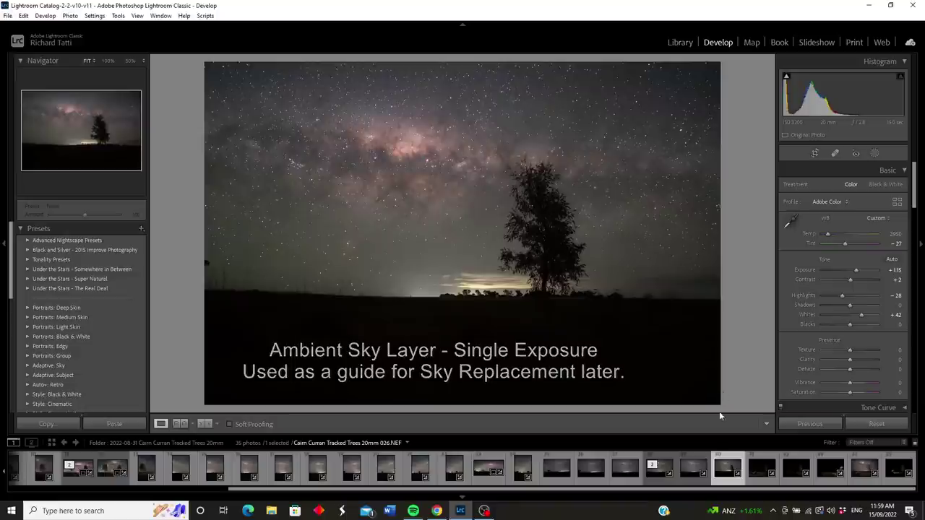
left_click(692, 470)
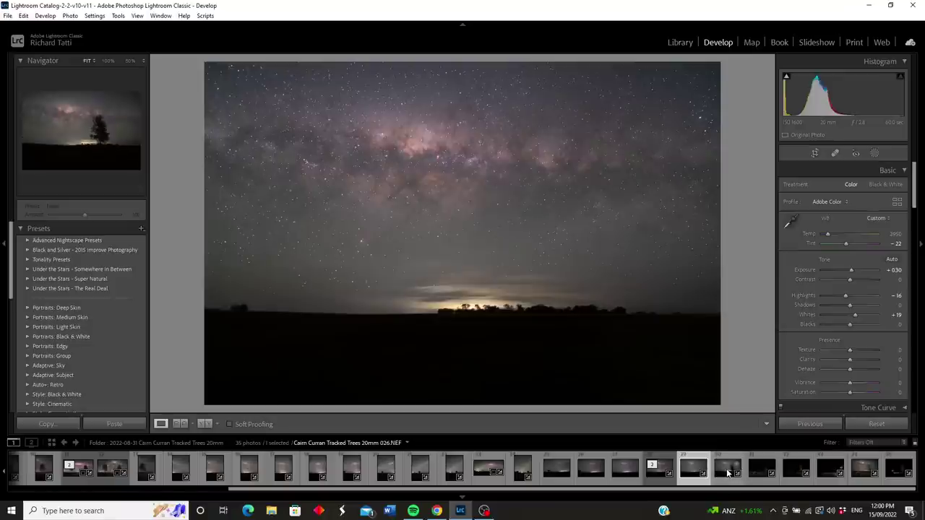
left_click(727, 472)
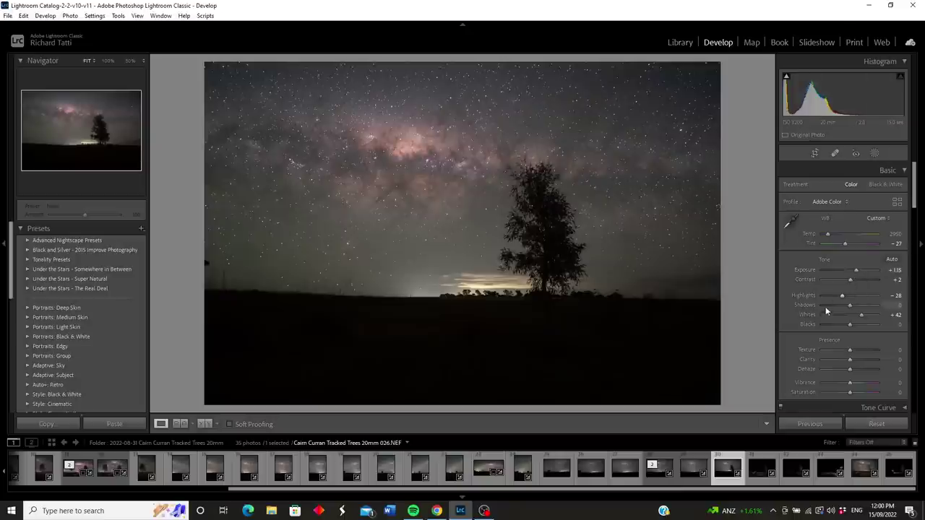
scroll(809, 328, "down", 10)
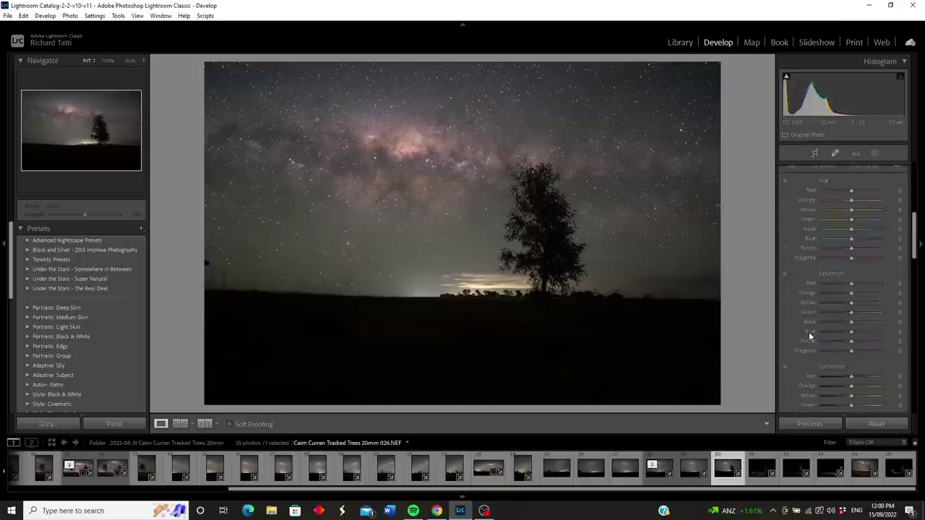
scroll(808, 331, "down", 2)
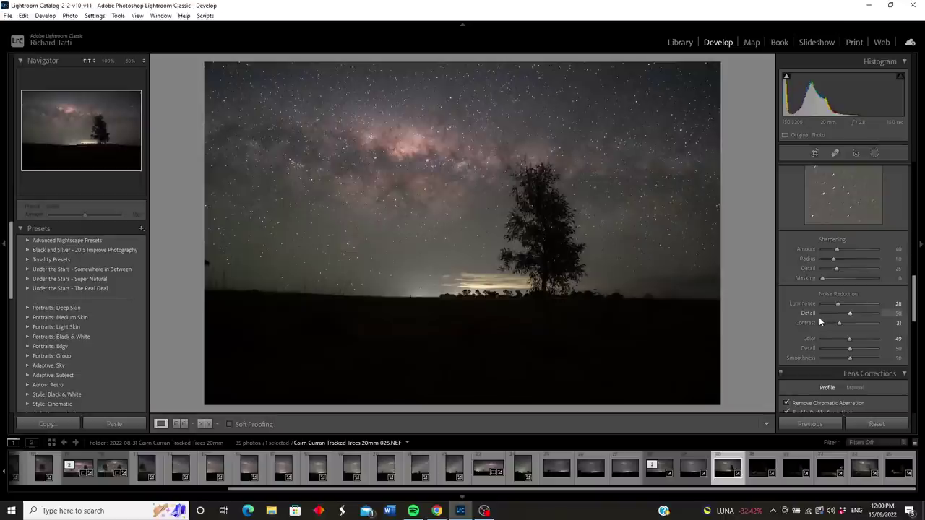
scroll(795, 303, "up", 12)
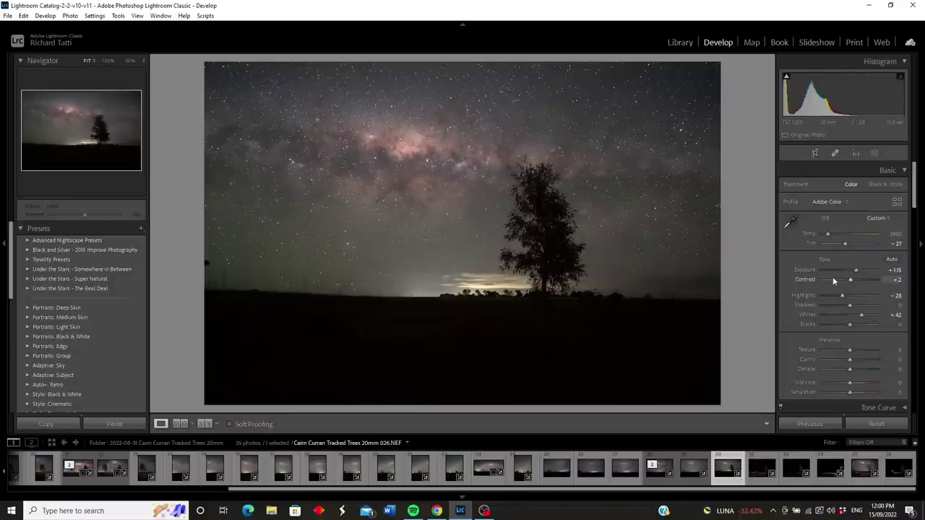
Step: Show photo 027 and inspect its light-painted grass and tree at 50% zoom
left_click(762, 474)
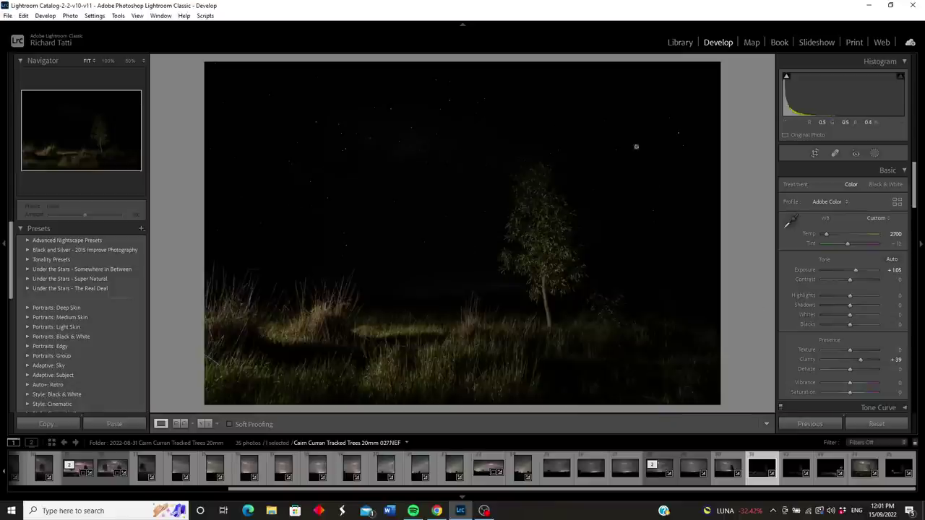
left_click(322, 318)
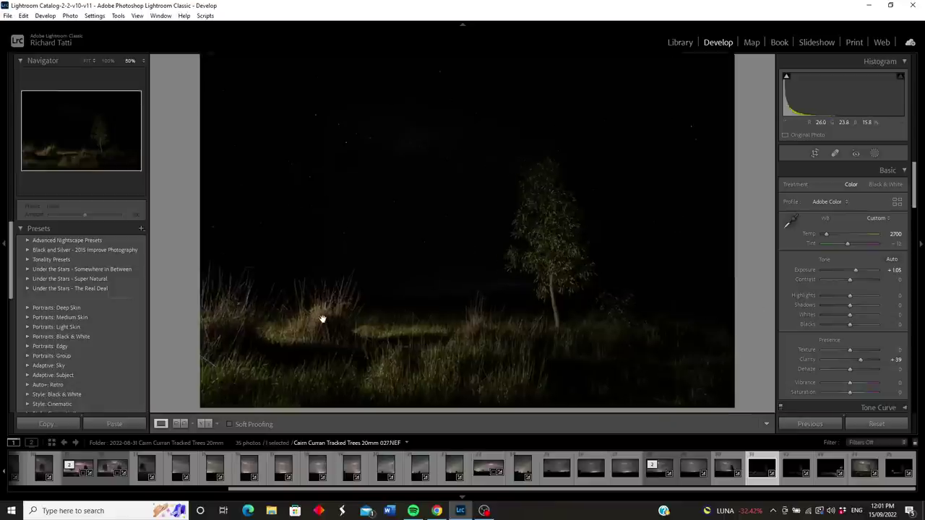
left_click_drag(576, 287, 549, 223)
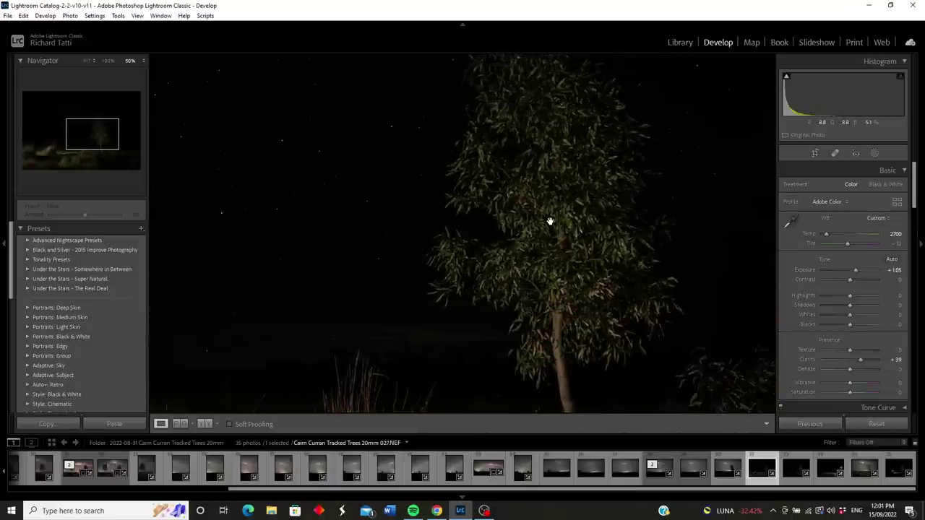
left_click(549, 221)
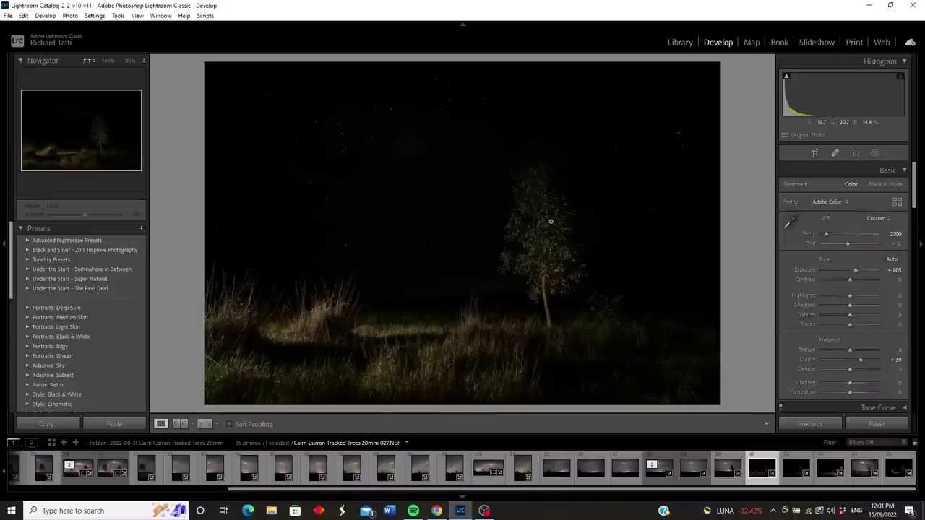
Step: Compare photo 027 with 026, then check 027's lit tree trunk and grass up close
left_click(727, 469)
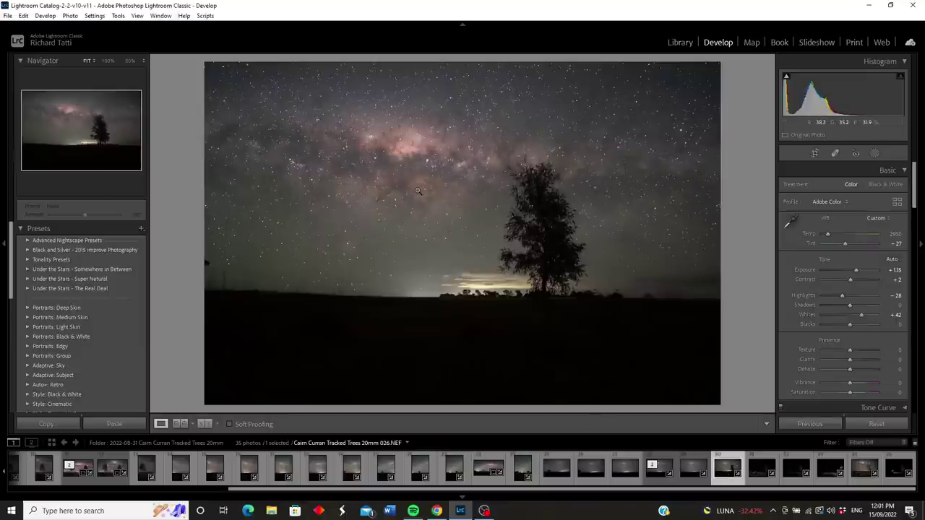
left_click(760, 470)
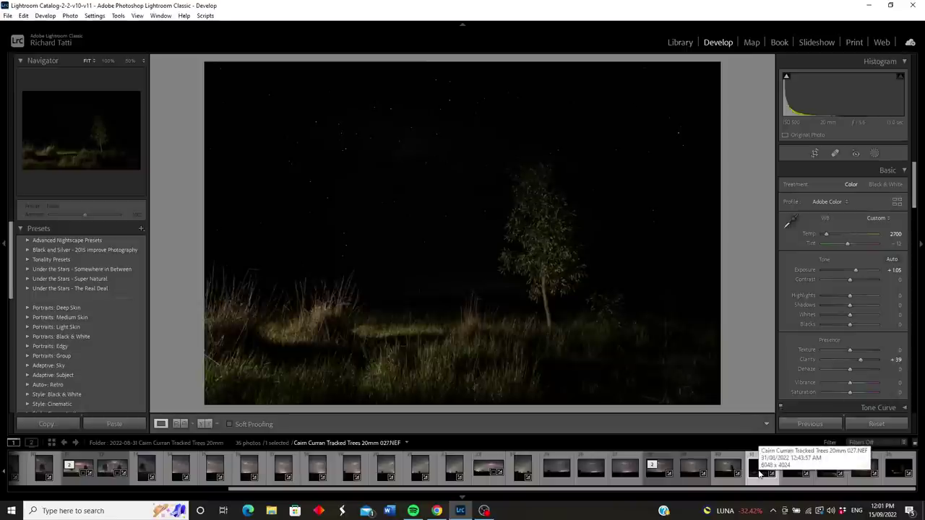
left_click(543, 295)
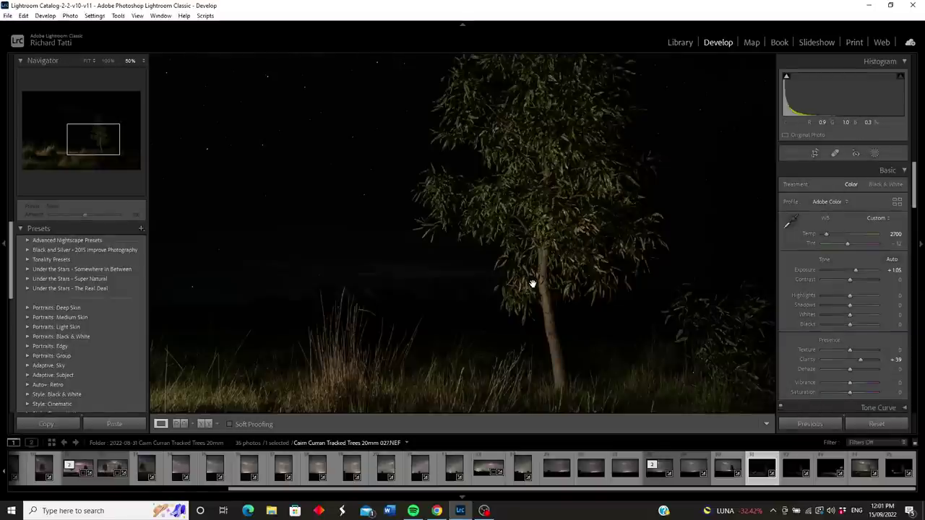
left_click(468, 322)
left_click(336, 318)
left_click(337, 317)
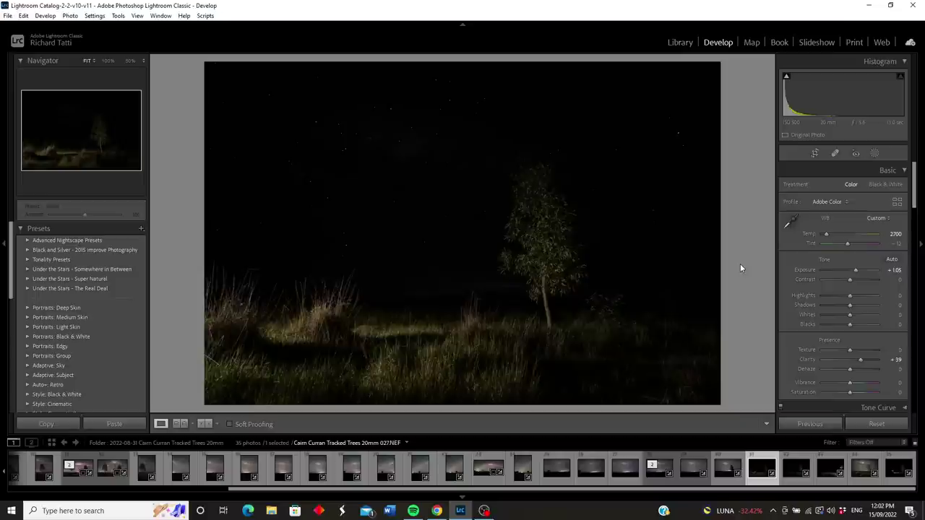
Step: Step through frames 028, 029 and 030, raising frame 030's Luminance noise reduction to 21
left_click(793, 471)
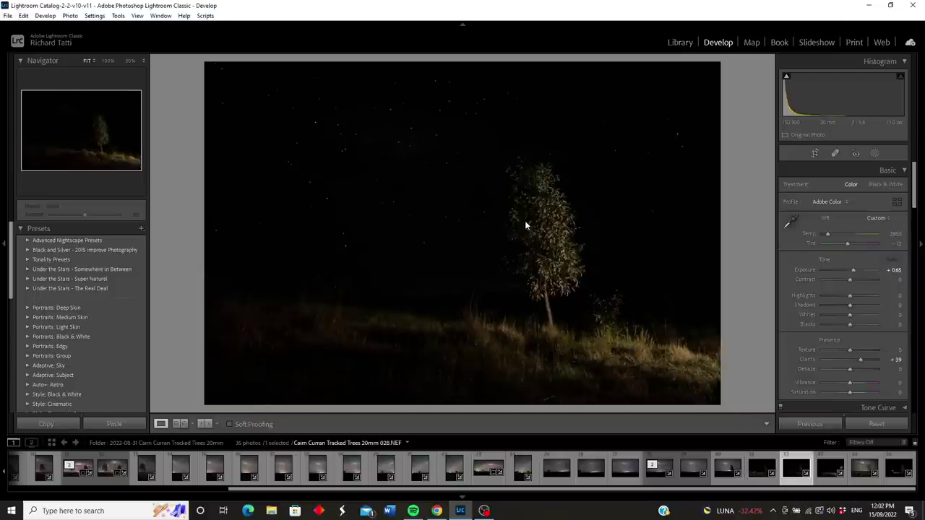
left_click(829, 470)
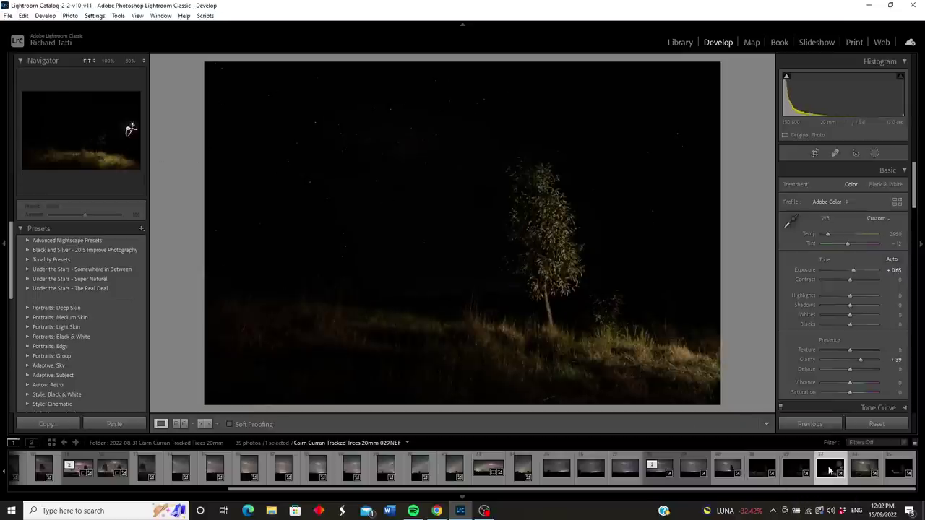
left_click(899, 473)
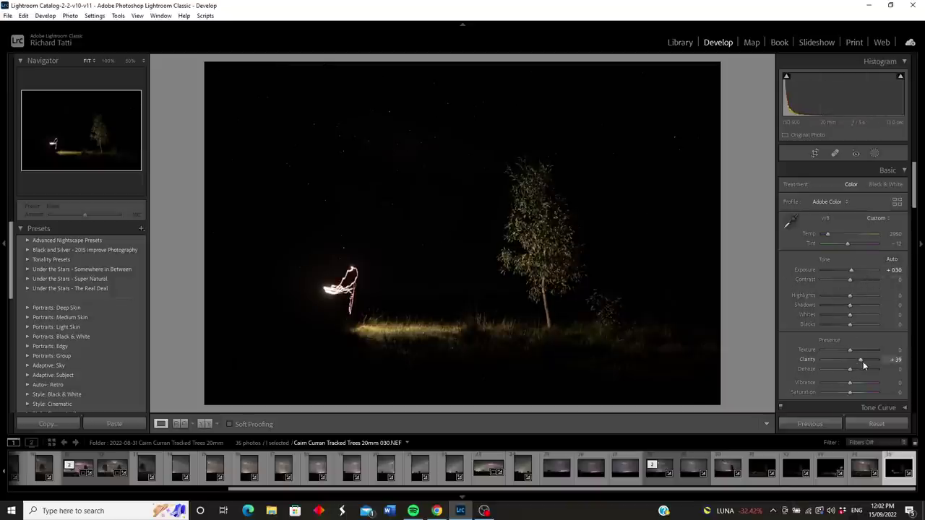
scroll(805, 338, "down", 10)
scroll(802, 337, "down", 8)
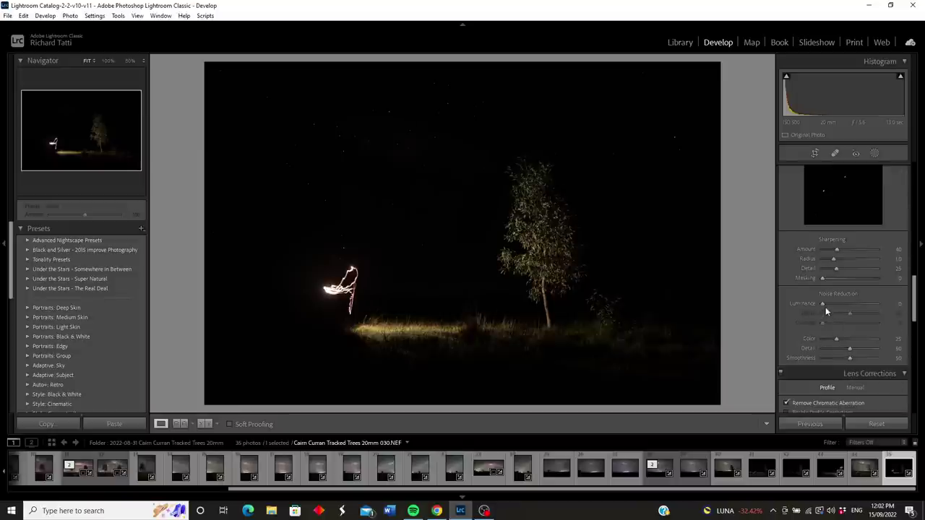
left_click_drag(822, 304, 834, 305)
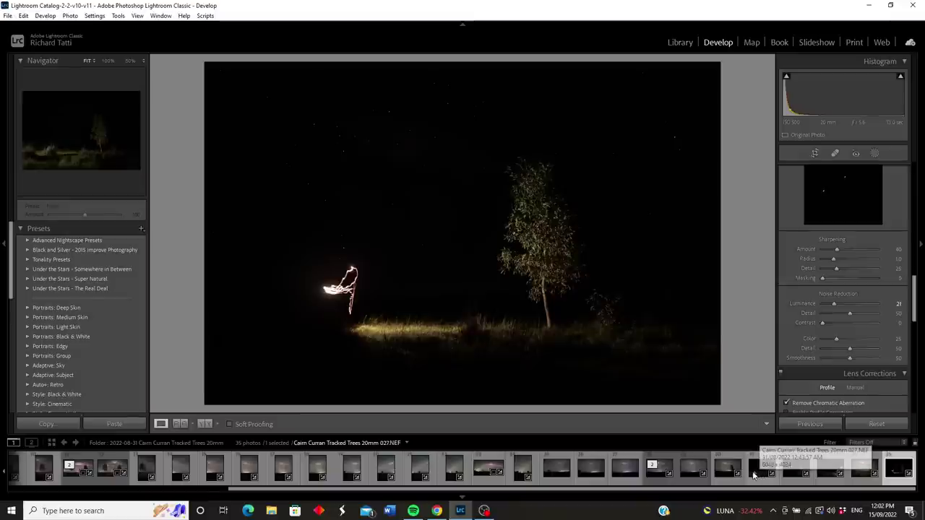
Step: Select frames 026 through 030 and send them to Photoshop with Edit In > Open as Layers
left_click(730, 469, "ctrl")
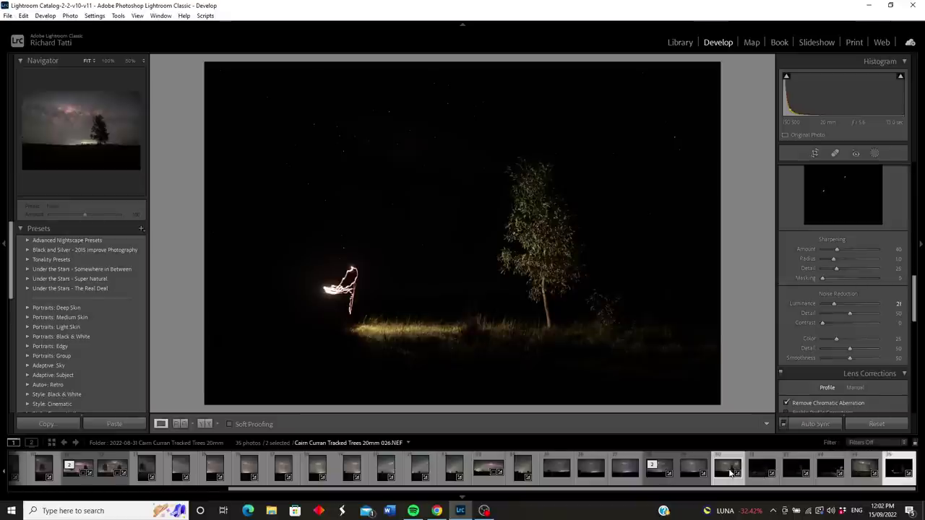
left_click(764, 471, "ctrl")
left_click(795, 468, "ctrl")
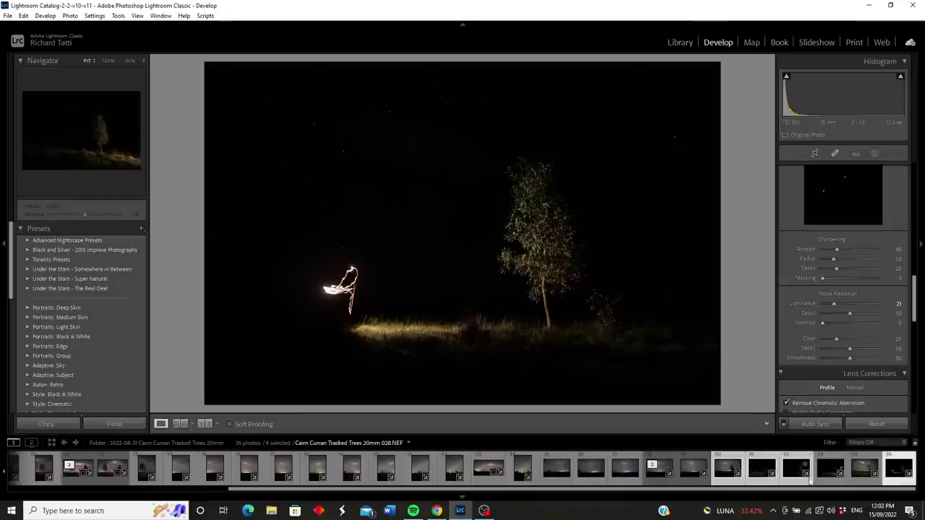
left_click(830, 471, "ctrl")
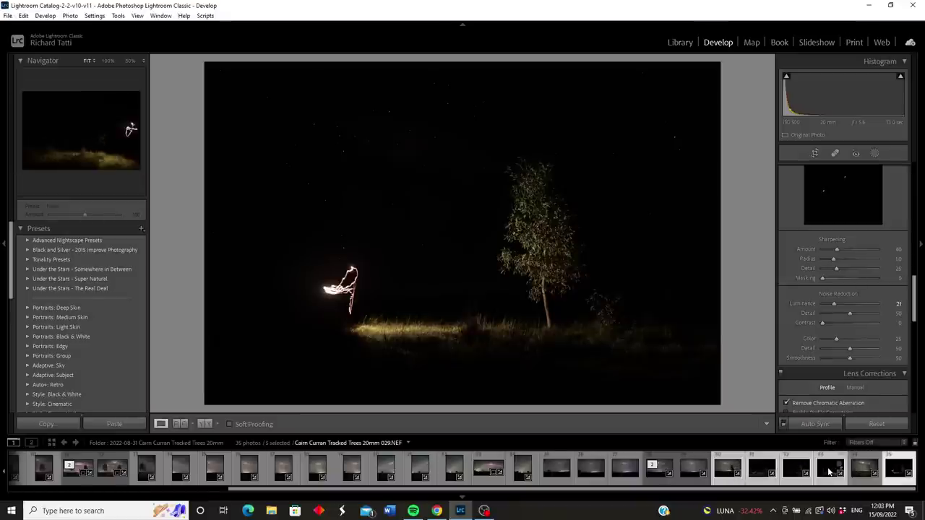
right_click(725, 472)
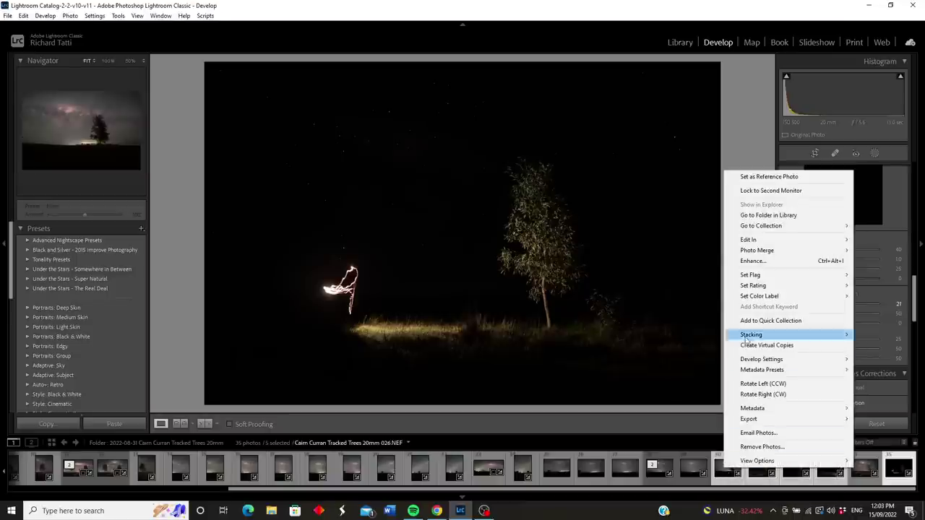
mouse_move(750, 242)
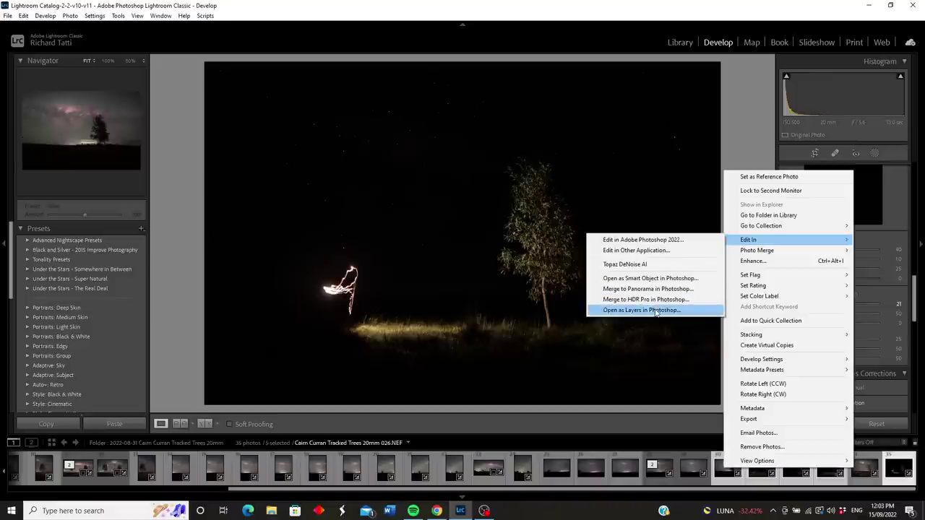
left_click(656, 310)
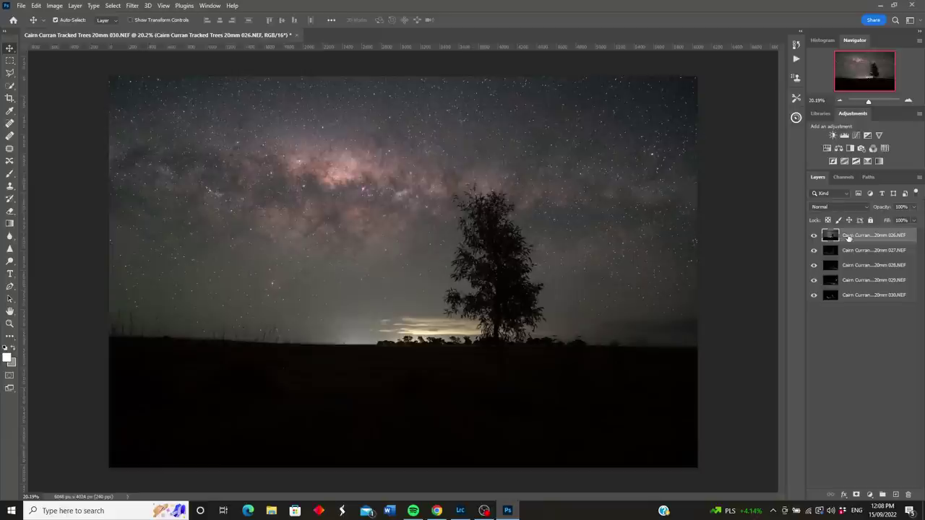
Step: Drag sky layer 026 beneath the other frames, check each frame, then select layers 027–030
left_click_drag(829, 235, 832, 298)
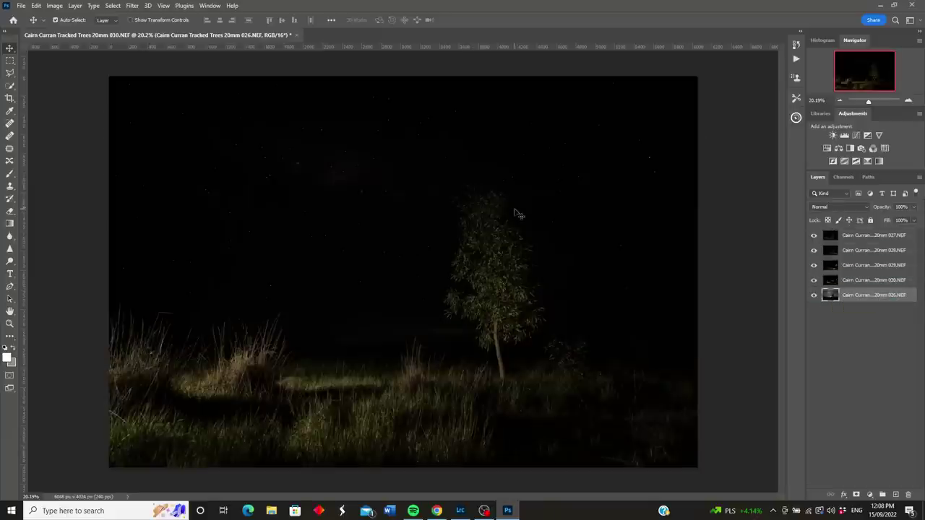
left_click(813, 235)
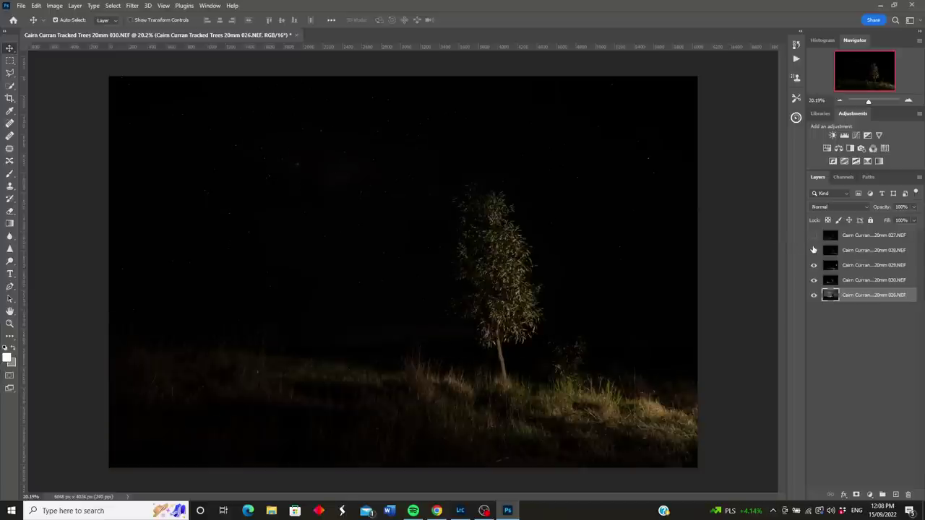
left_click(814, 250)
left_click(813, 265)
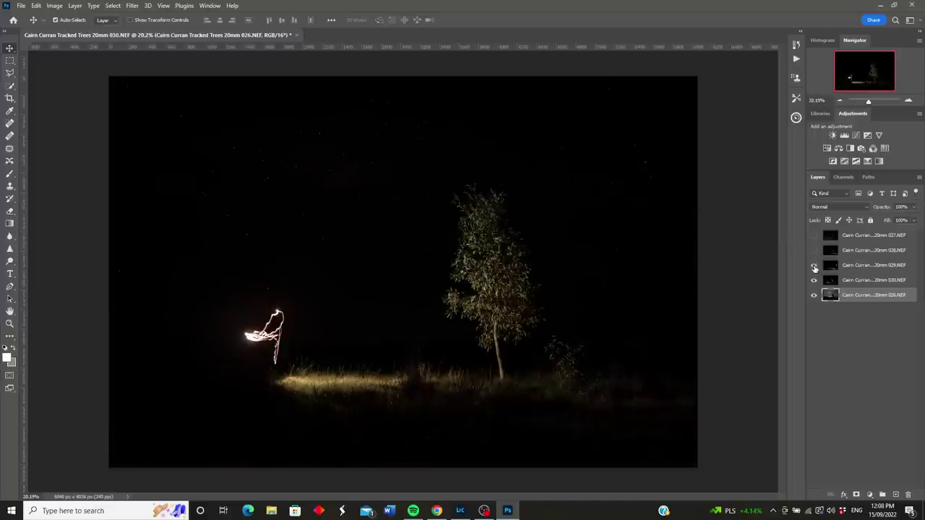
left_click(814, 265)
left_click(814, 250)
left_click(813, 235)
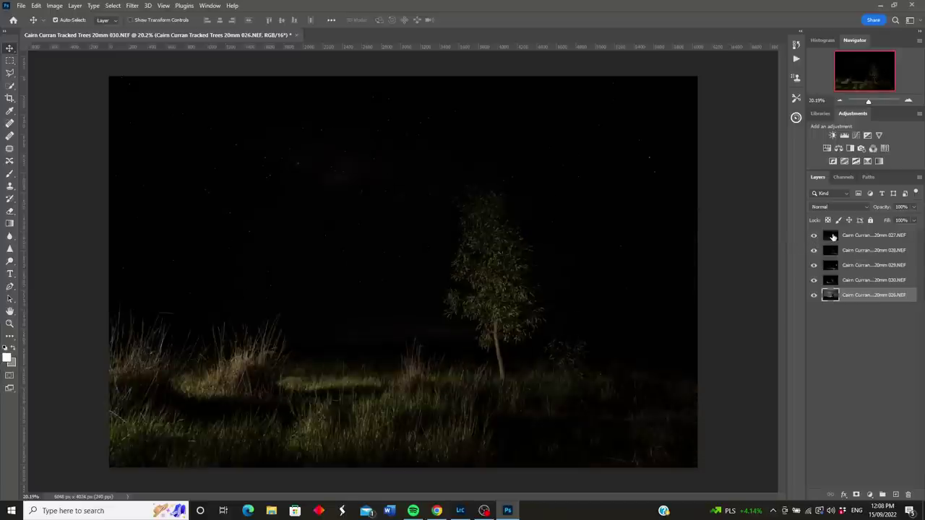
left_click(833, 237)
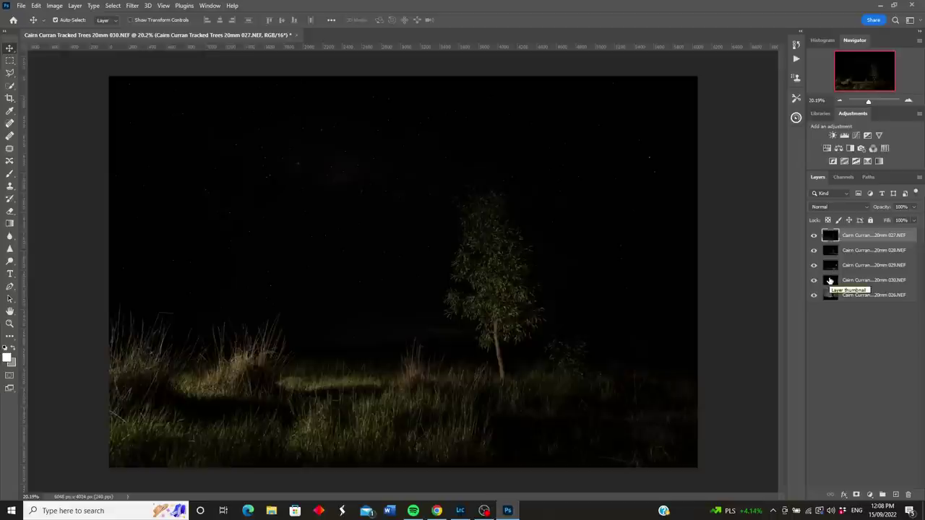
left_click(829, 281, "shift")
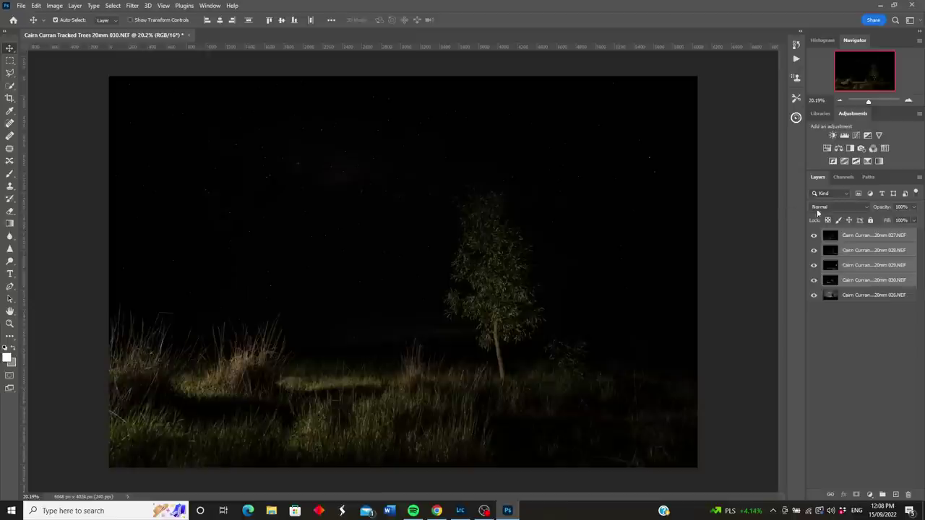
Step: Set layers 027–030 to Lighten blend mode, then hide layers 028, 029 and 030
left_click(867, 208)
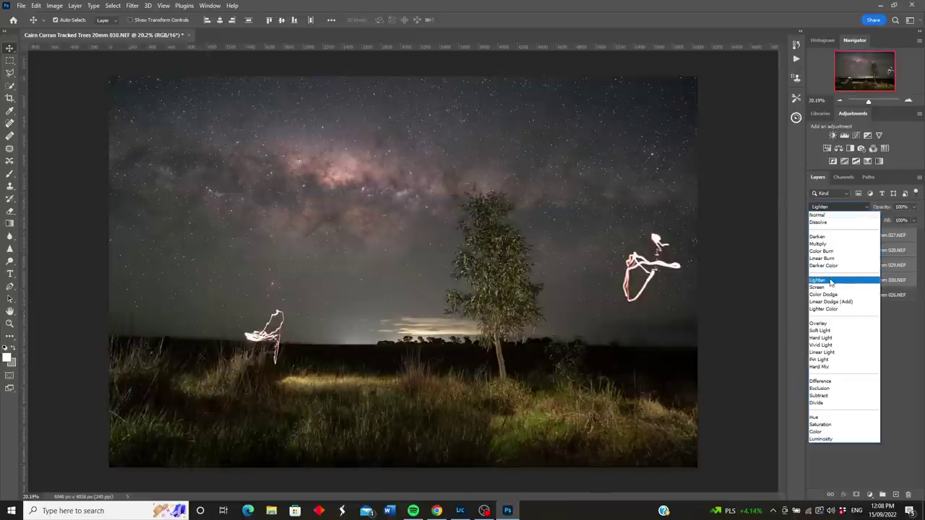
left_click(831, 282)
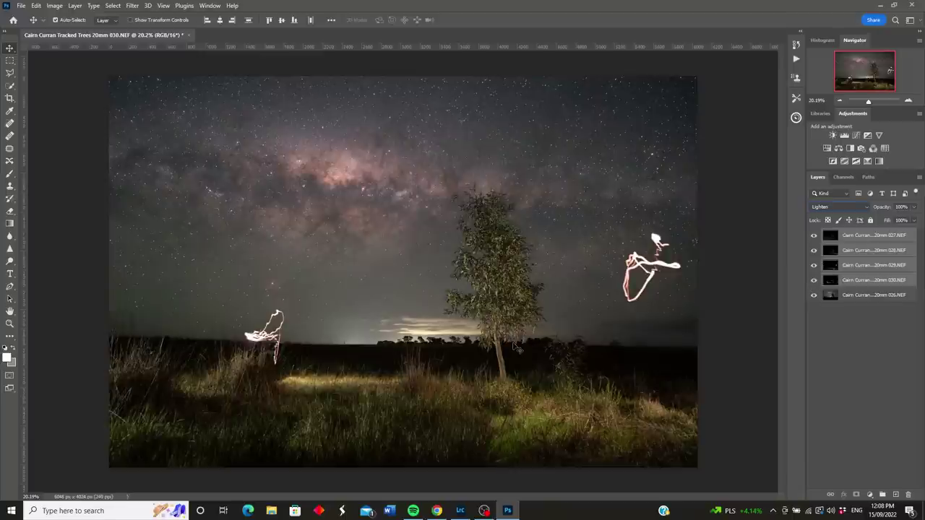
left_click(829, 236)
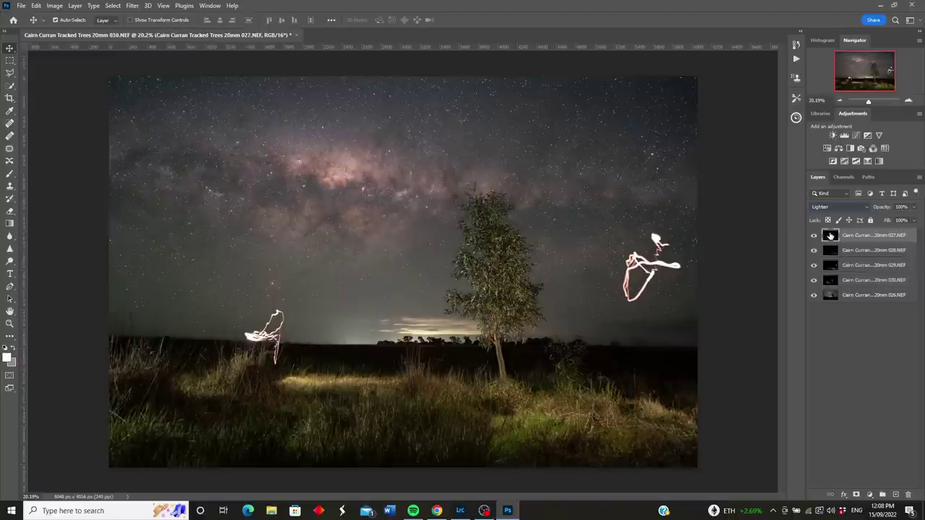
left_click_drag(813, 250, 814, 282)
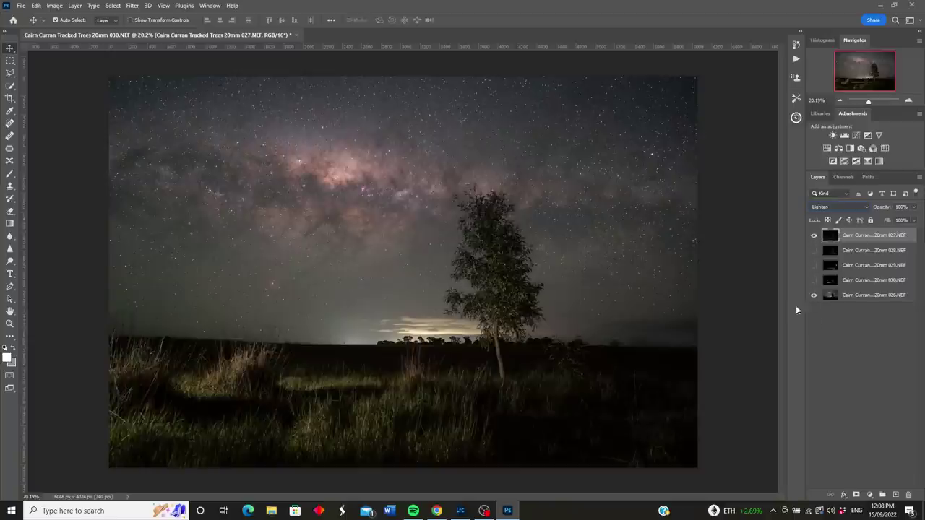
Step: Toggle layer 027 off and on to compare its lit grass against the sky
left_click(813, 235)
left_click(813, 236)
left_click(813, 236)
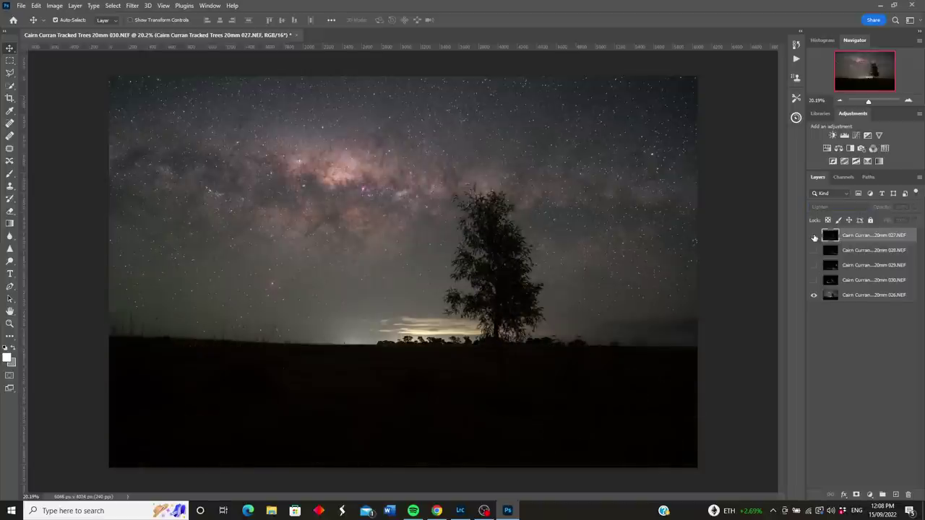
left_click(814, 236)
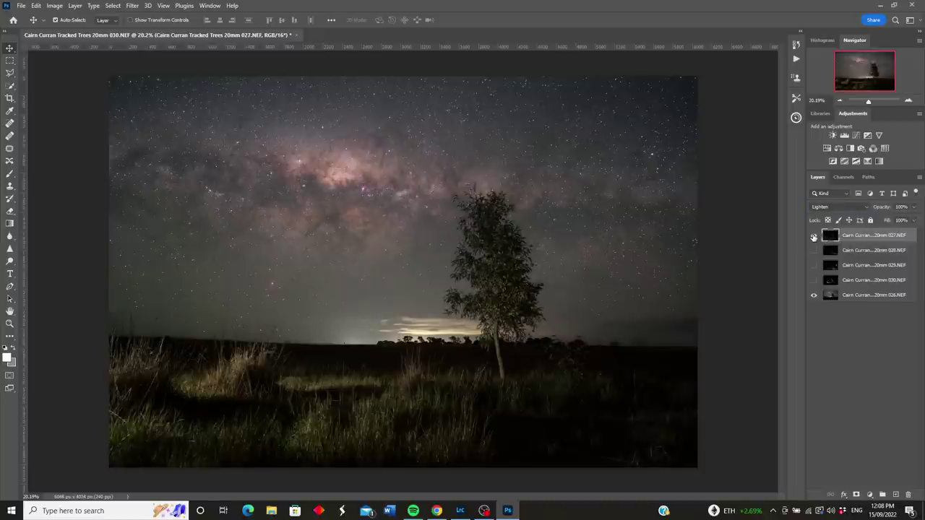
left_click(813, 236)
left_click(814, 237)
Step: Check Milky Way layer 026, lower its opacity to about 43%, and reselect layer 027
left_click(813, 294)
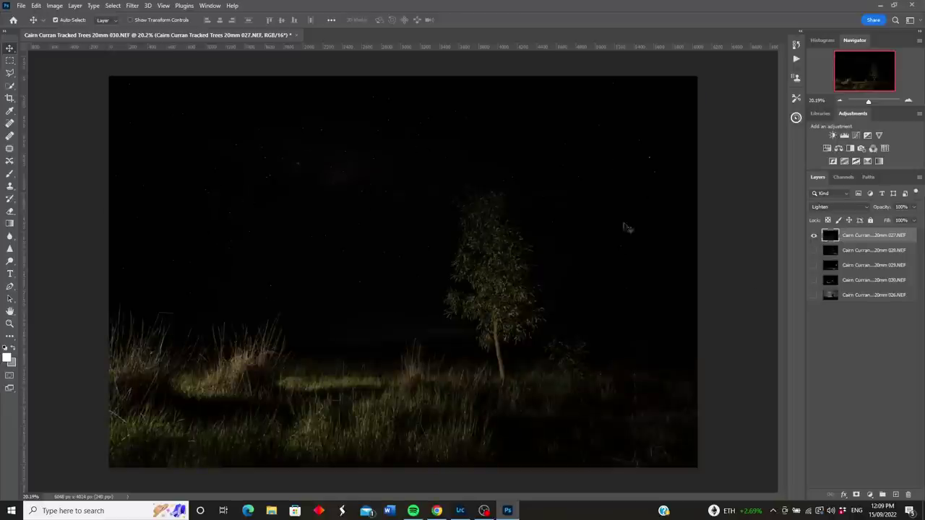
left_click(815, 297)
left_click(813, 295)
left_click(813, 296)
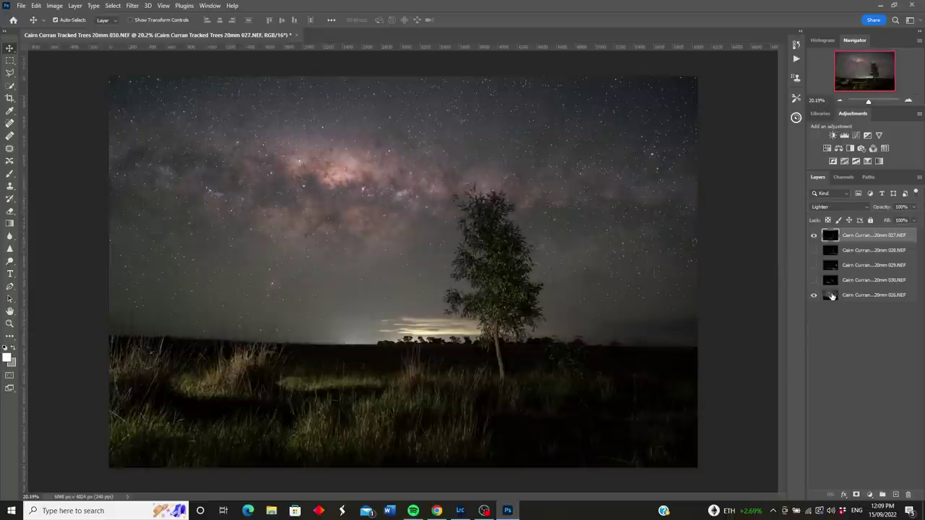
left_click(831, 296)
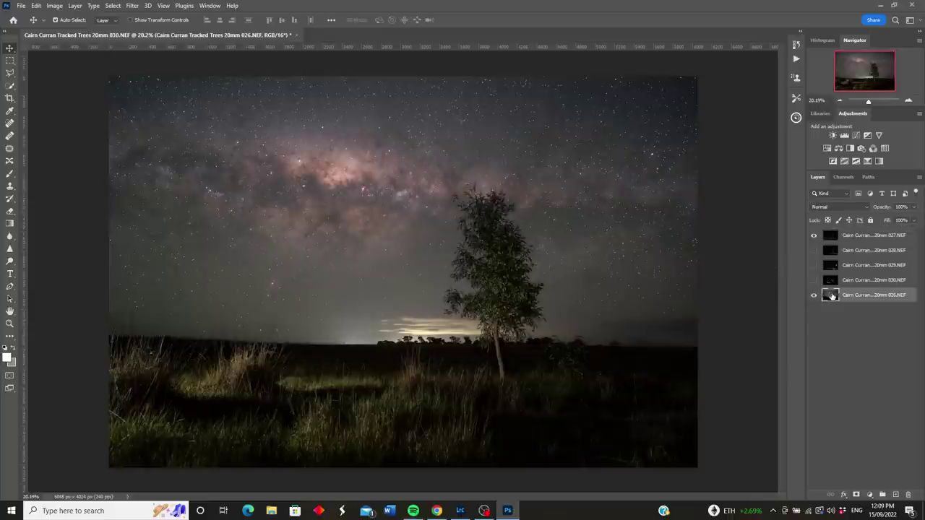
left_click(914, 207)
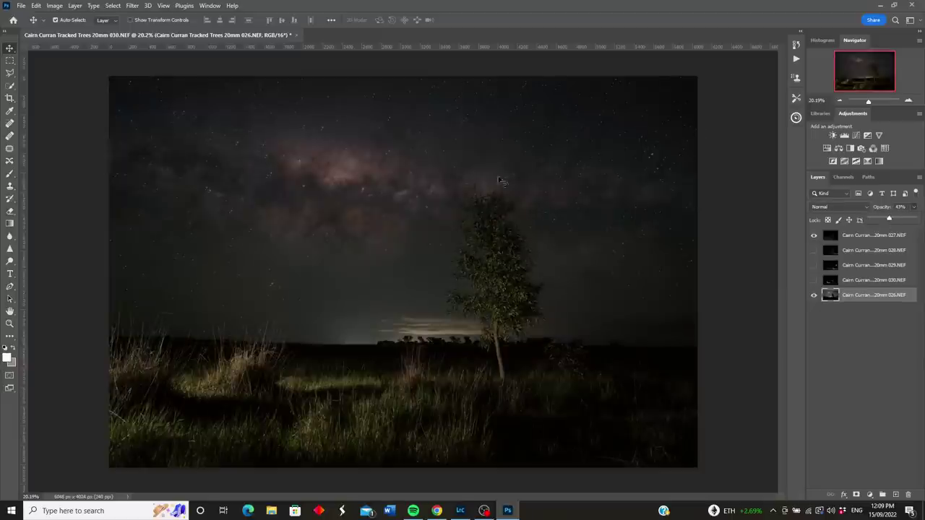
left_click(831, 236)
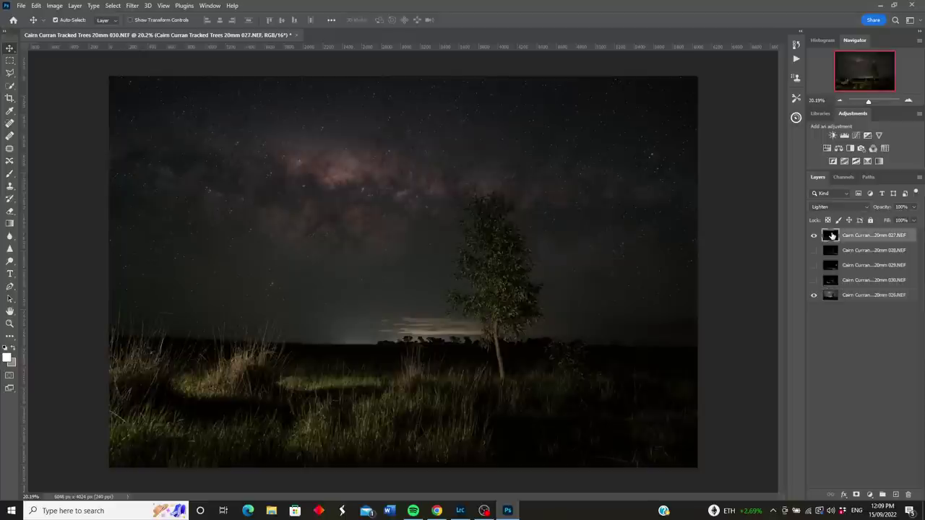
Step: Add a white mask to layer 027 and choose a Hard Round brush at 100% hardness
left_click(856, 495)
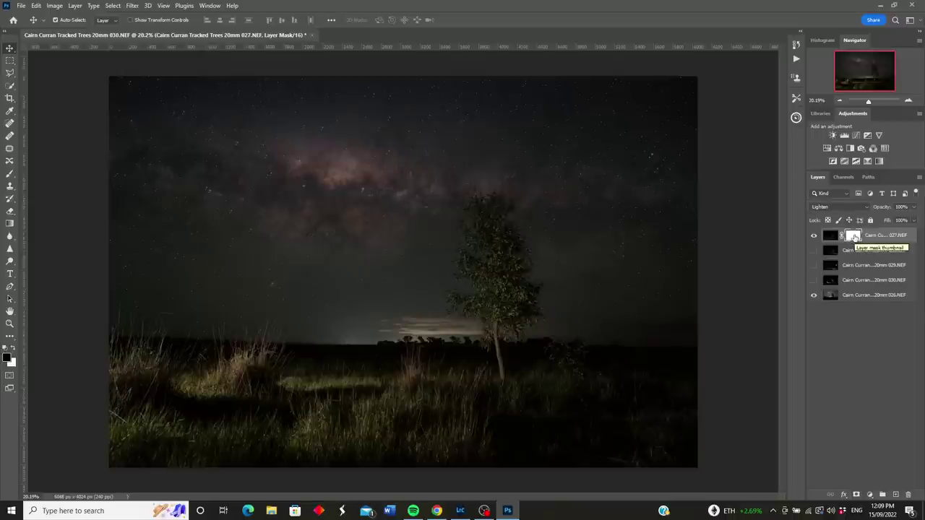
left_click(10, 175)
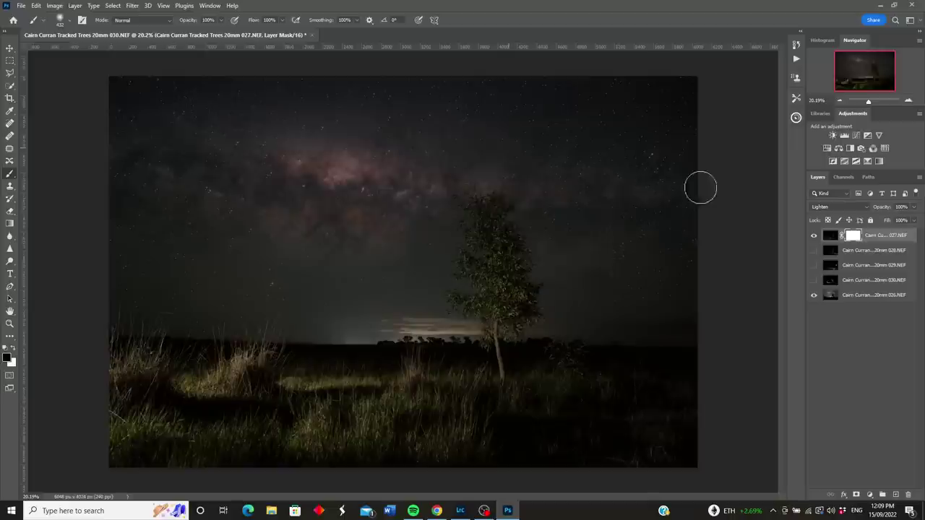
left_click(71, 22)
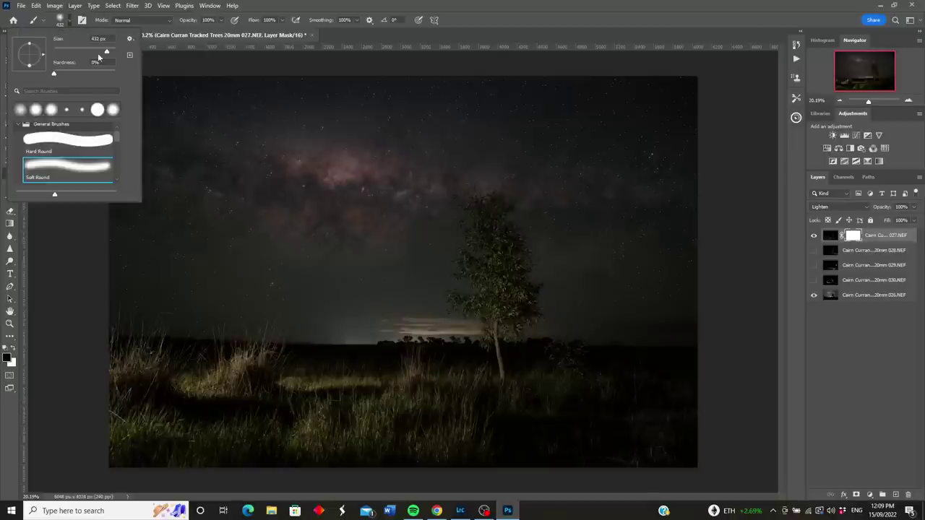
left_click(69, 142)
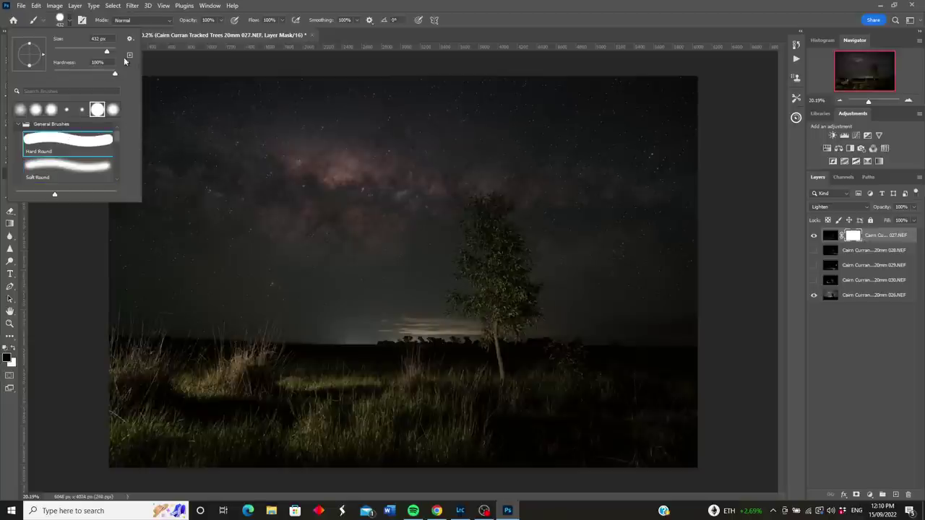
Step: Paint black across the sky on layer 027's mask with a large brush
left_click_drag(109, 54, 112, 54)
left_click_drag(351, 147, 281, 146)
left_click_drag(181, 141, 101, 122)
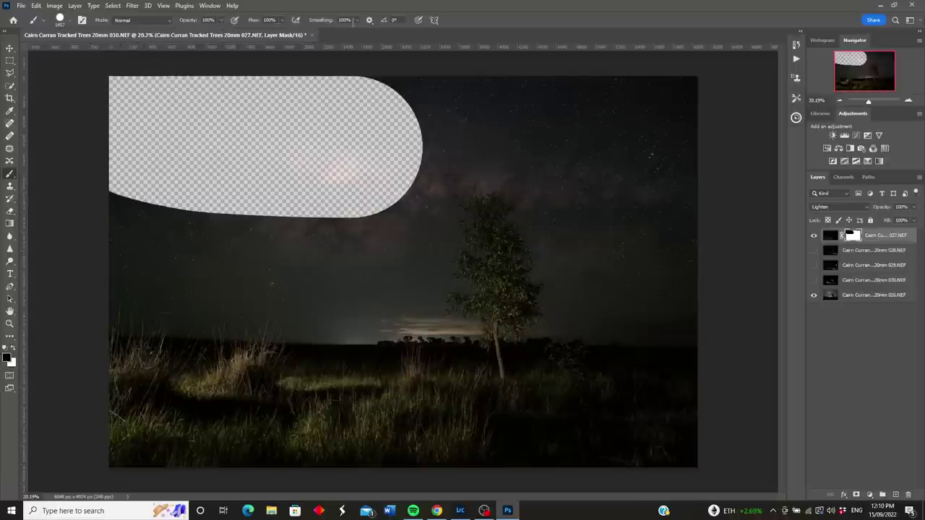
mouse_move(388, 149)
left_mouse_down()
mouse_move(389, 120)
mouse_move(643, 121)
mouse_move(696, 156)
mouse_move(697, 182)
mouse_move(661, 253)
left_mouse_up()
mouse_move(630, 219)
left_mouse_down()
mouse_move(588, 155)
mouse_move(650, 144)
mouse_move(671, 165)
left_mouse_up()
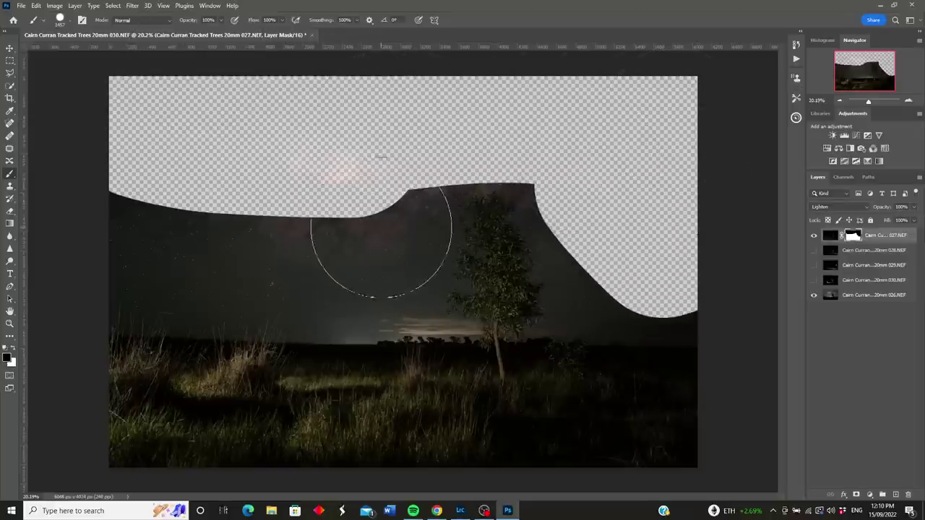
mouse_move(251, 221)
left_mouse_down()
mouse_move(84, 215)
mouse_move(117, 207)
left_mouse_up()
mouse_move(685, 250)
left_mouse_down()
mouse_move(644, 257)
mouse_move(625, 237)
mouse_move(585, 146)
mouse_move(466, 134)
mouse_move(381, 168)
mouse_move(336, 216)
mouse_move(361, 256)
mouse_move(304, 234)
mouse_move(143, 208)
left_mouse_up()
left_click_drag(866, 101, 872, 70)
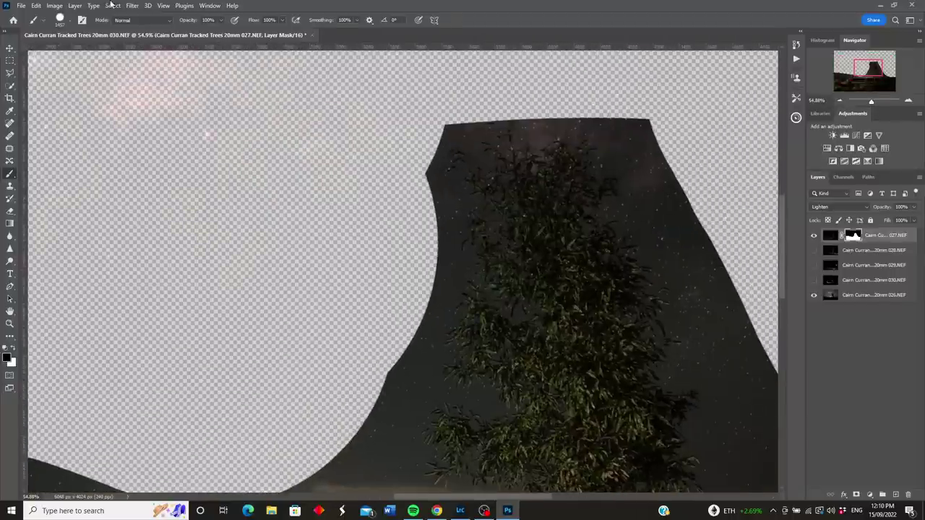
Step: Shrink the brush to 354 px and refine the mask around the tree down to the horizon
left_click(69, 20)
left_click_drag(126, 51, 104, 51)
left_click(368, 356)
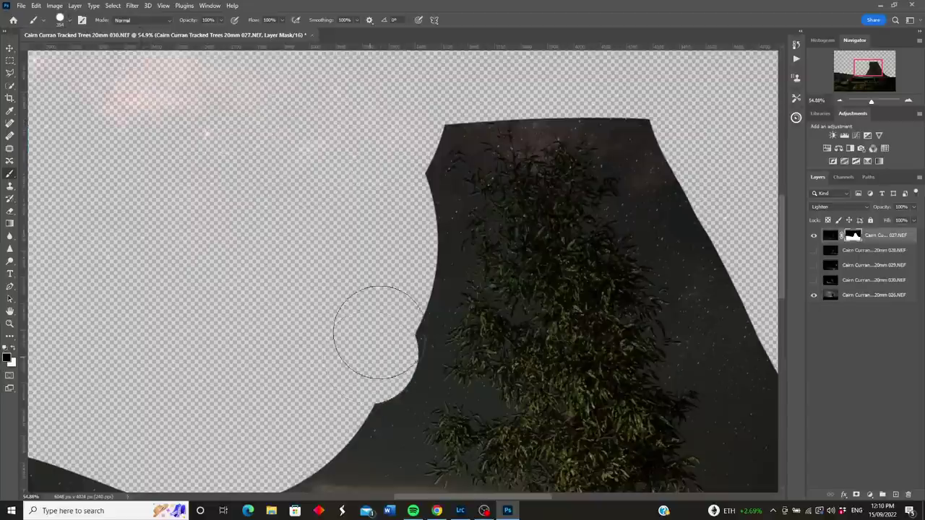
left_click_drag(397, 269, 402, 189)
mouse_move(654, 91)
left_mouse_down()
mouse_move(699, 144)
mouse_move(602, 85)
mouse_move(482, 85)
mouse_move(445, 91)
left_mouse_up()
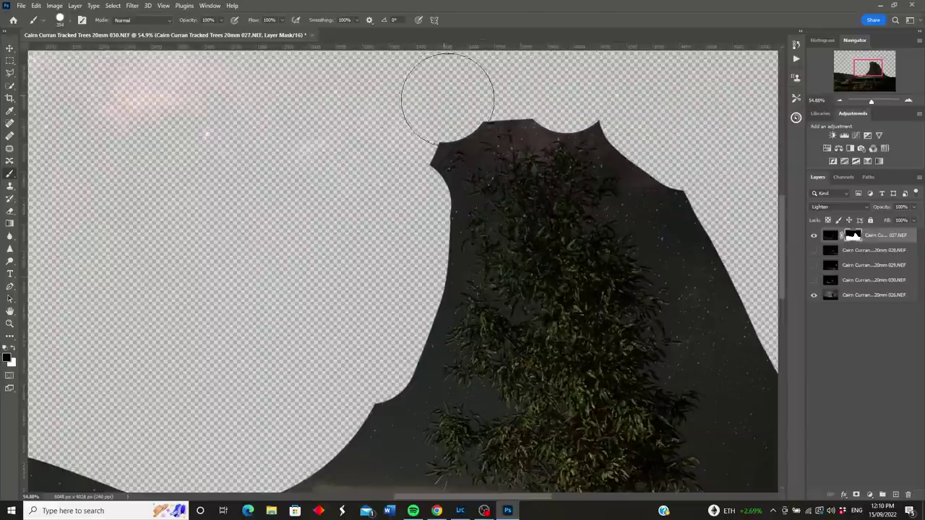
mouse_move(717, 215)
left_mouse_down()
mouse_move(686, 196)
mouse_move(668, 200)
mouse_move(714, 247)
mouse_move(706, 286)
mouse_move(722, 312)
left_mouse_up()
scroll(385, 282, "down", 3)
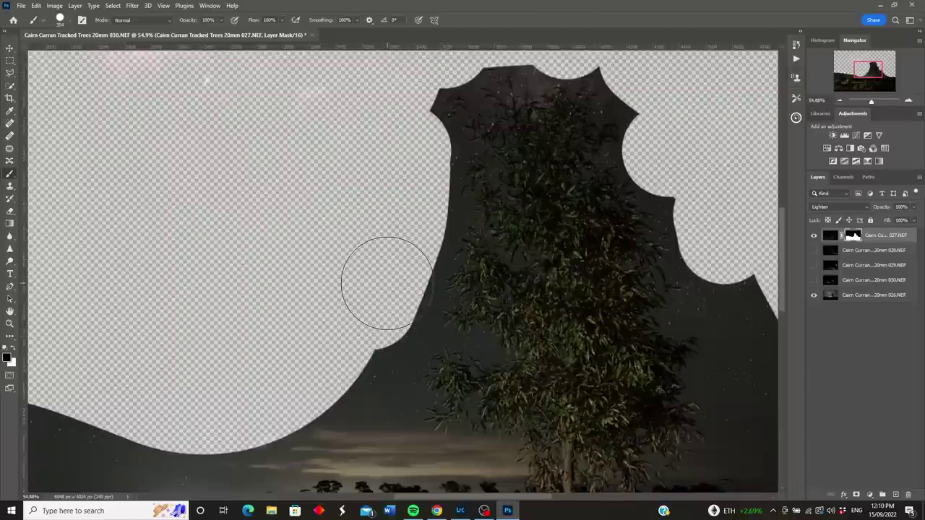
mouse_move(360, 315)
left_mouse_down()
mouse_move(377, 263)
mouse_move(324, 352)
mouse_move(357, 361)
mouse_move(222, 389)
mouse_move(50, 361)
left_mouse_up()
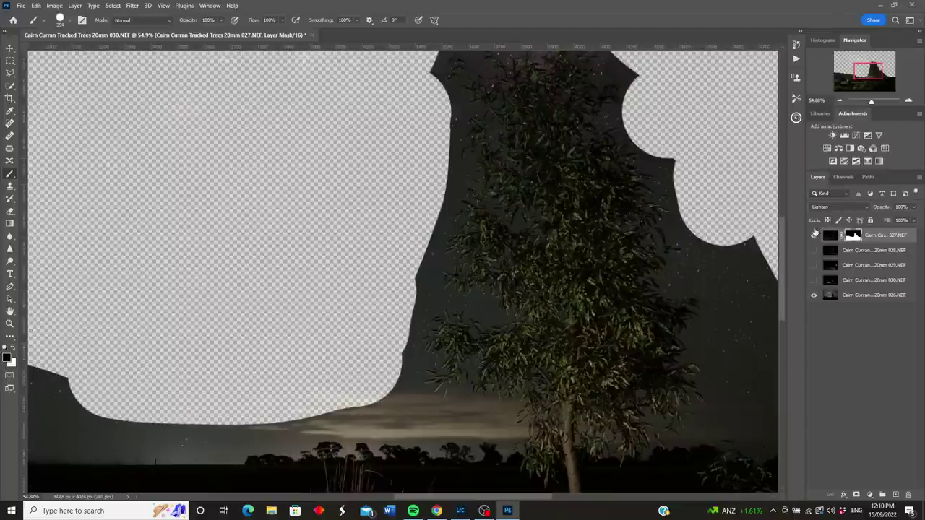
mouse_move(746, 255)
left_mouse_down()
mouse_move(723, 200)
mouse_move(739, 211)
mouse_move(741, 253)
left_mouse_up()
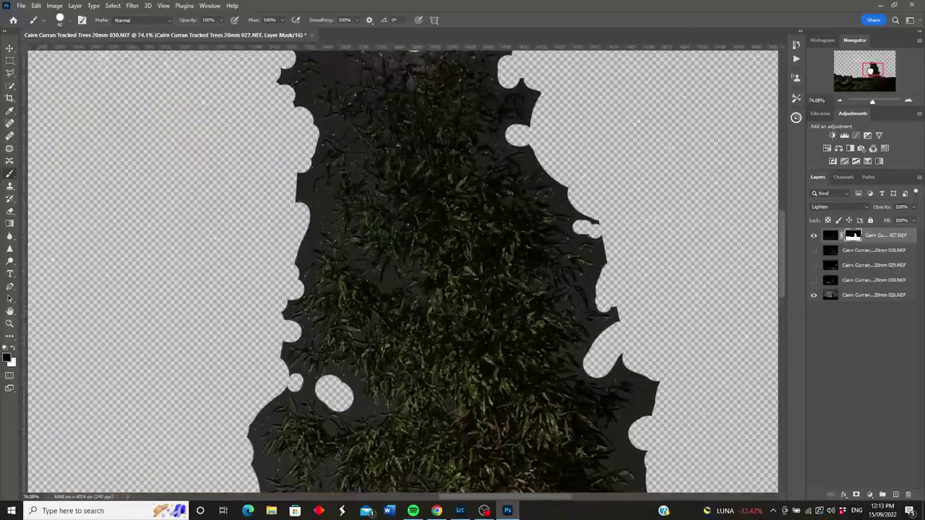
left_click_drag(869, 72, 869, 103)
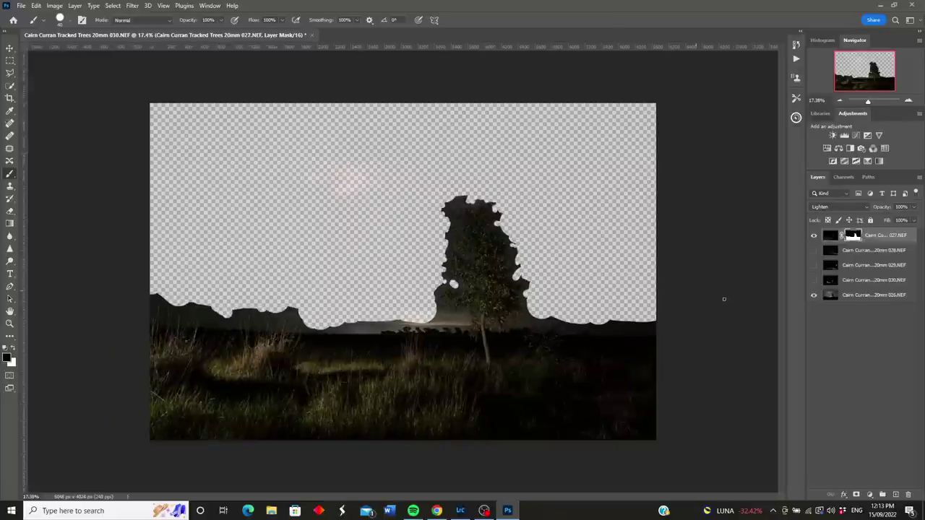
Step: Raise sky layer 026's opacity to 100% and zoom in on the treetop edges
left_click(831, 297)
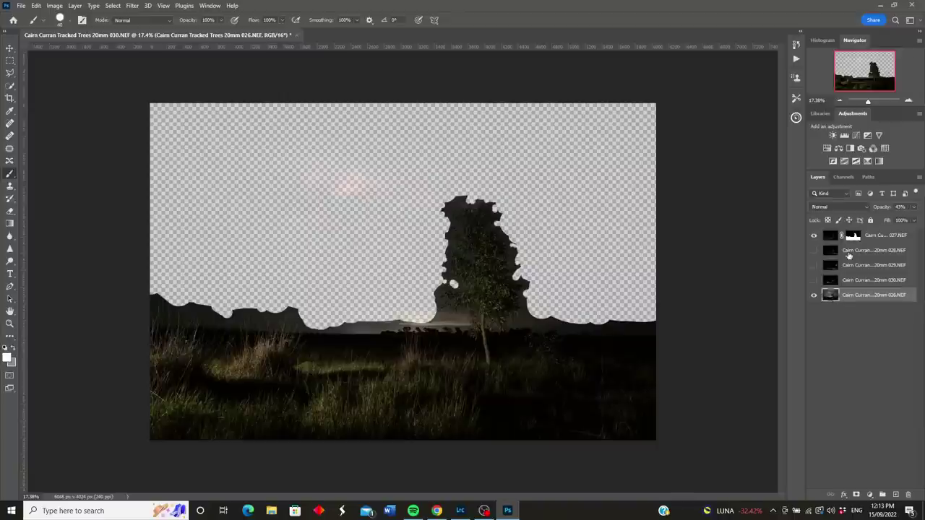
left_click(914, 207)
left_click_drag(893, 222, 917, 218)
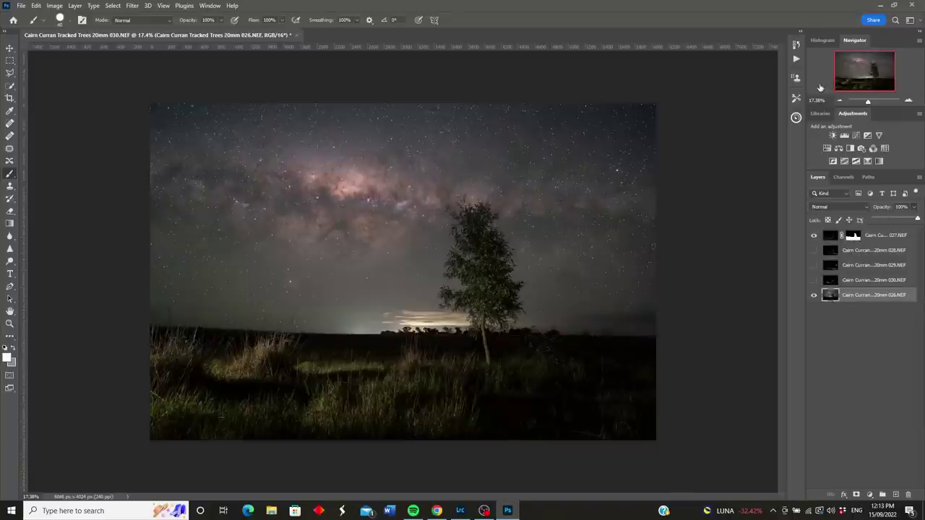
left_click_drag(869, 106, 869, 69)
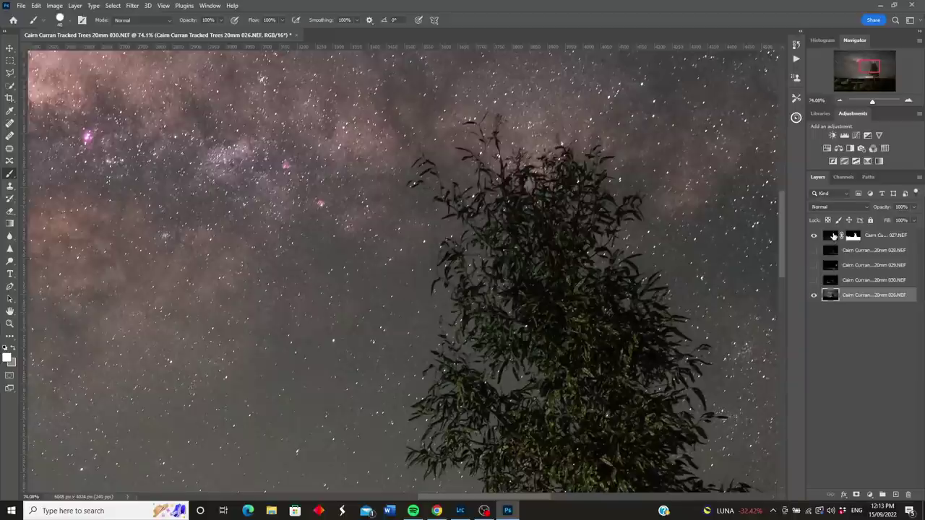
Step: Inspect layer 027's mask around the tree, then turn on and select layer 028.NEF
left_click(832, 236)
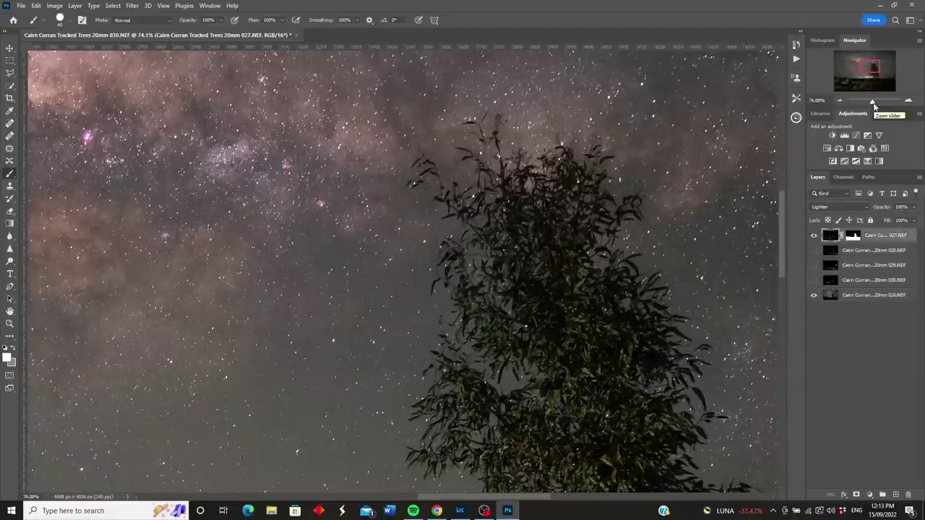
left_click_drag(872, 68, 872, 73)
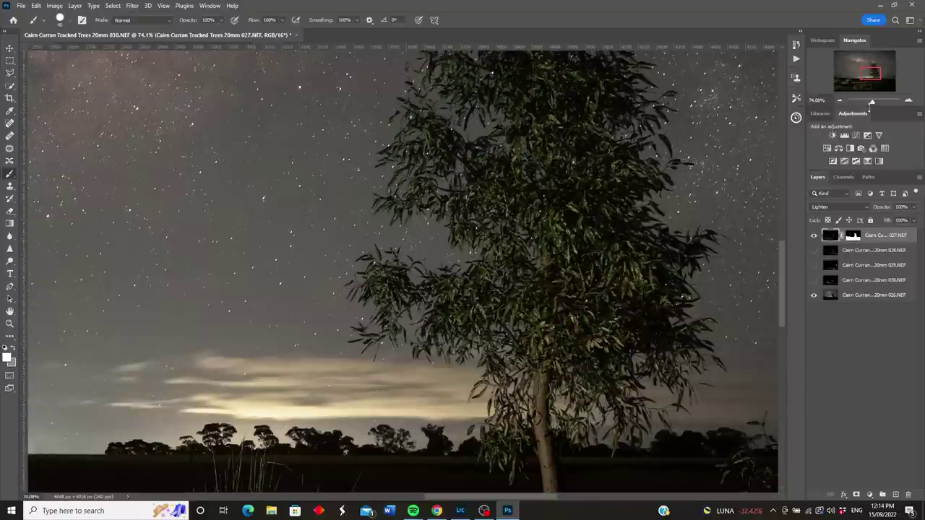
left_click_drag(872, 103, 868, 105)
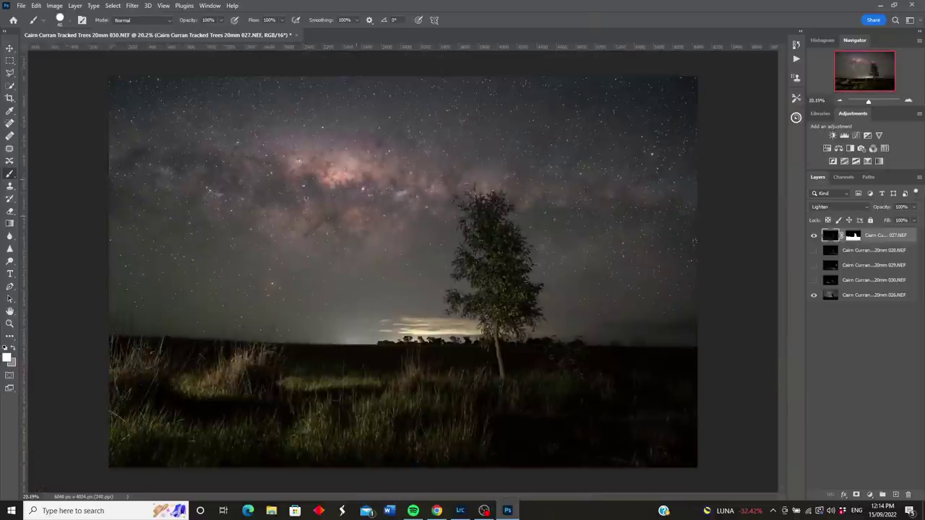
left_click(814, 296)
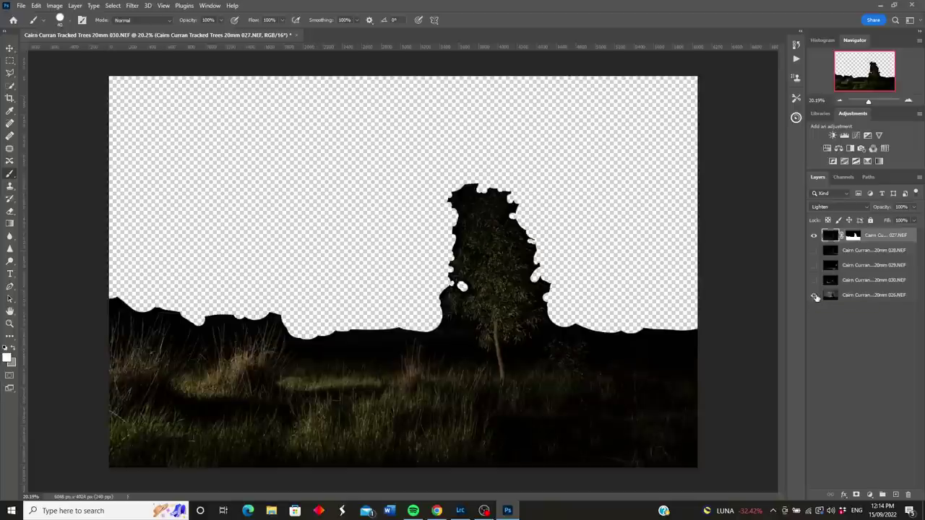
left_click(814, 296)
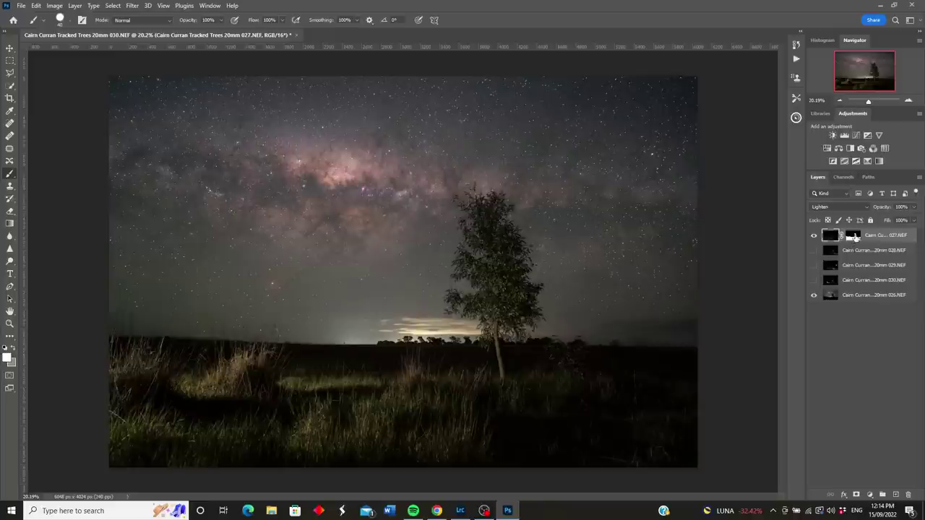
left_click(814, 251)
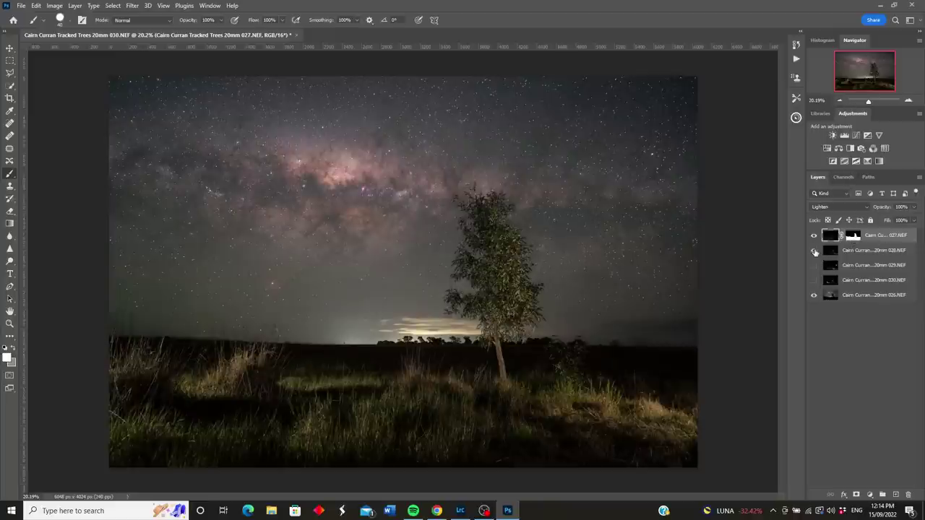
left_click(831, 253)
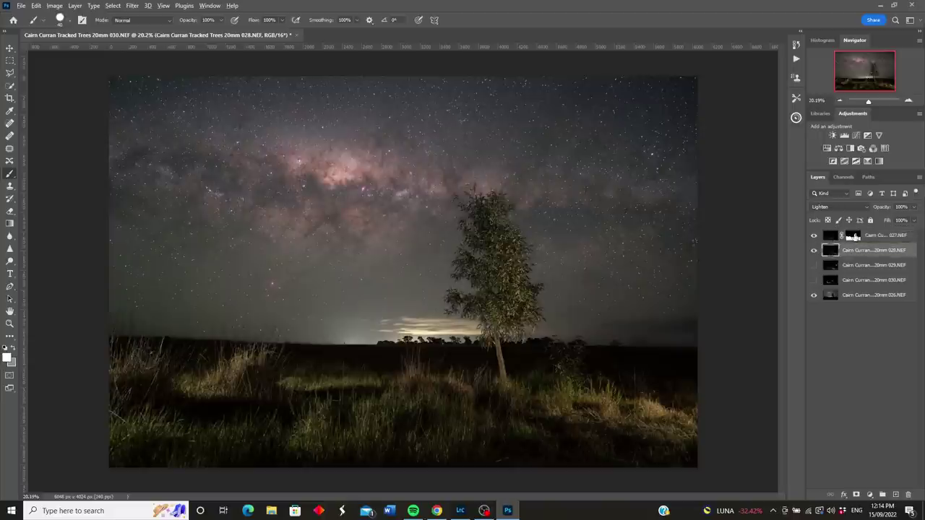
Step: Copy layer 027's sky mask onto layers 028 and 029, and make 029 and 030 visible
left_click_drag(853, 237, 855, 251)
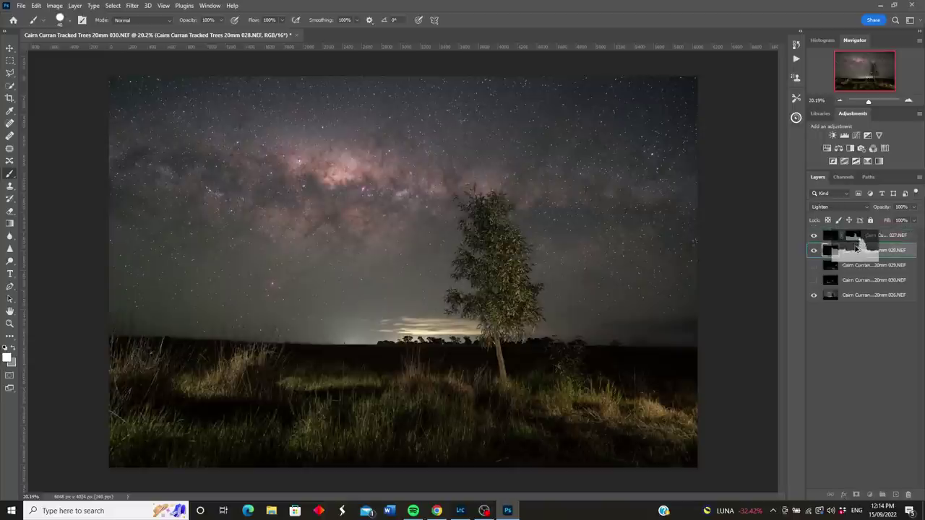
left_click(813, 265)
left_click_drag(853, 251, 856, 281)
left_click(814, 279)
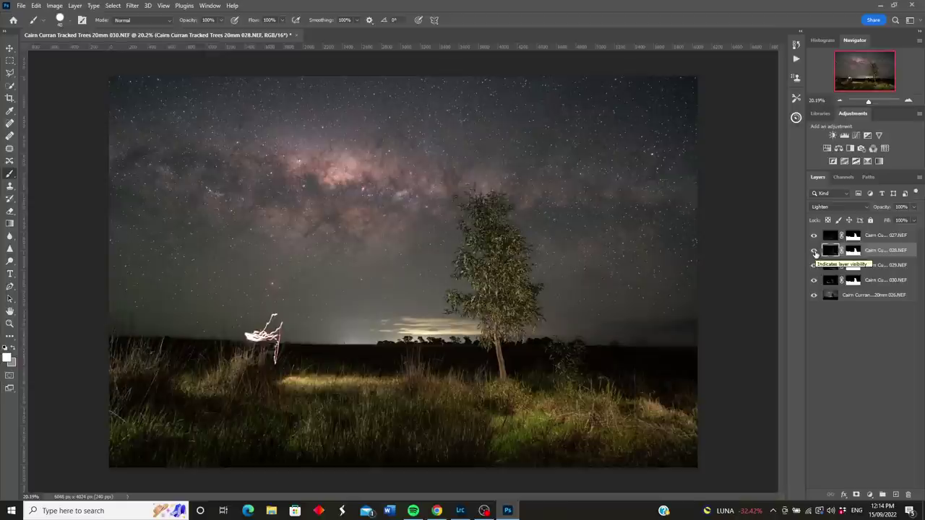
Step: Compare layers 028 and 029 on and off, leaving both hidden
left_click(814, 250)
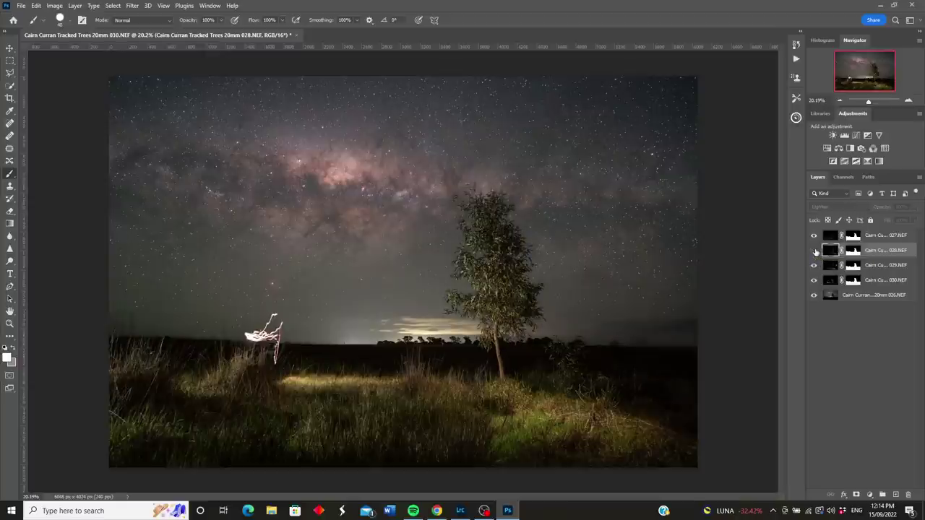
left_click(814, 250)
left_click(814, 249)
left_click(814, 250)
left_click(814, 250)
left_click(814, 265)
left_click(814, 265)
left_click(815, 265)
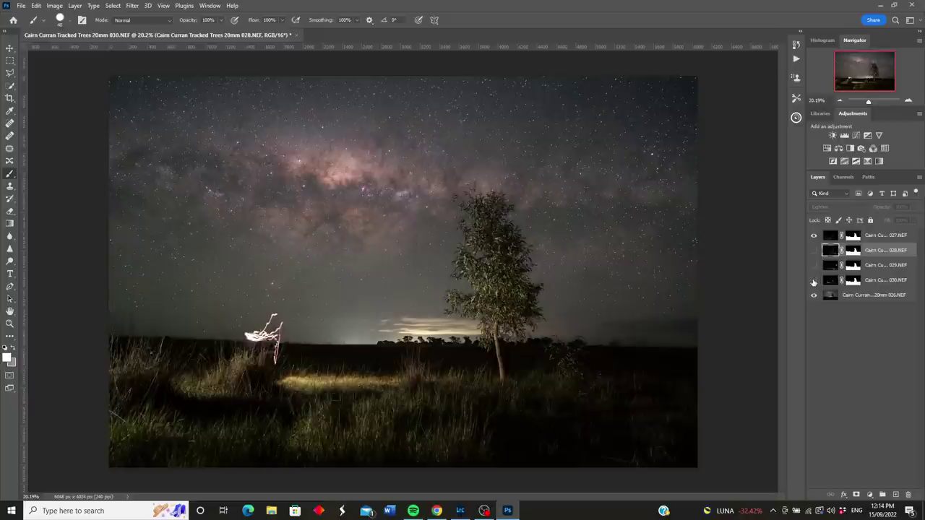
Step: Compare layers 030 and 027 on and off, then select layer 030's mask
left_click(813, 280)
left_click(813, 280)
left_click(813, 236)
left_click(814, 236)
left_click(831, 281)
left_click(853, 280)
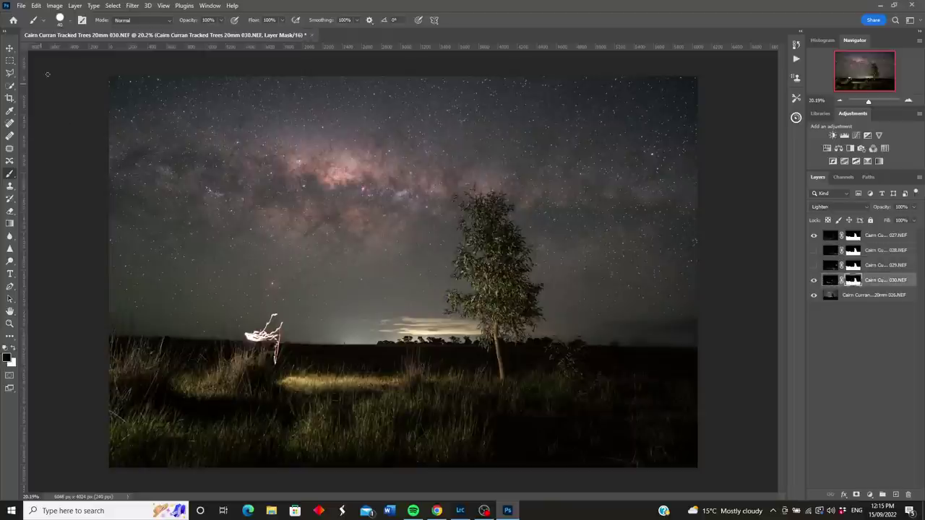
Step: Switch to a soft round brush around 385 px and paint out the light-painted figure on layer 030
left_click(71, 21)
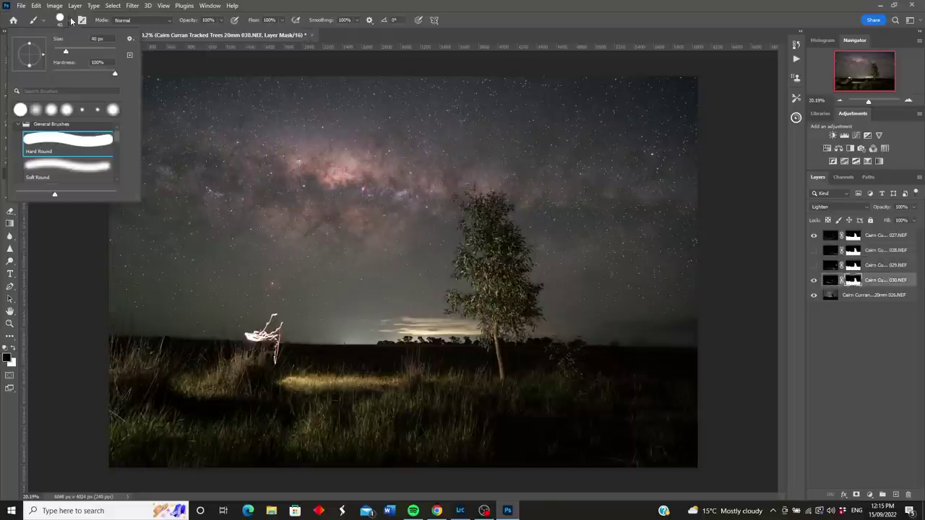
left_click(78, 167)
left_click_drag(66, 54, 108, 54)
left_click(275, 325)
mouse_move(274, 325)
left_mouse_down()
mouse_move(277, 354)
mouse_move(267, 334)
mouse_move(246, 330)
left_mouse_up()
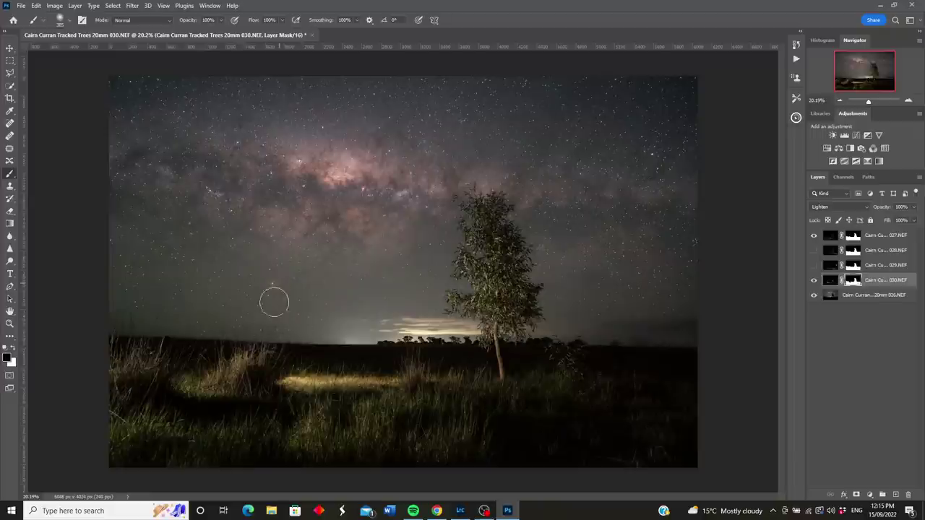
Step: Compare layer 030 off and on, then mask out the lit grass patch on the right
left_click(813, 281)
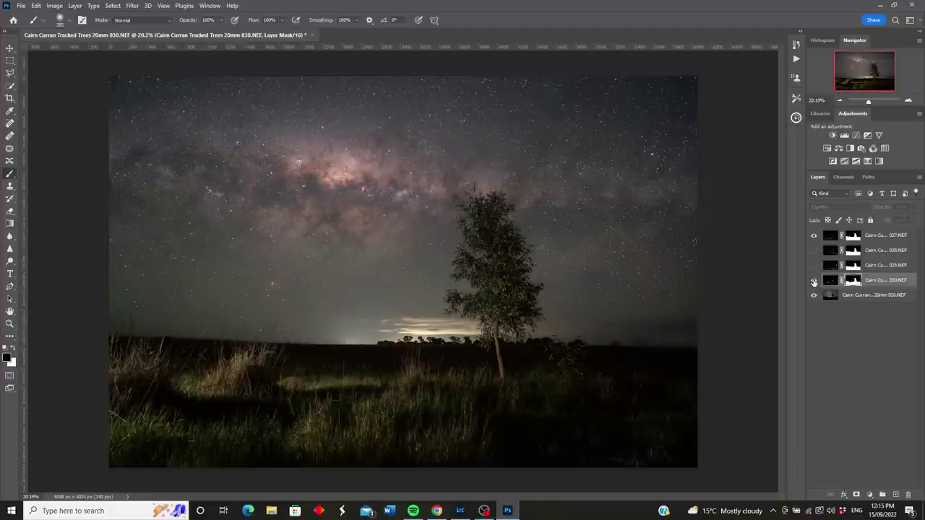
left_click(813, 281)
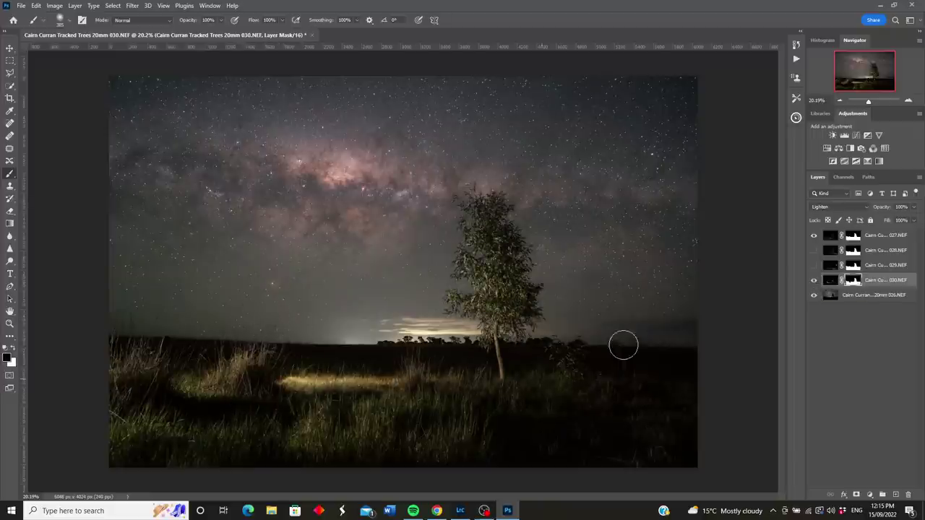
left_click(814, 281)
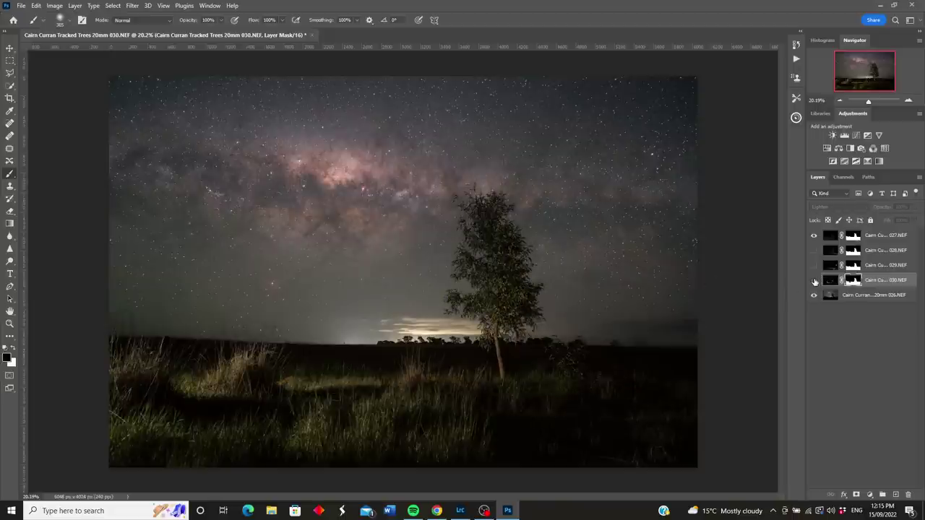
left_click(814, 281)
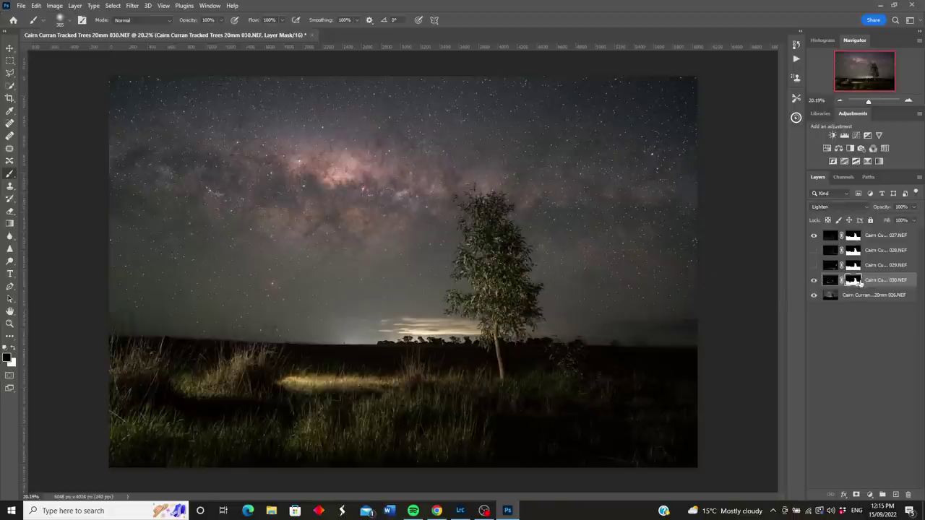
mouse_move(297, 385)
left_mouse_down()
mouse_move(275, 387)
mouse_move(340, 384)
mouse_move(295, 383)
left_mouse_up()
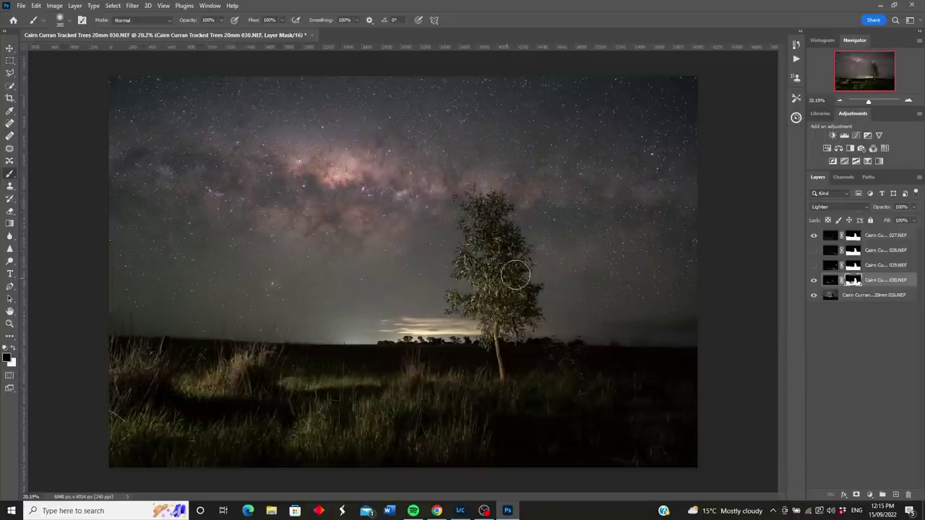
Step: Hide layer 028 and compare layers 027 and 030's light on the tree and grass
left_click(813, 250)
left_click(813, 236)
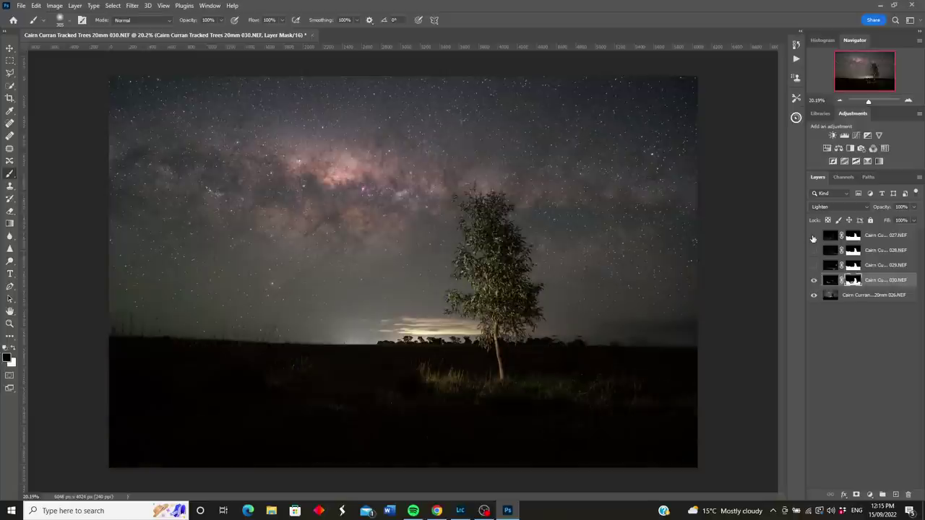
left_click(813, 237)
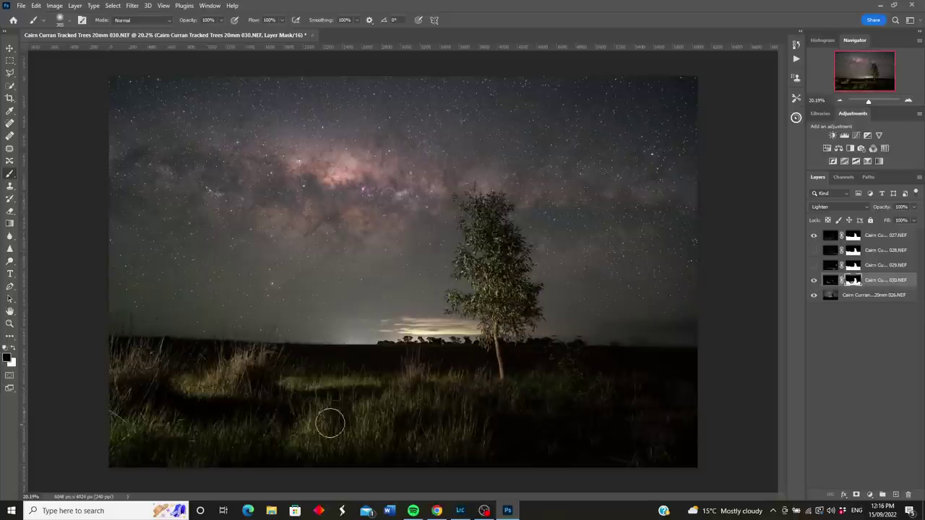
left_click(813, 281)
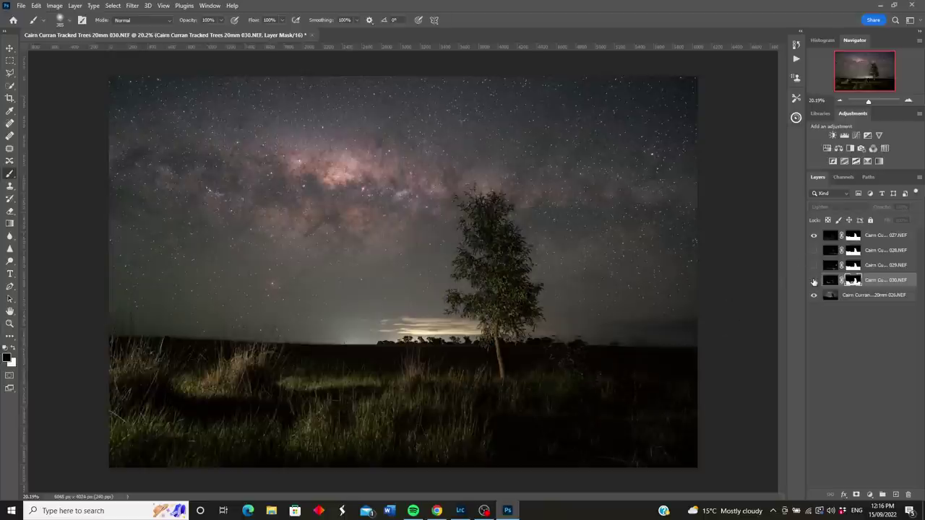
left_click(814, 282)
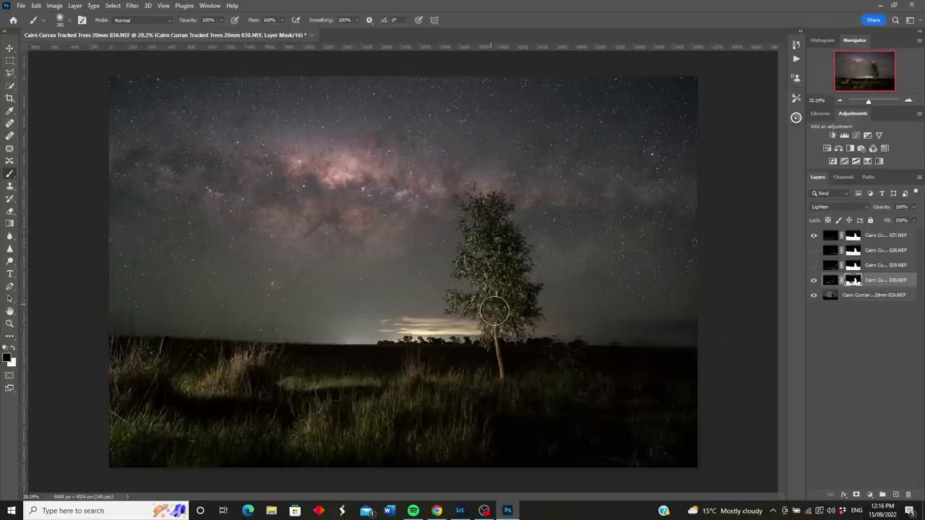
left_click(814, 236)
left_click(814, 236)
Step: Paint out layer 027's light on the tree's right side, then compare with layer 028 switched back on
left_click(853, 239)
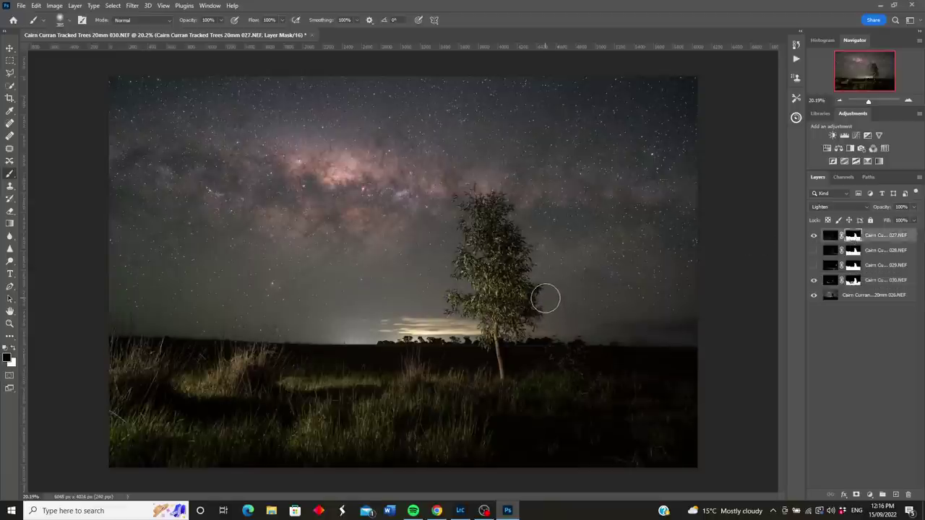
left_click_drag(540, 262, 516, 268)
left_click(812, 250)
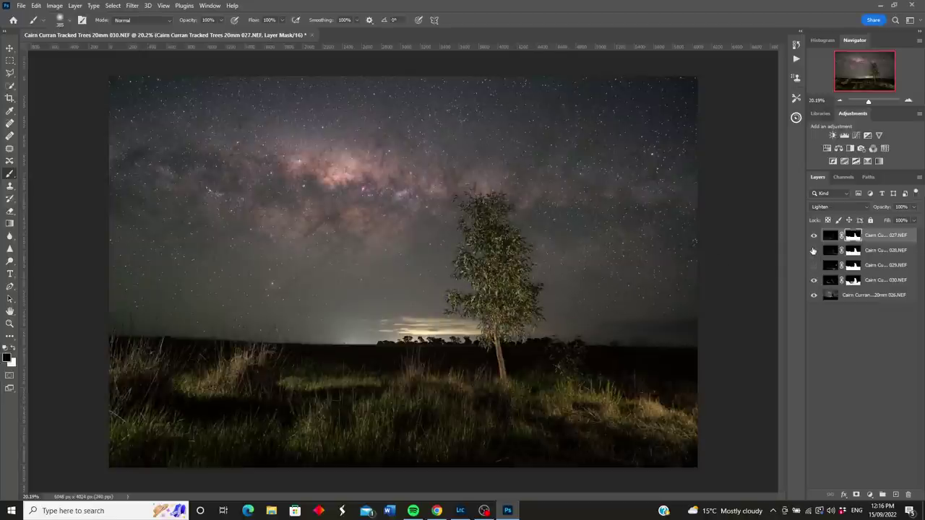
left_click(813, 250)
left_click(813, 250)
left_click(812, 250)
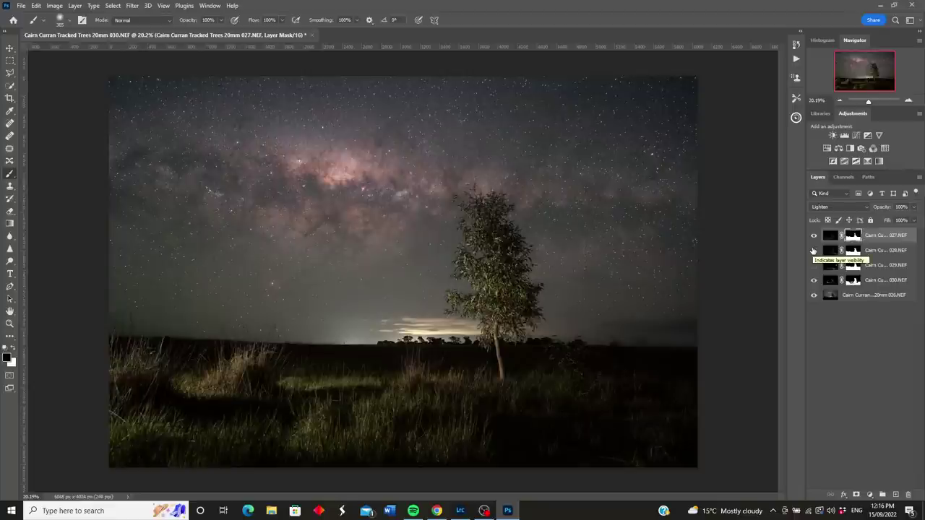
left_click(813, 250)
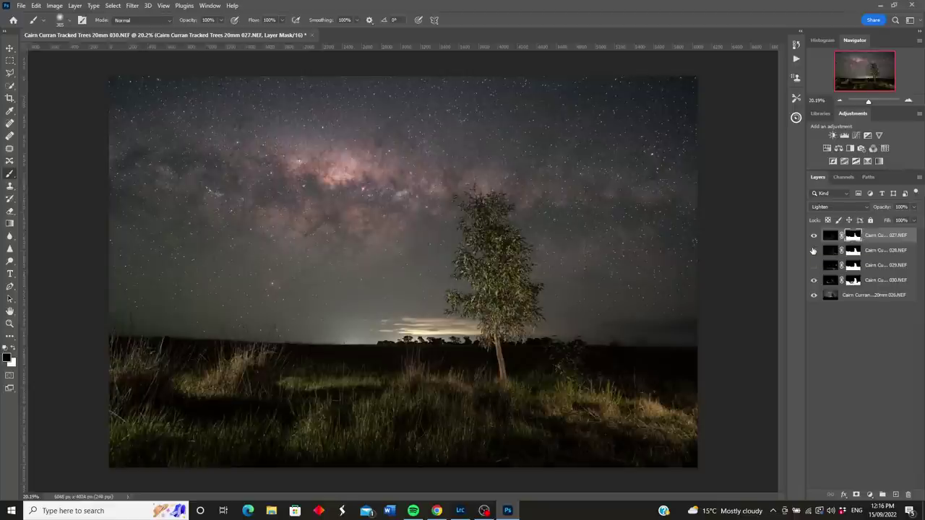
left_click(854, 251)
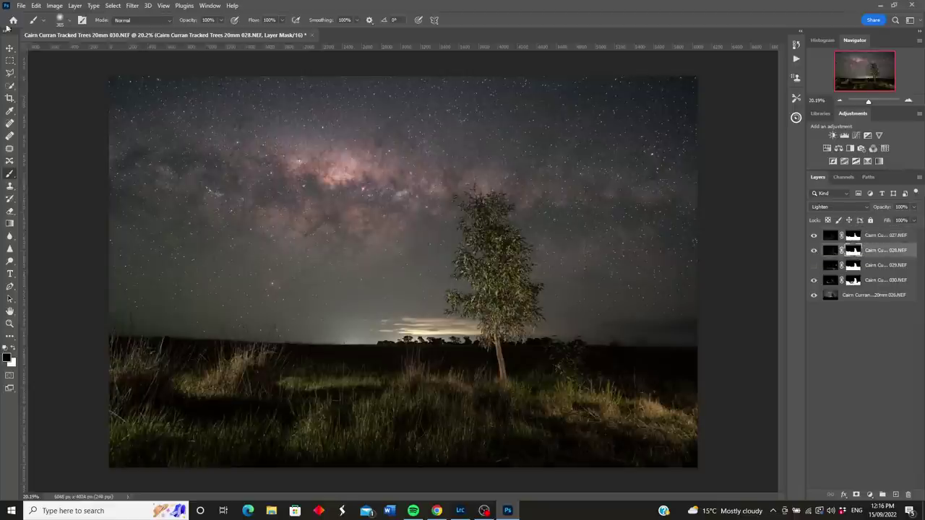
Step: Enlarge the brush, paint out the bright lower-right grass on layer 028's mask, and check the result
left_click(70, 22)
left_click_drag(107, 50, 110, 52)
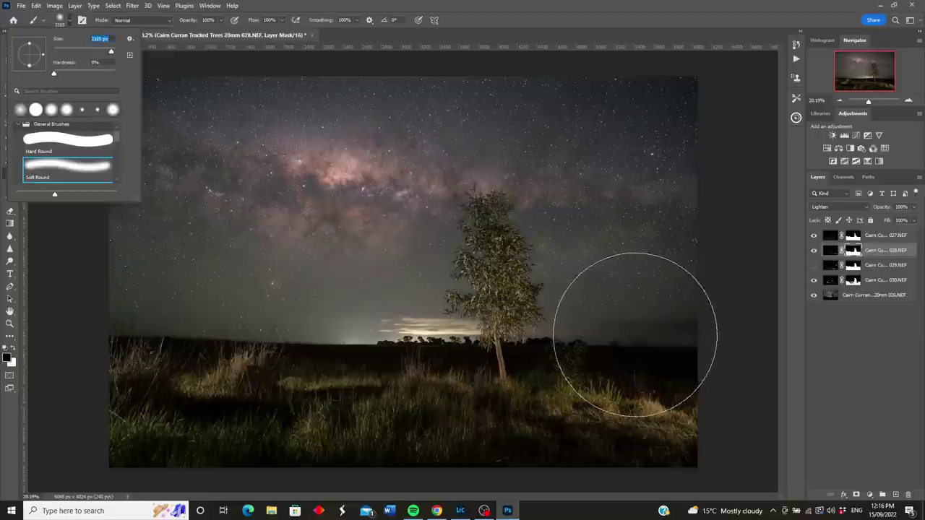
left_click(680, 345)
mouse_move(680, 345)
left_mouse_down()
mouse_move(647, 334)
mouse_move(632, 352)
mouse_move(622, 310)
mouse_move(633, 296)
mouse_move(609, 295)
mouse_move(513, 169)
mouse_move(588, 208)
mouse_move(600, 272)
mouse_move(590, 278)
mouse_move(608, 250)
mouse_move(625, 292)
mouse_move(610, 306)
mouse_move(563, 236)
left_mouse_up()
left_click(813, 251)
left_click(813, 250)
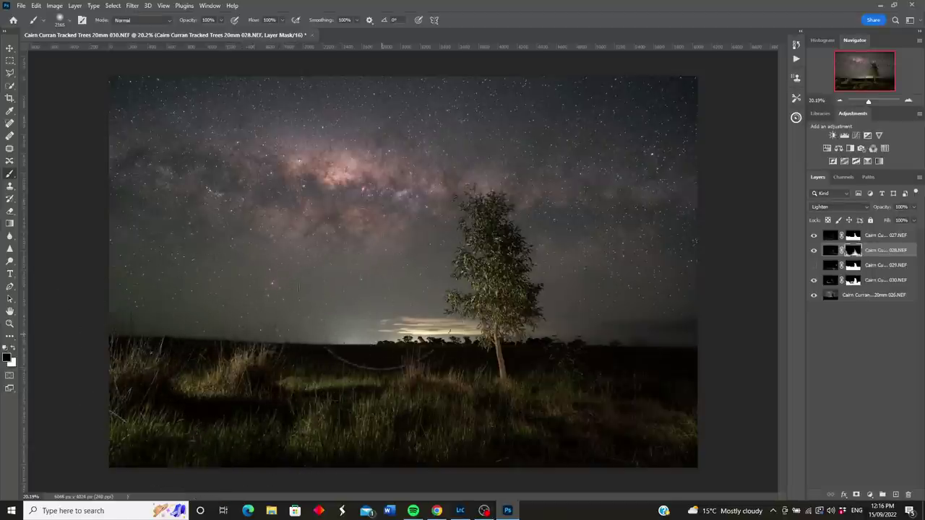
left_click(814, 250)
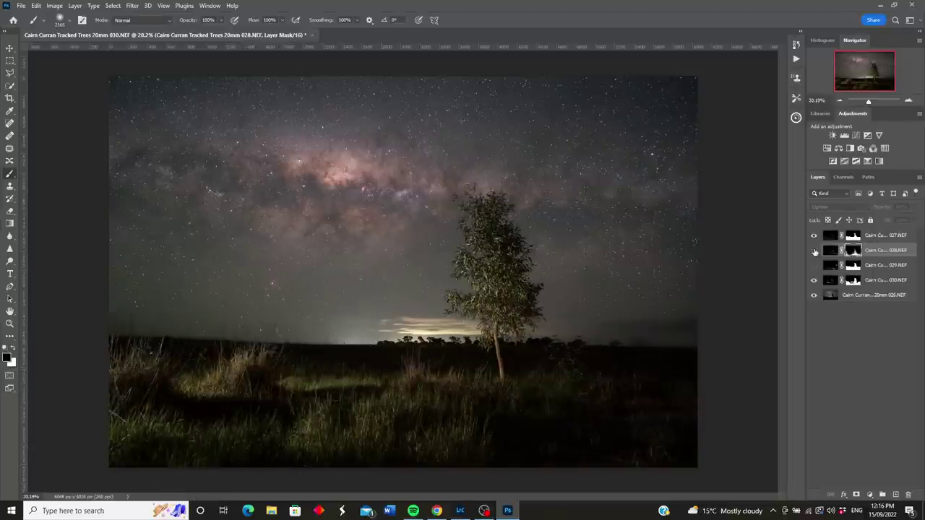
left_click(814, 250)
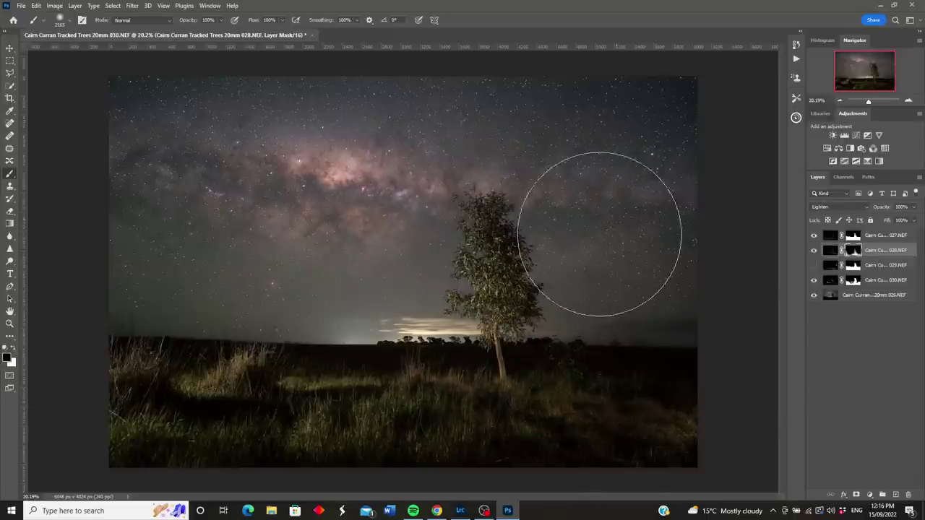
Step: Compare layer 029 off and on to judge its lighting, leaving it visible
left_click(814, 265)
left_click(813, 265)
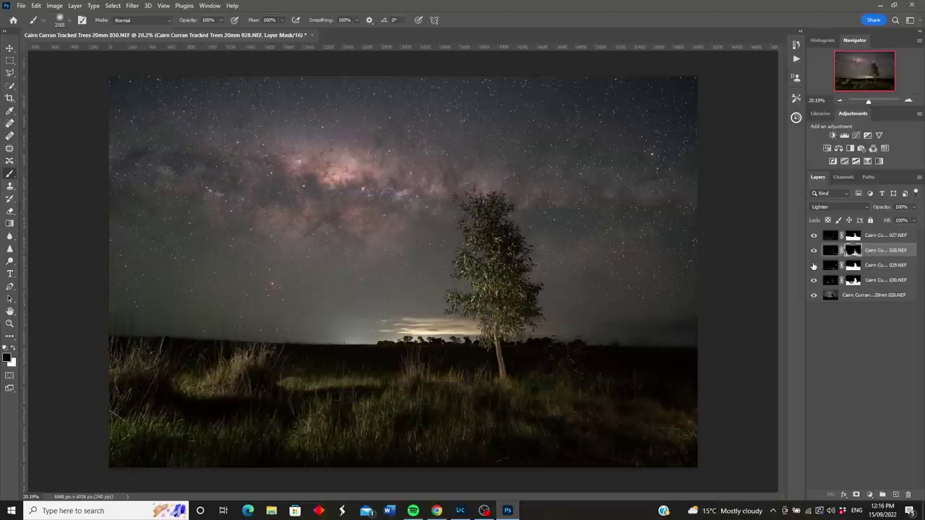
left_click(813, 265)
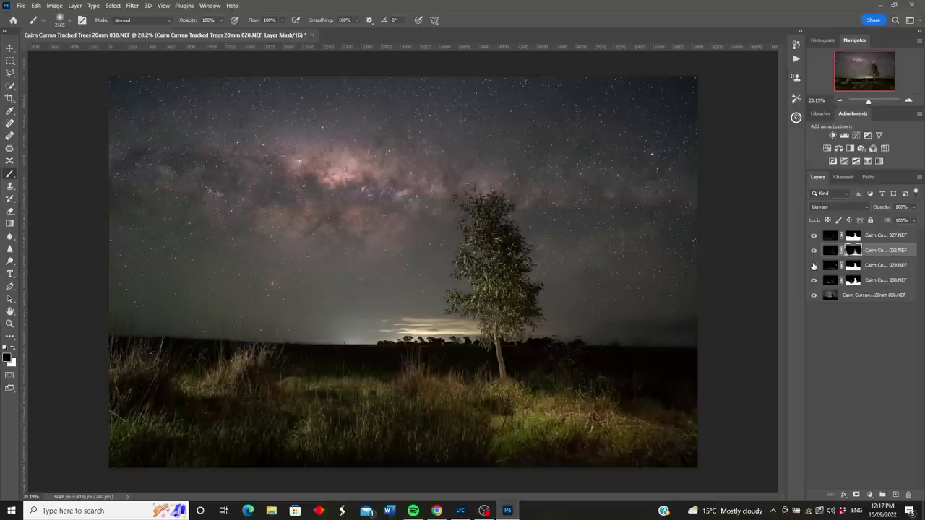
left_click(813, 266)
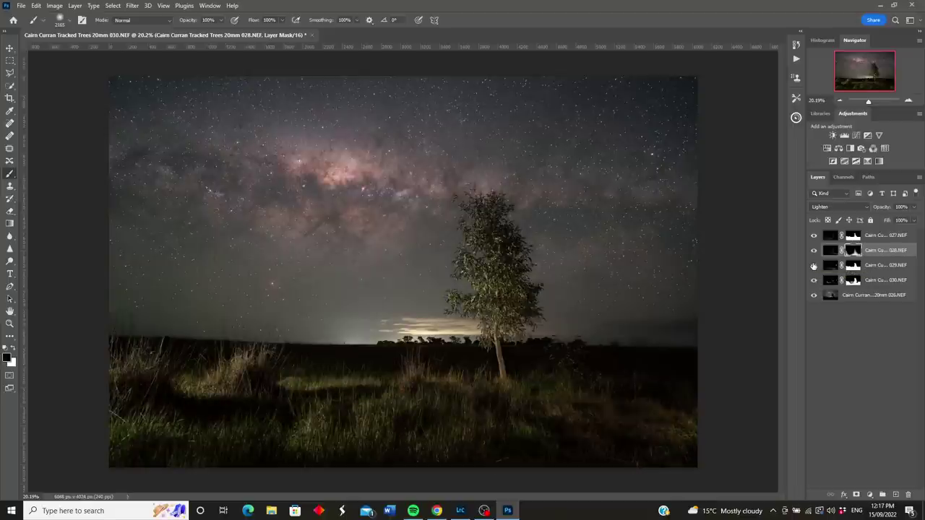
left_click(814, 265)
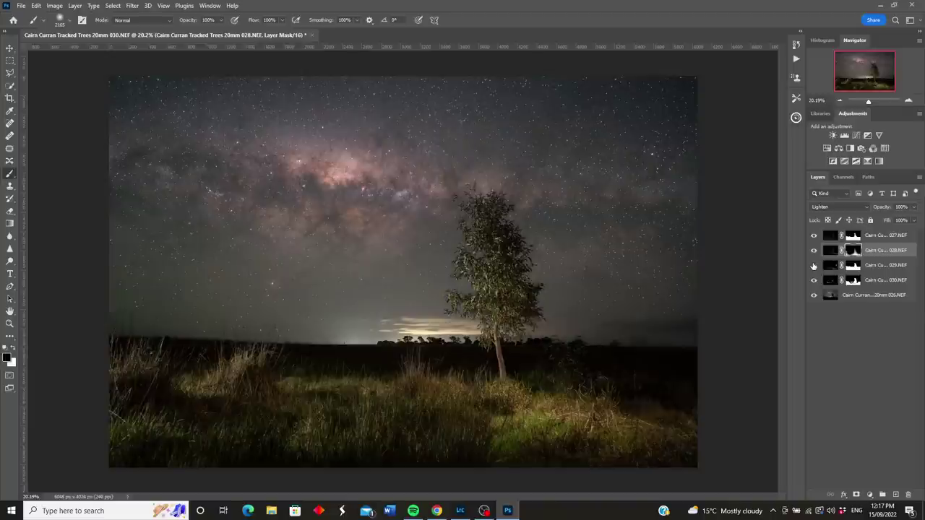
left_click(814, 265)
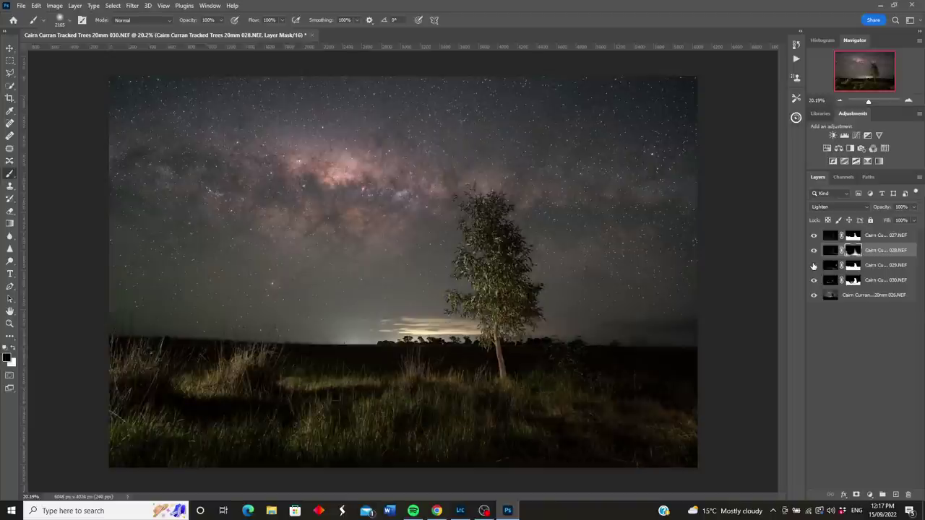
left_click(813, 265)
left_click(813, 265)
left_click(814, 265)
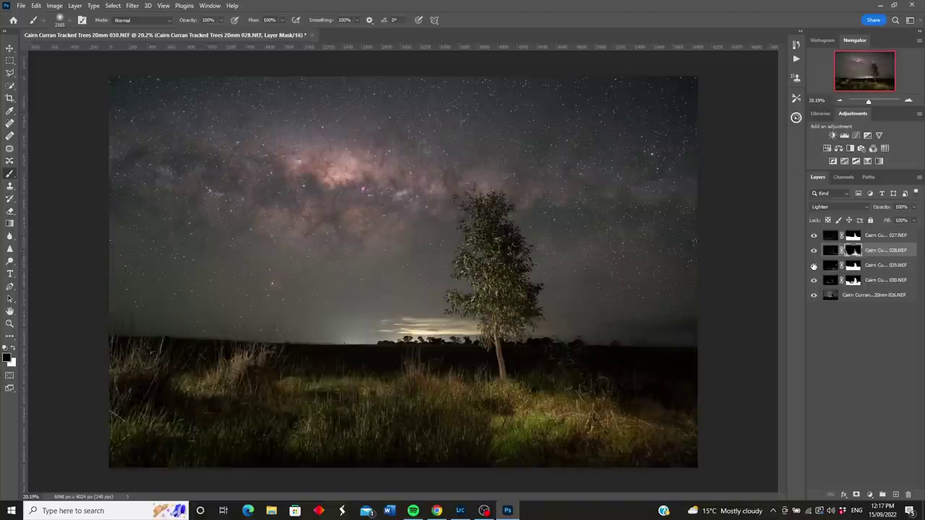
Step: Paint out the bright green grass patch on layer 029's mask
left_click(854, 268)
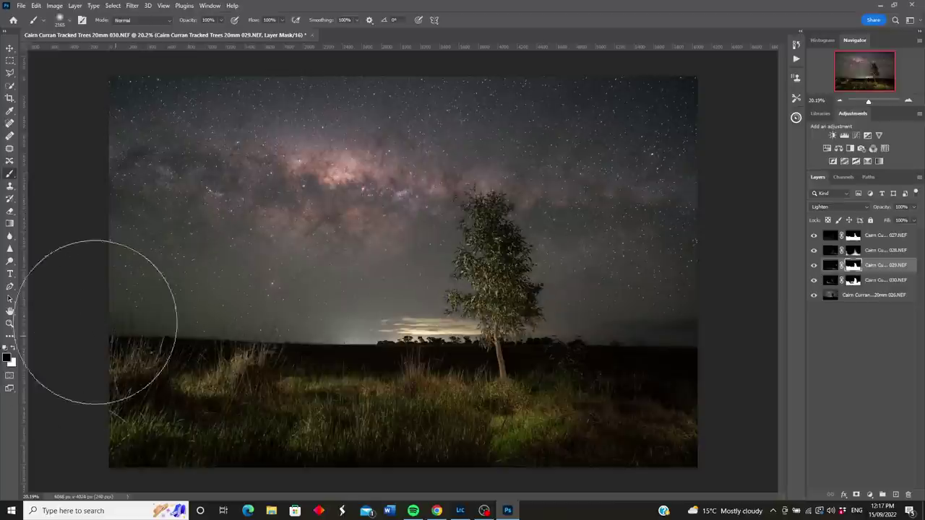
mouse_move(604, 388)
left_mouse_down()
mouse_move(600, 428)
mouse_move(661, 413)
left_mouse_up()
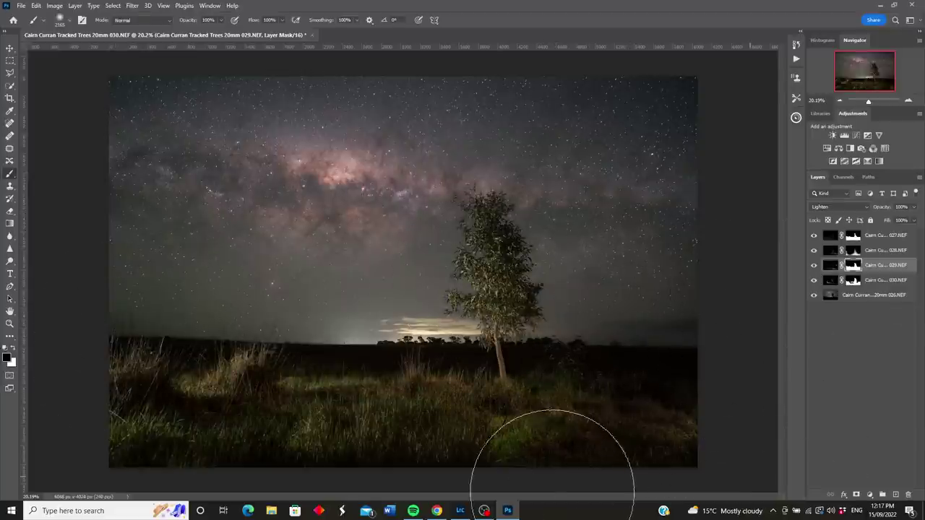
left_click_drag(870, 102, 868, 104)
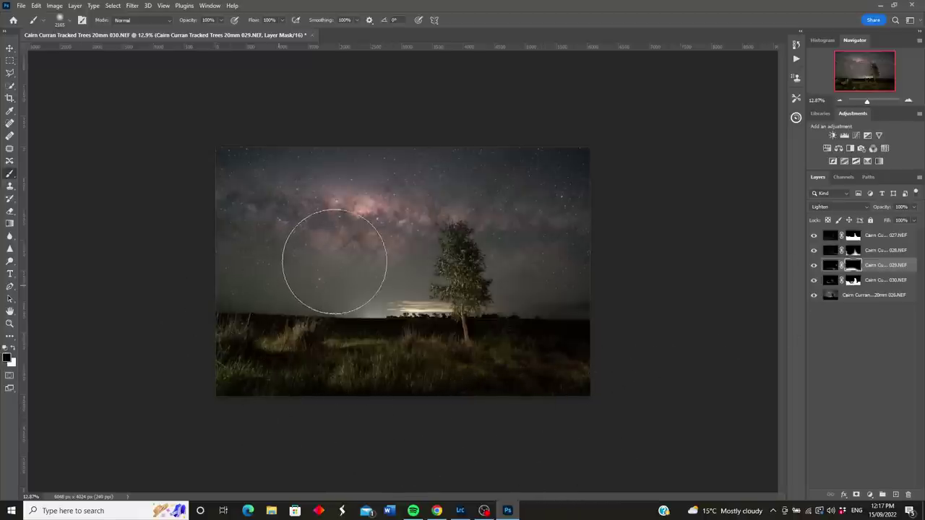
Step: Compare layers 029, 027, 030 and 028 on and off, then select layer 028's mask
left_click(814, 265)
left_click(814, 265)
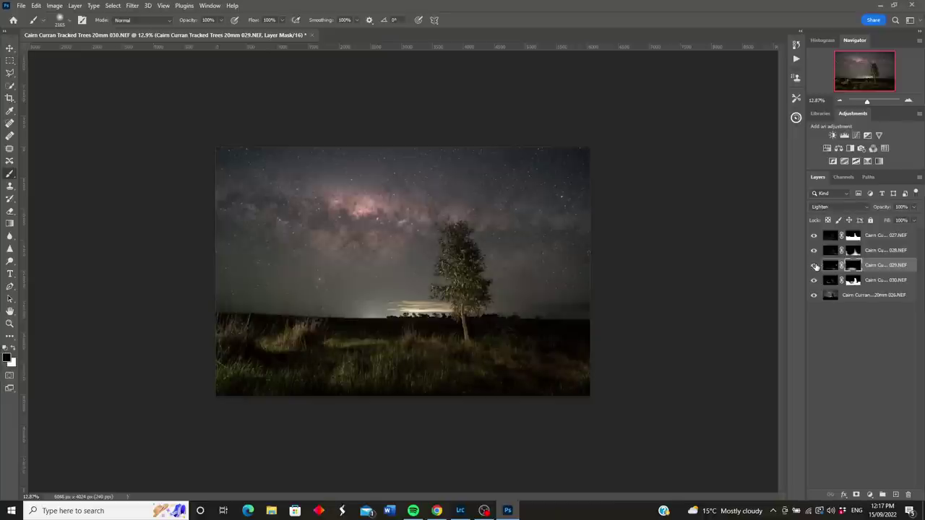
left_click(814, 237)
left_click(814, 236)
left_click(814, 280)
left_click(814, 280)
left_click_drag(868, 102, 868, 102)
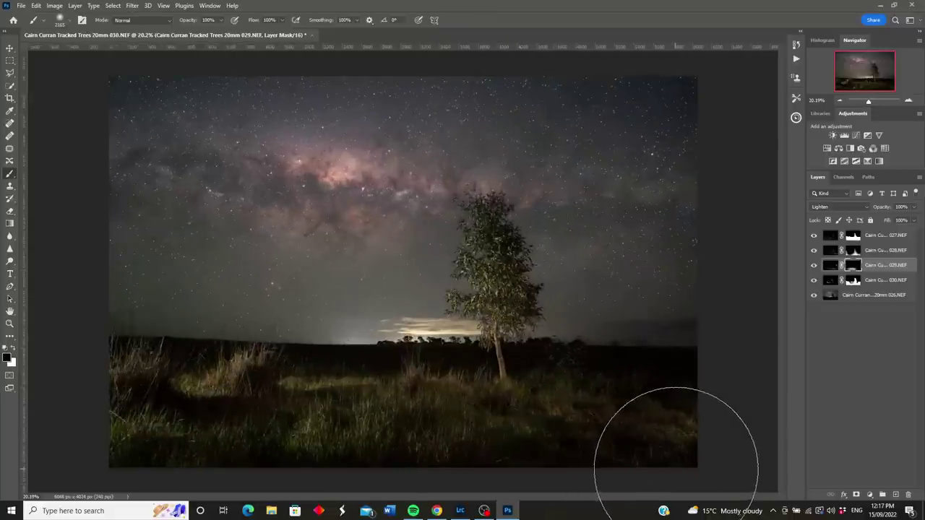
left_click(815, 250)
left_click(815, 250)
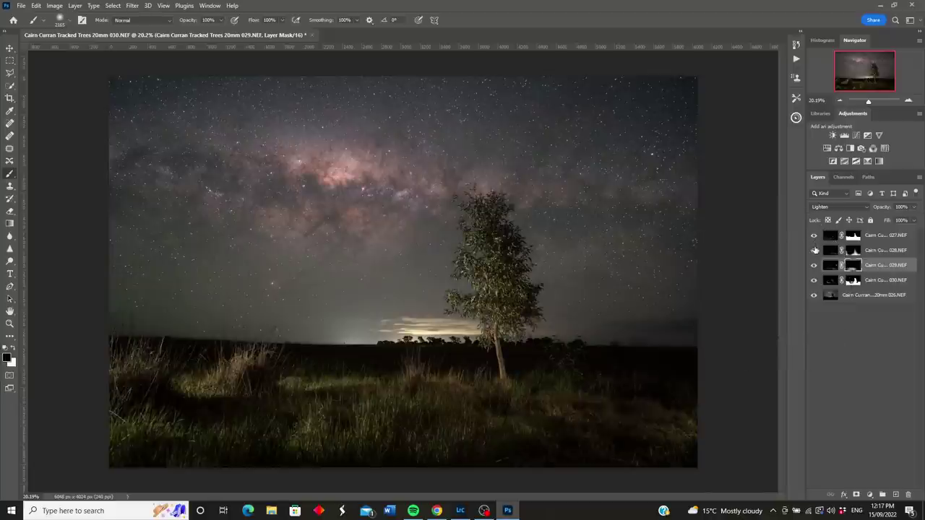
left_click(852, 251)
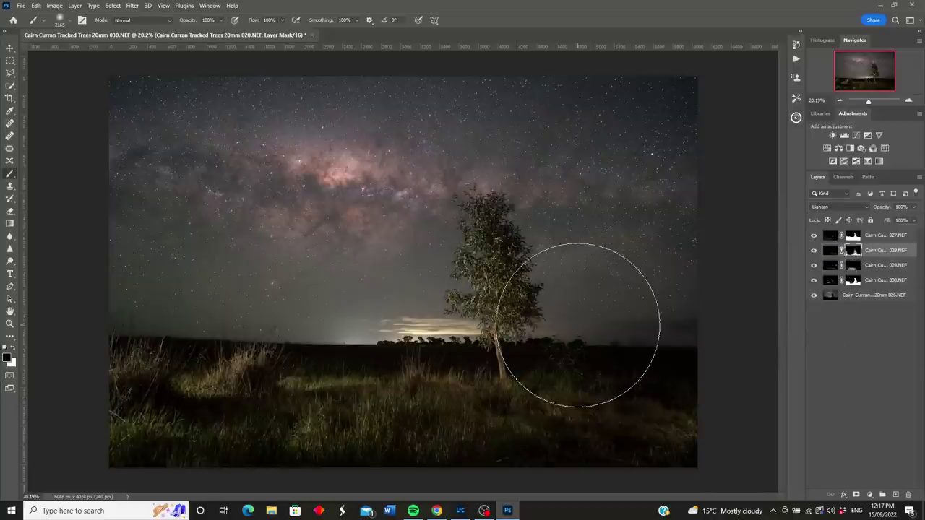
Step: Shrink the brush to 480 px
left_click(70, 24)
left_click_drag(112, 52, 106, 53)
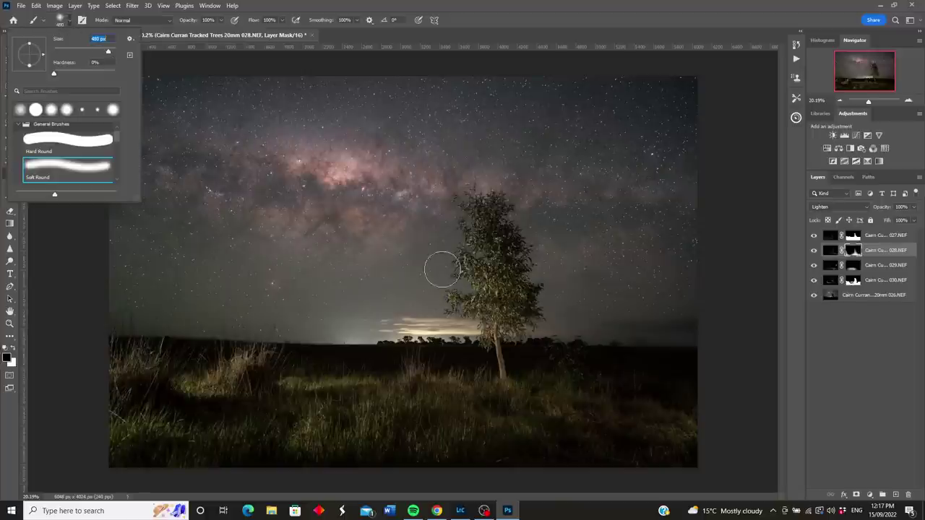
left_click(512, 354)
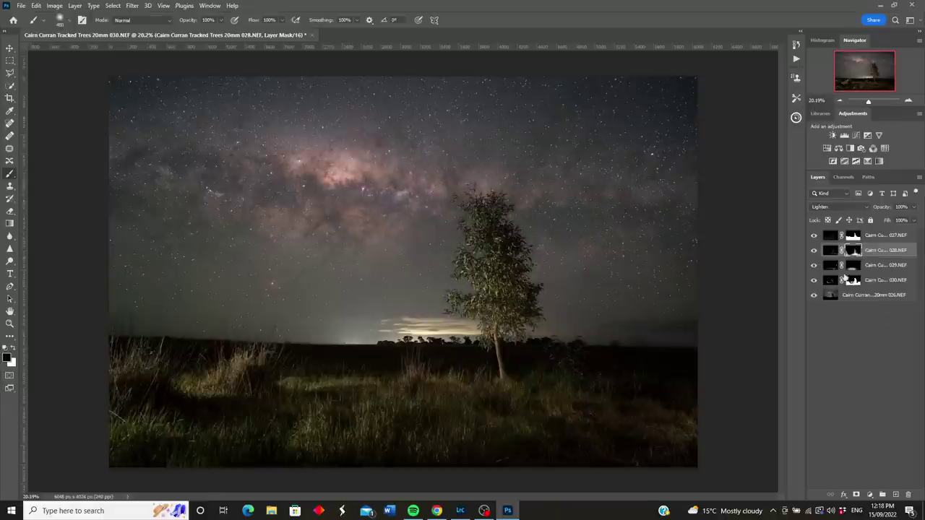
Step: Compare the grass with layers 029 and 028 toggled, leaving layer 029 hidden
left_click(813, 265)
left_click(813, 265)
left_click(813, 265)
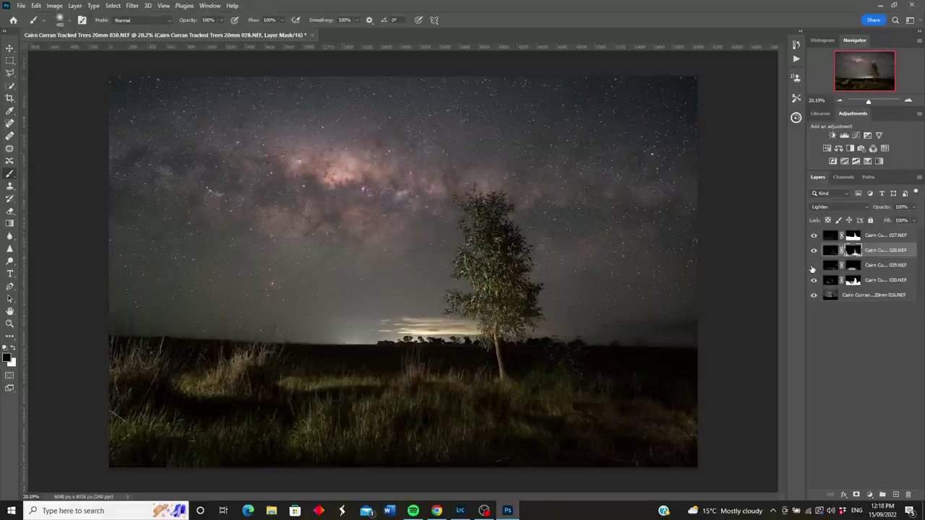
left_click(813, 266)
left_click(812, 266)
left_click(814, 251)
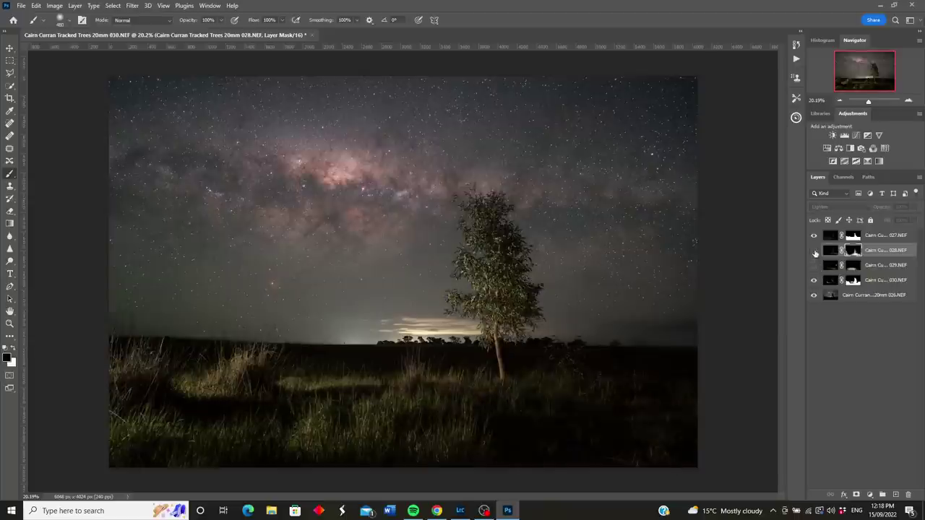
left_click(813, 251)
left_click(813, 250)
left_click(813, 250)
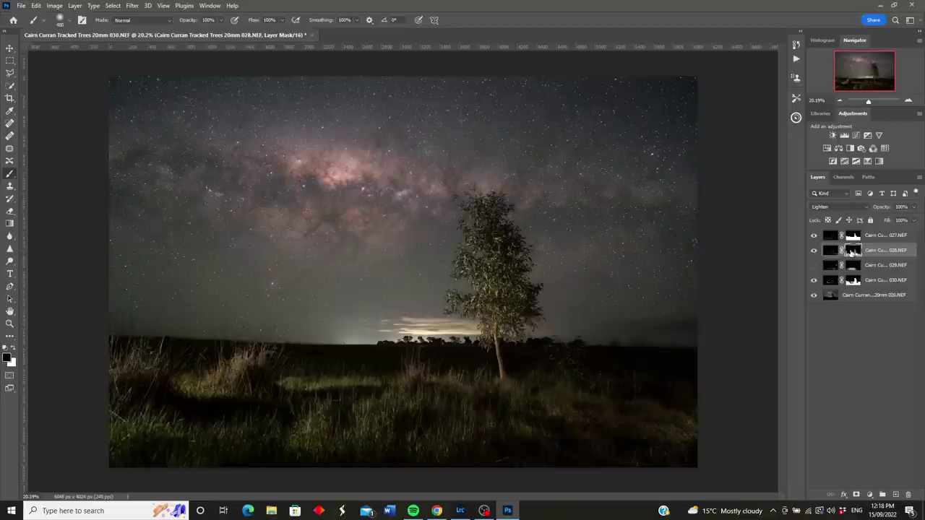
Step: With a 1000 px brush on layer 028's mask, darken more grass and restore light below the tree
key("bracketright")
key("bracketright")
key("bracketright")
key("bracketright")
key("bracketright")
mouse_move(555, 379)
left_mouse_down()
mouse_move(586, 376)
mouse_move(602, 354)
mouse_move(594, 365)
mouse_move(654, 348)
left_mouse_up()
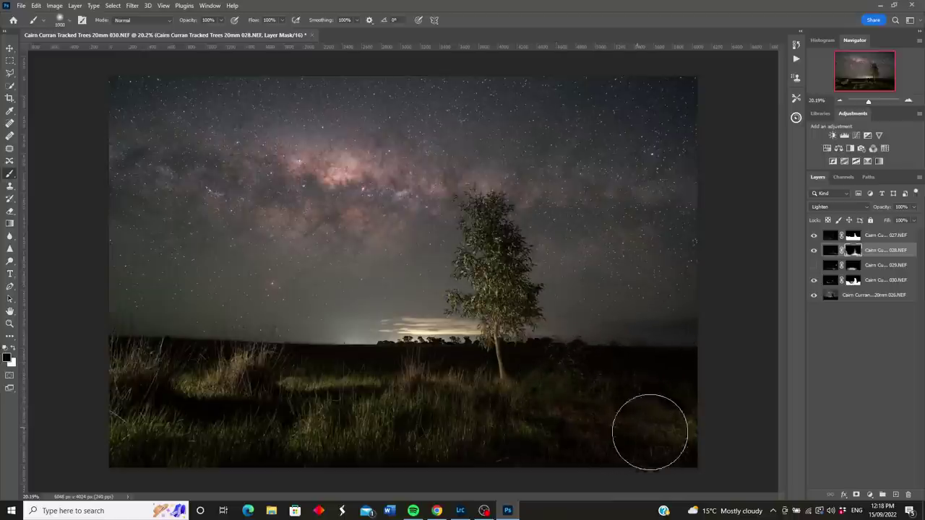
left_click(13, 348)
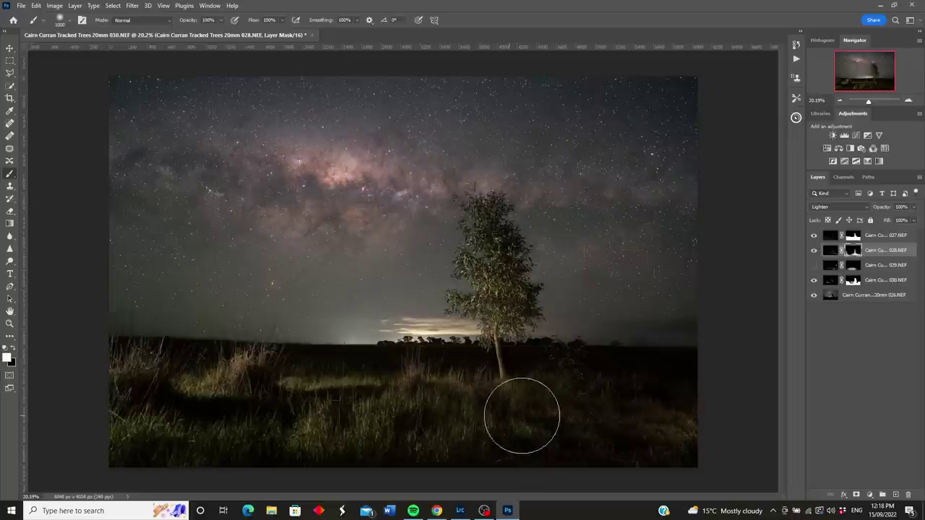
left_click(576, 407)
mouse_move(535, 430)
left_mouse_down()
mouse_move(485, 432)
mouse_move(605, 443)
left_mouse_up()
left_click(13, 349)
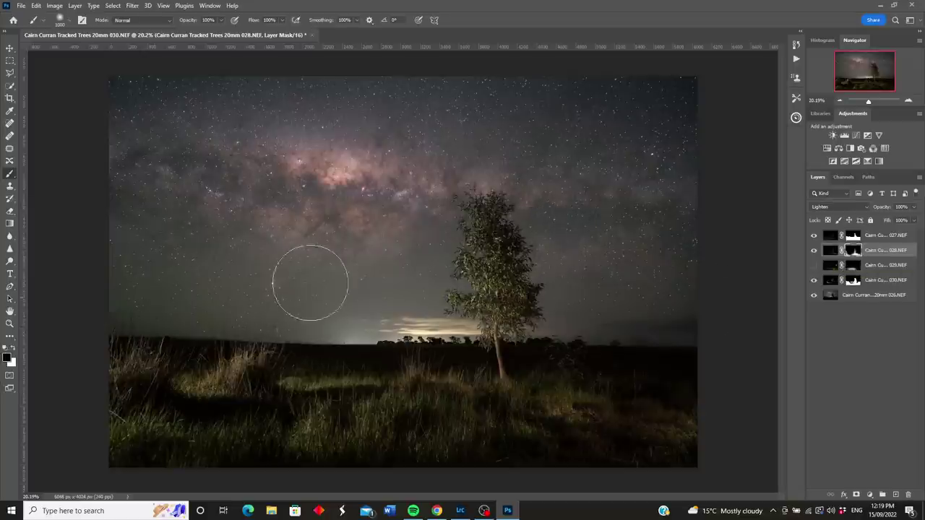
Step: Group layers 027–030 into Group 1 and set its blend mode to Lighten
left_click(831, 237)
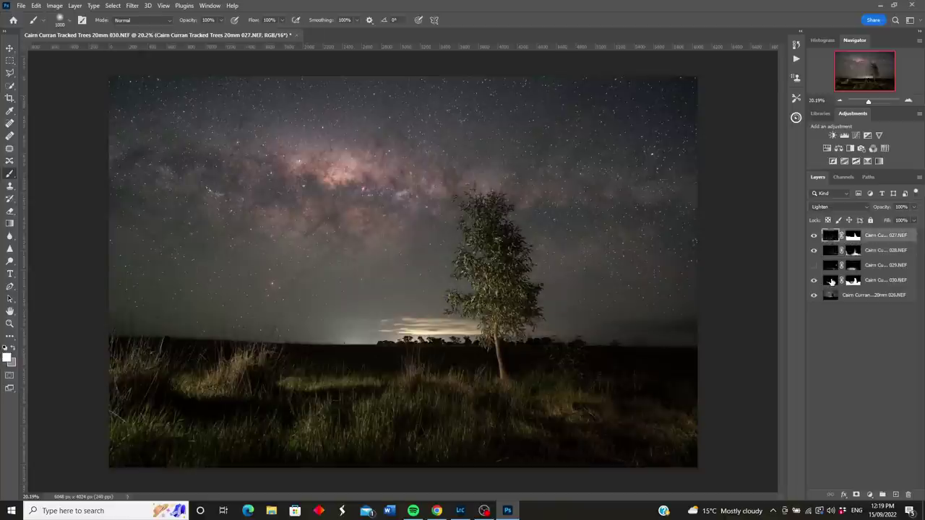
left_click(831, 281, "shift")
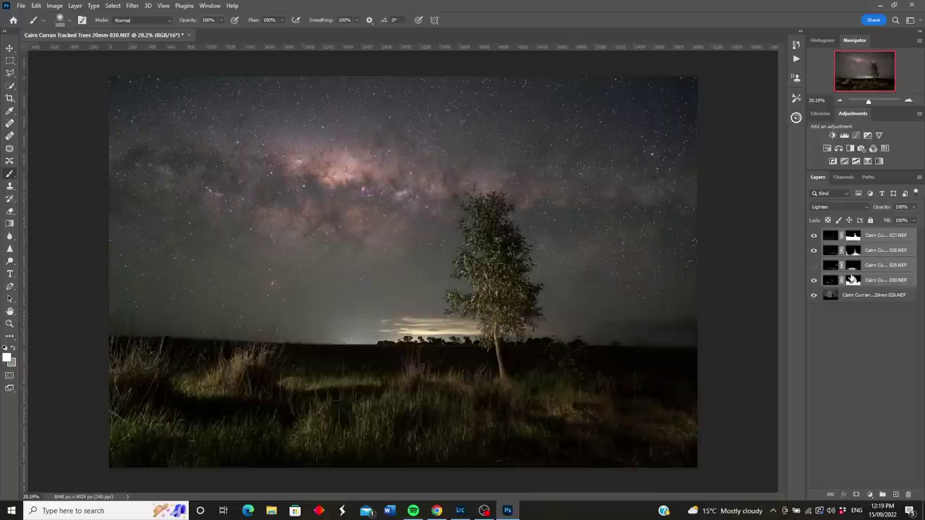
left_click_drag(832, 281, 882, 497)
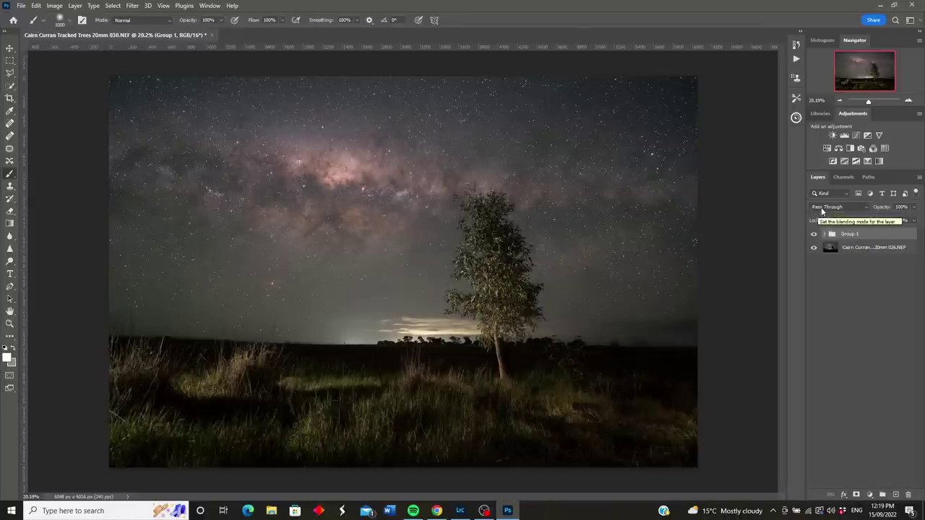
left_click(866, 205)
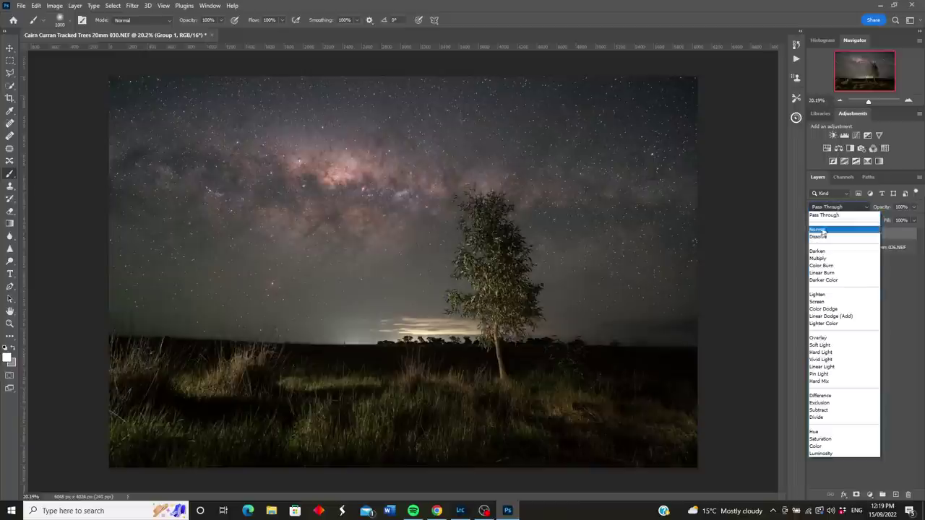
left_click(824, 295)
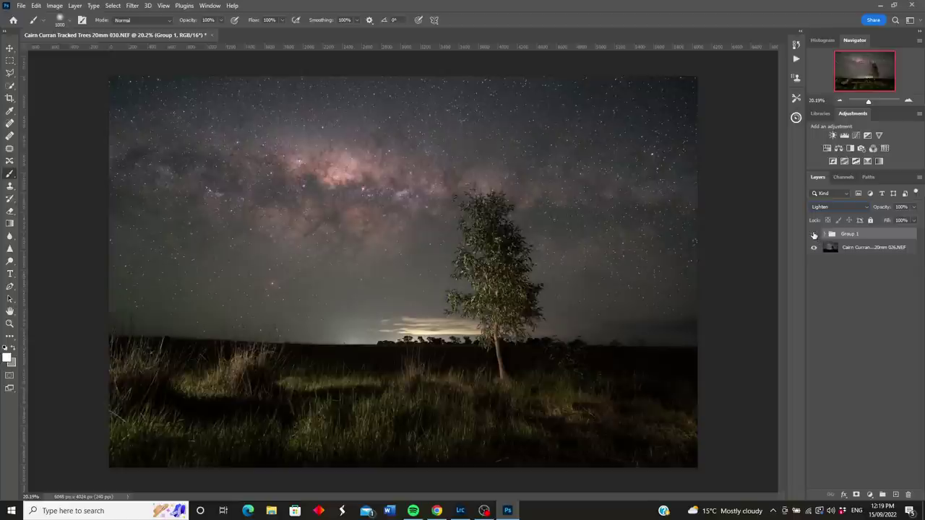
Step: Hide Group 1, select base layer 026, and compare the lit foreground before hiding it again
left_click(813, 235)
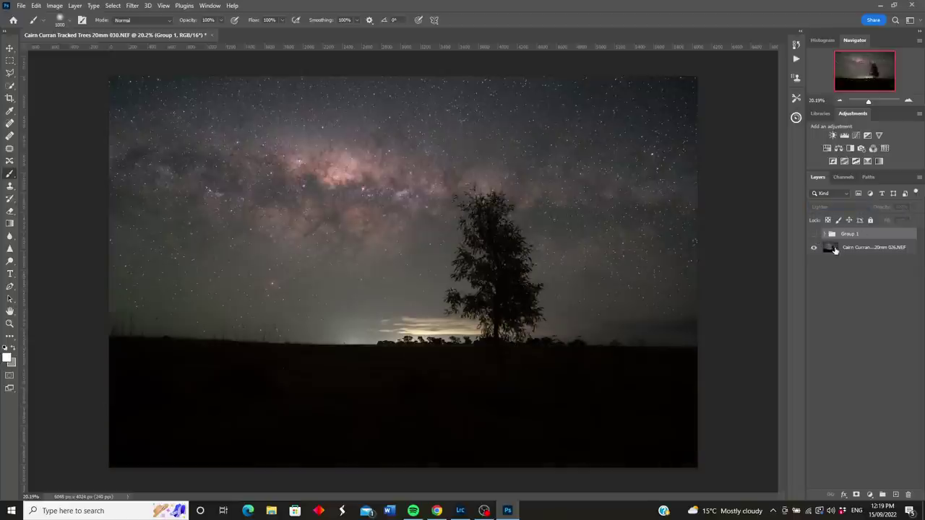
left_click(835, 249)
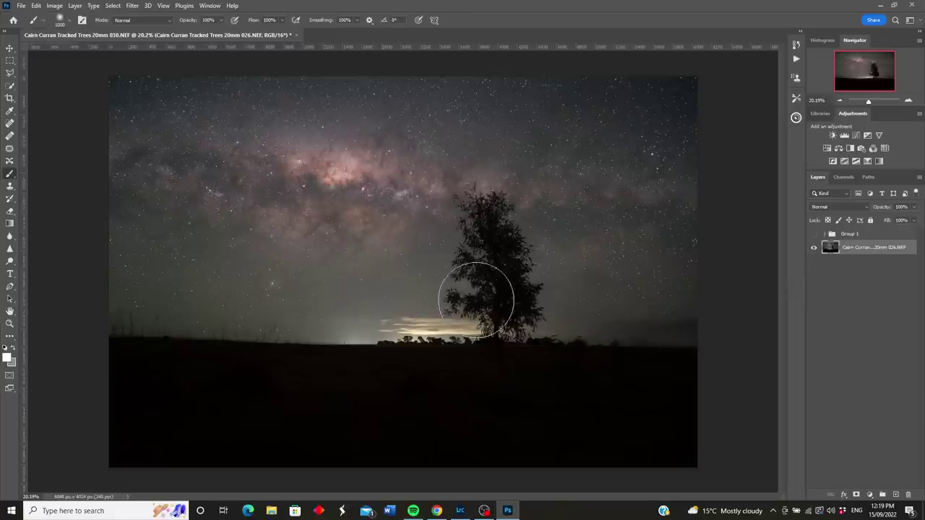
left_click(814, 235)
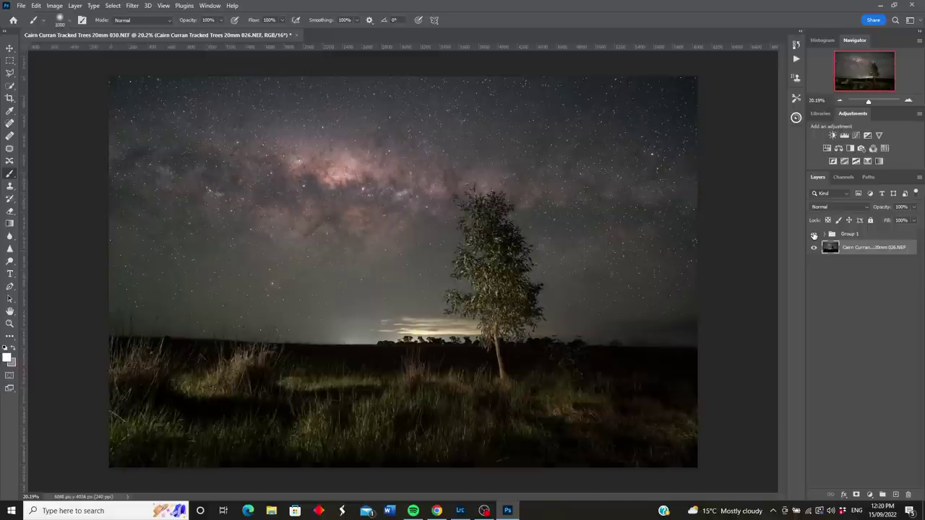
left_click(813, 235)
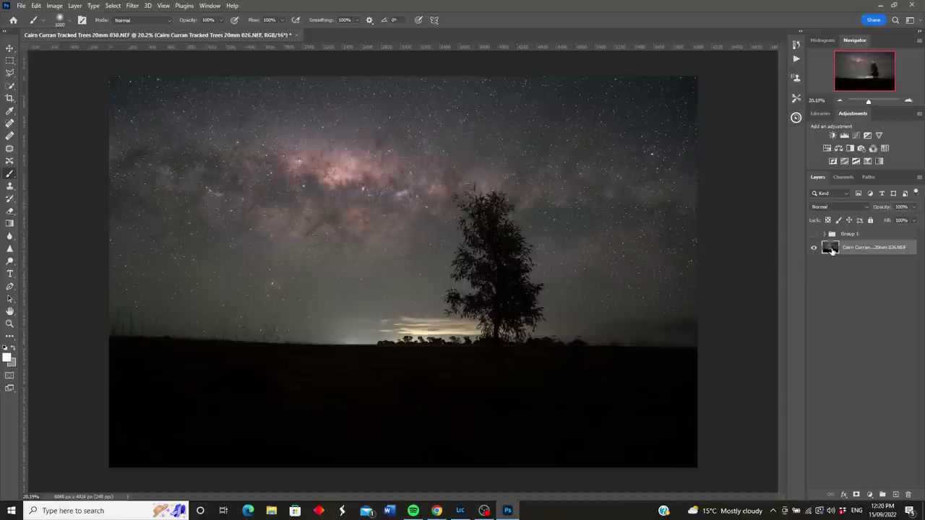
Step: Start Sky Replacement on the base frame and pick a different Milky Way etc sky preset
left_click(35, 6)
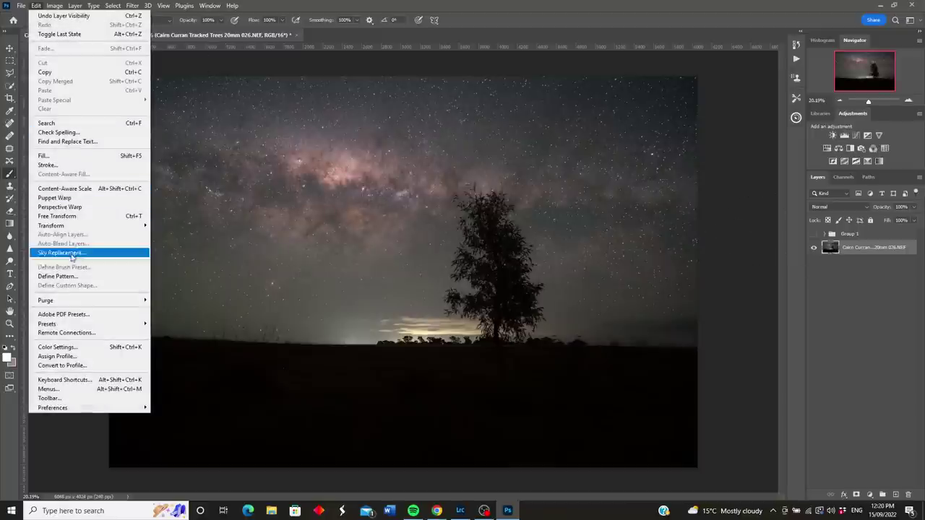
left_click(72, 253)
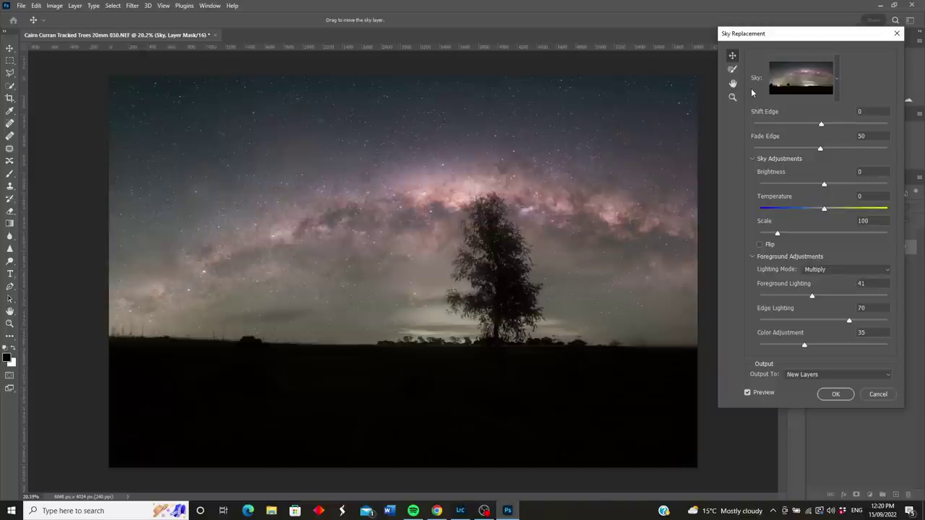
left_click(837, 79)
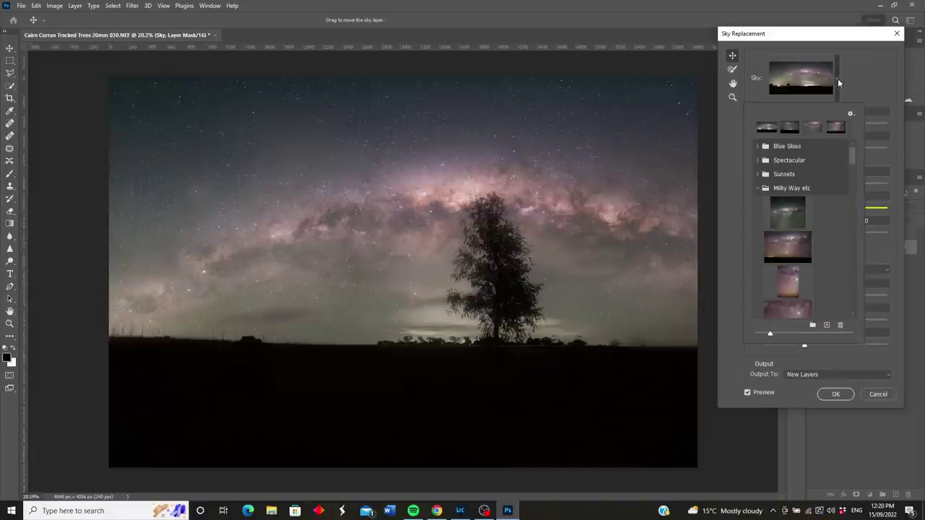
left_click_drag(854, 155, 859, 232)
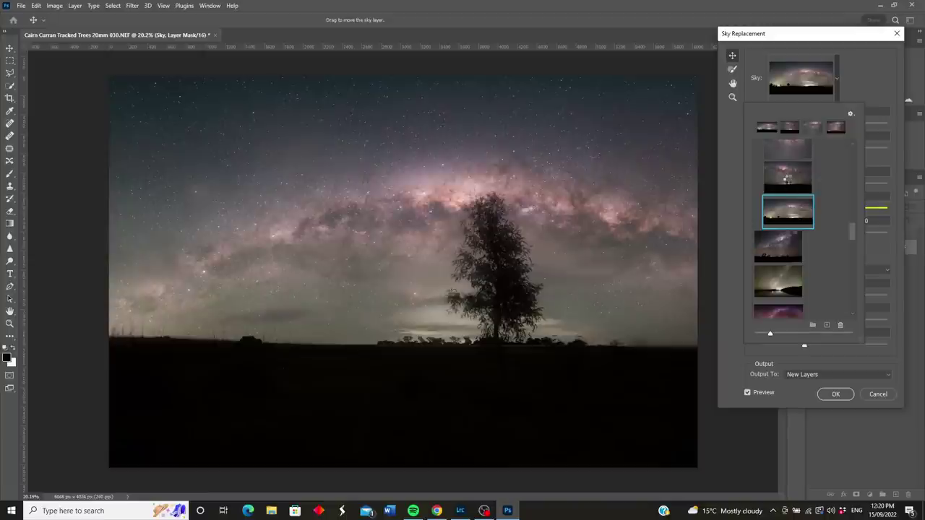
left_click(788, 180)
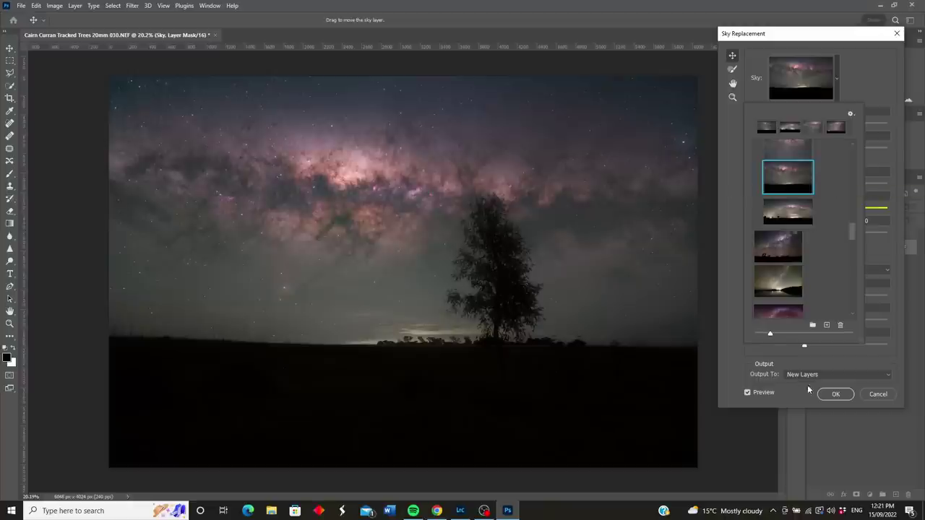
left_click(863, 88)
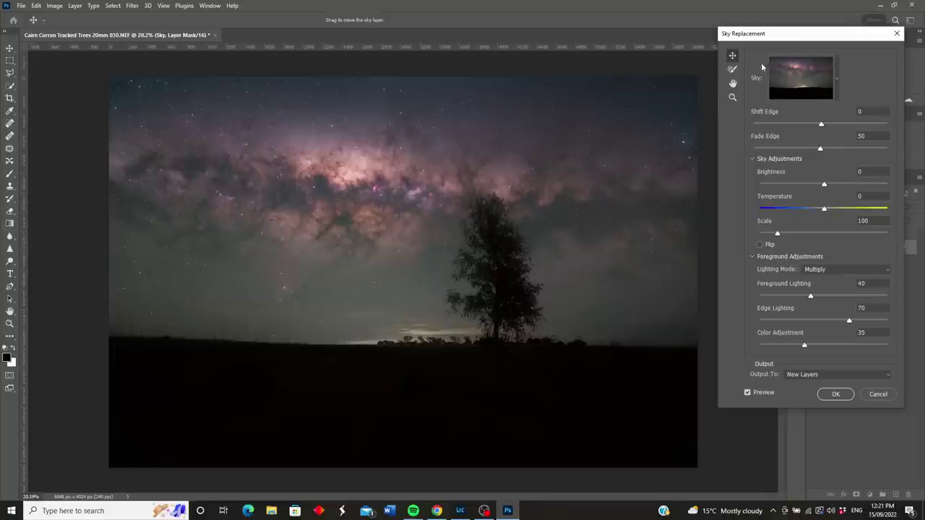
left_click(732, 99)
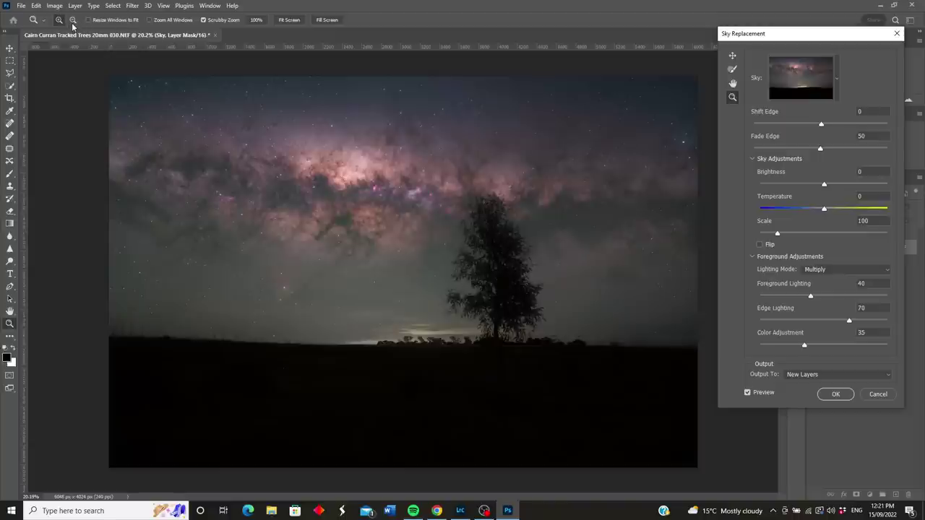
Step: Zoom in to 200% on the tree canopy in the Sky Replacement preview
left_click(502, 343)
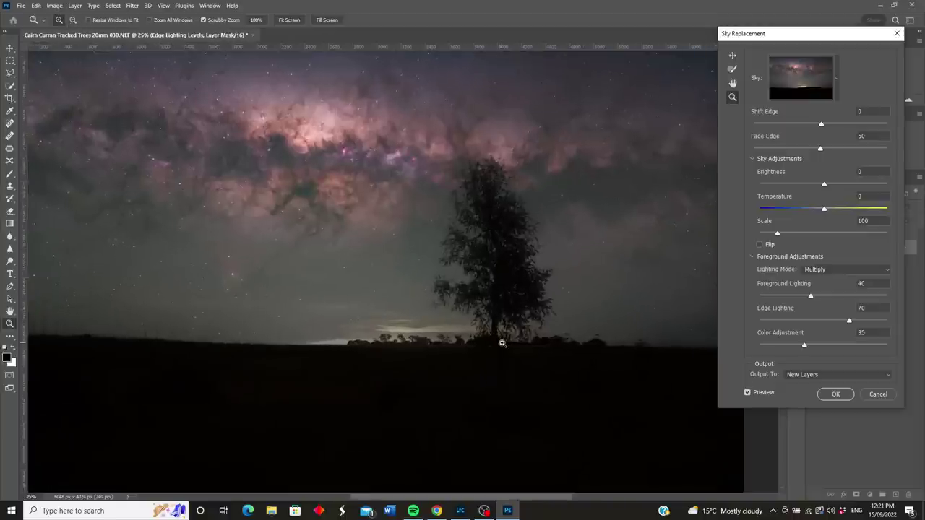
left_click(502, 343)
left_click(502, 343)
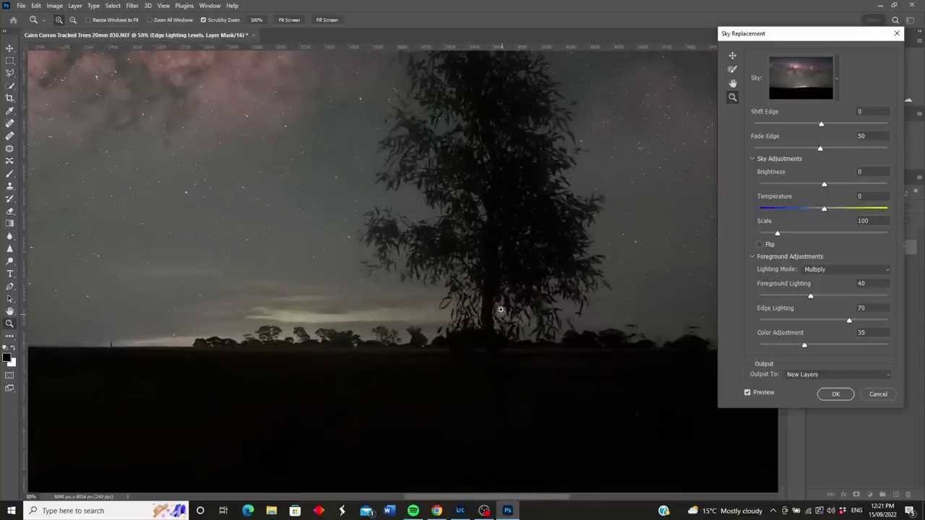
scroll(507, 289, "up", 5)
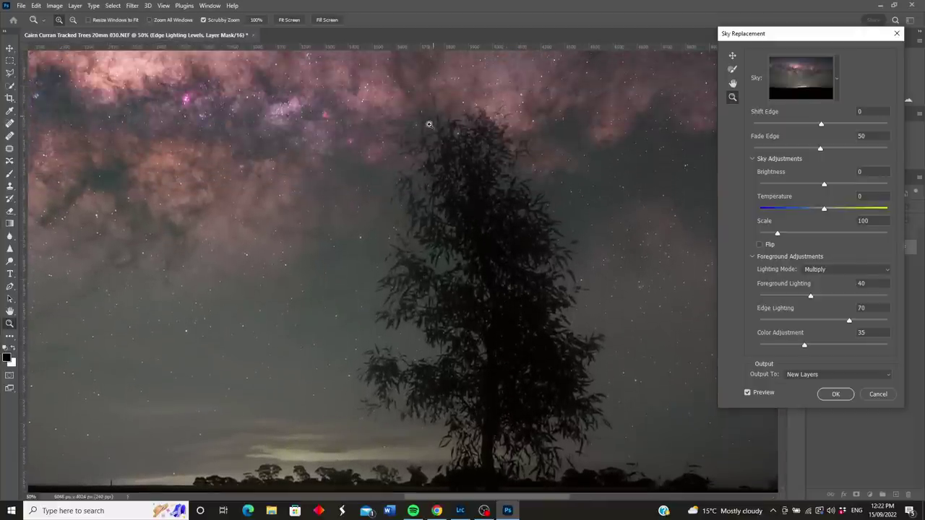
scroll(551, 411, "down", 1)
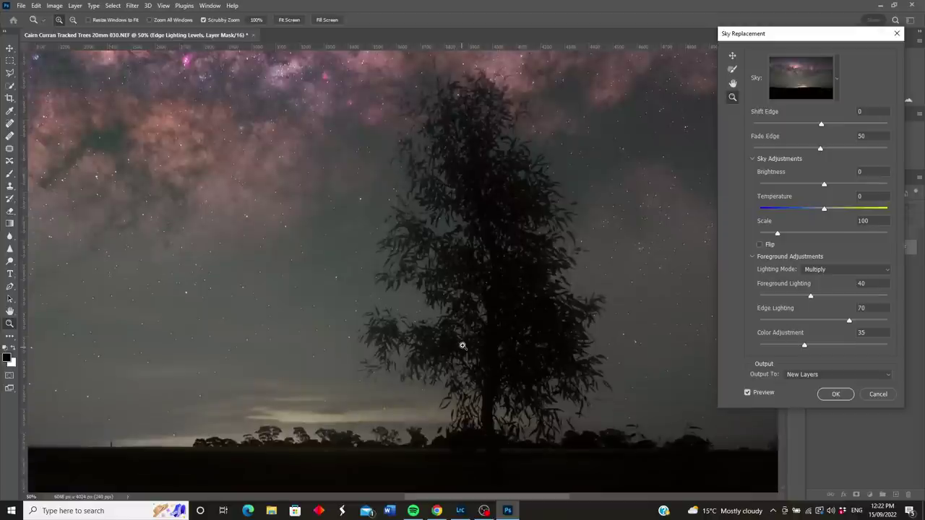
scroll(424, 364, "up", 2)
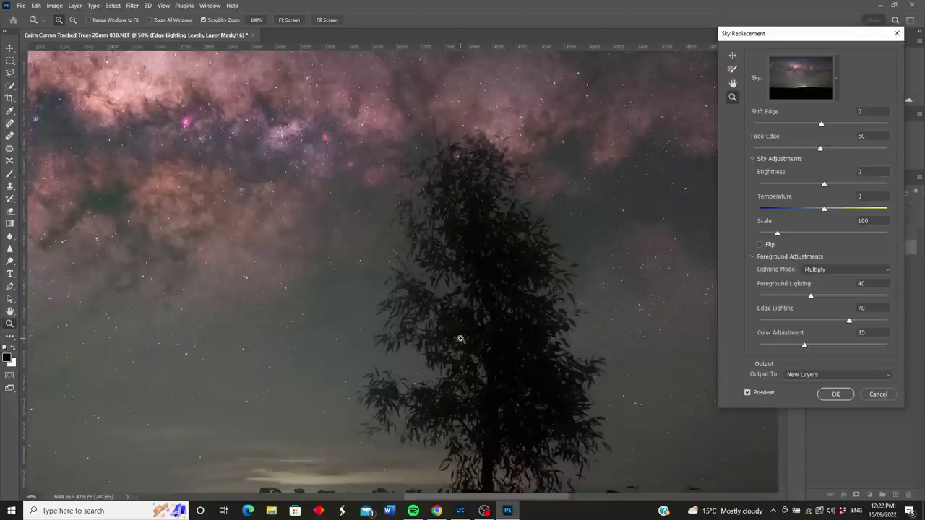
scroll(469, 324, "down", 2)
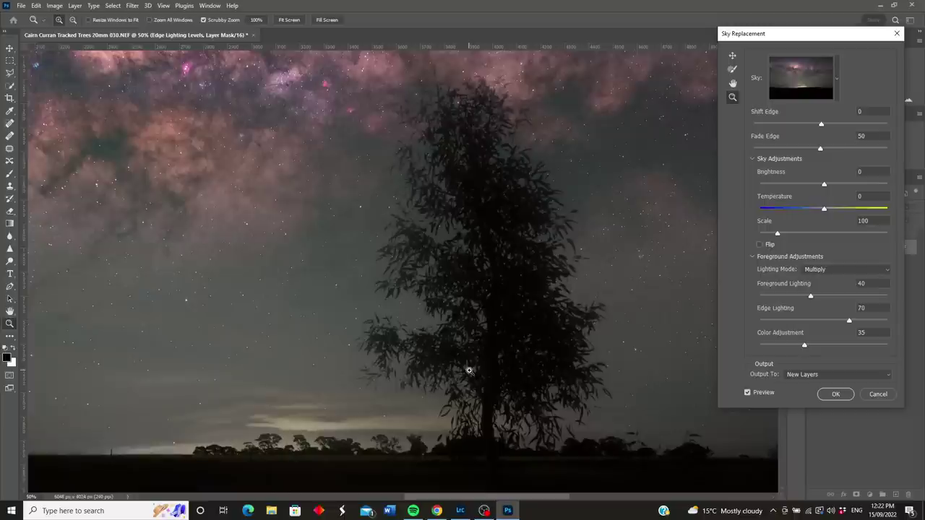
scroll(511, 370, "up", 1)
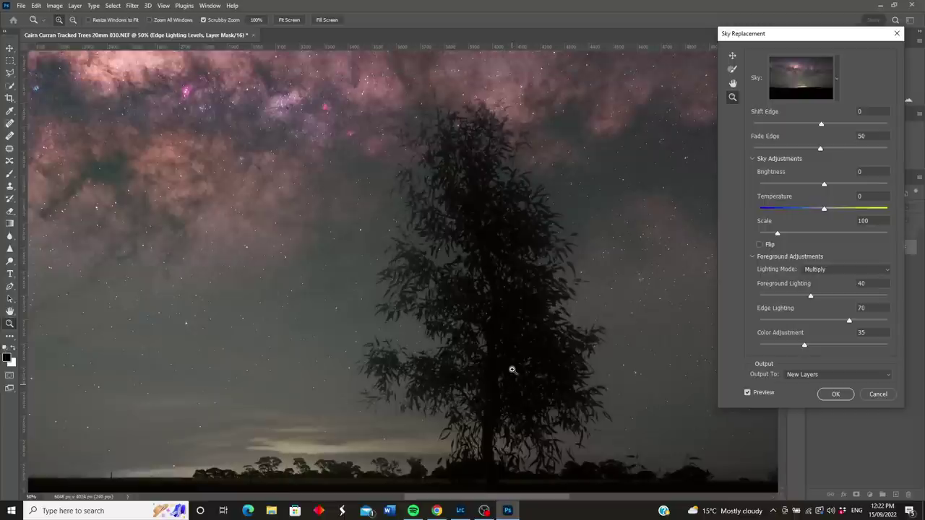
scroll(496, 330, "up", 3)
left_click_drag(451, 181, 450, 181)
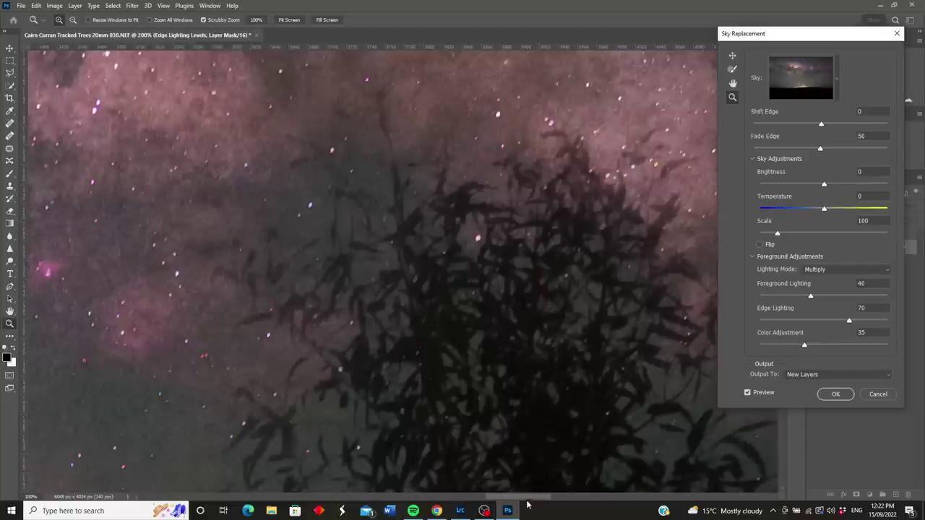
Step: Raise Fade Edge to 100 and set Shift Edge to -8
left_click_drag(535, 499, 546, 500)
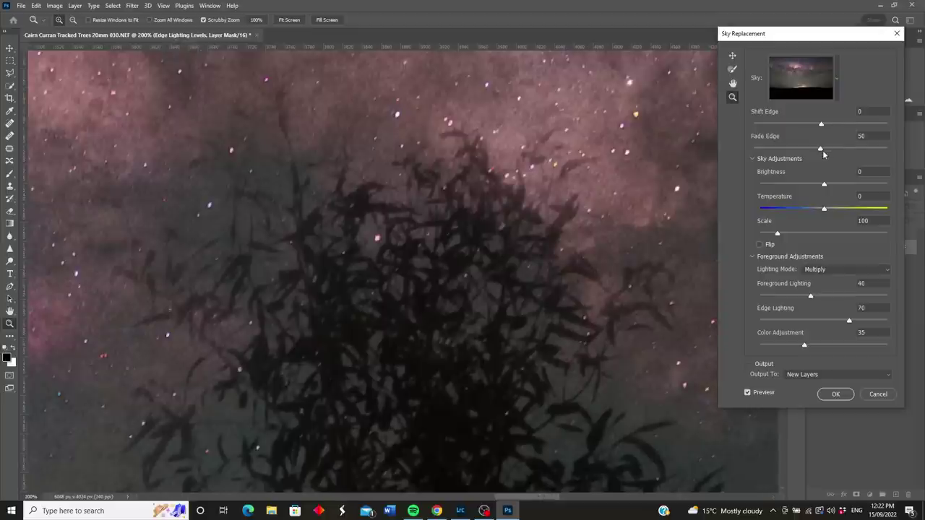
left_click_drag(821, 150, 840, 155)
left_click_drag(821, 124, 796, 127)
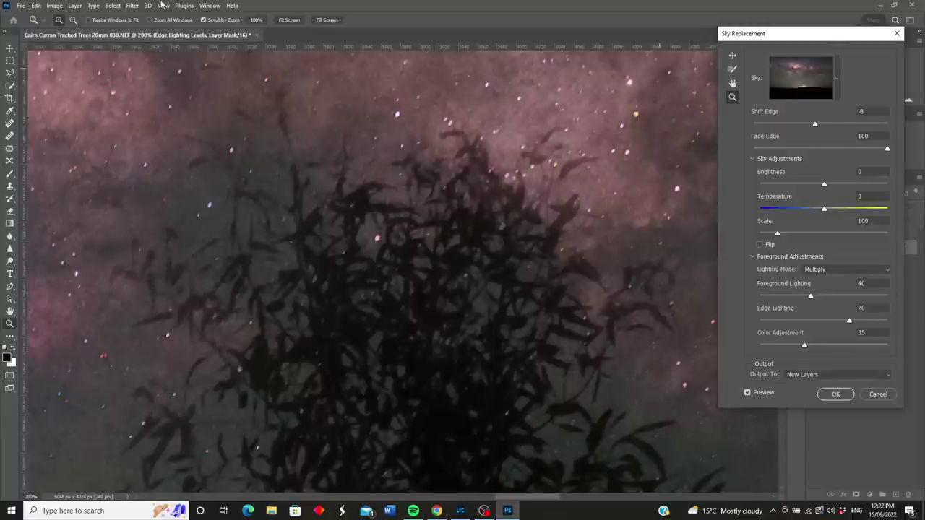
Step: Fit the image on screen, then test Shift Edge and return it to 0
left_click(290, 20)
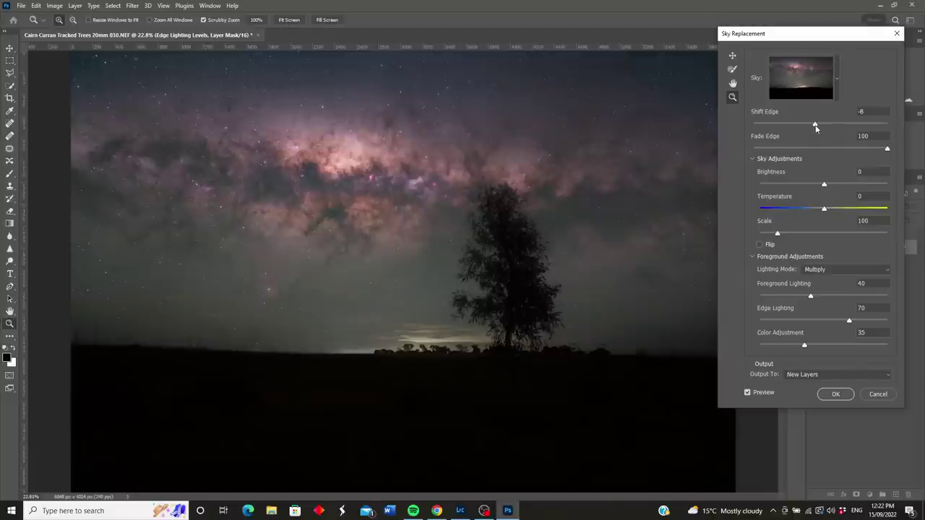
left_click_drag(815, 126, 860, 126)
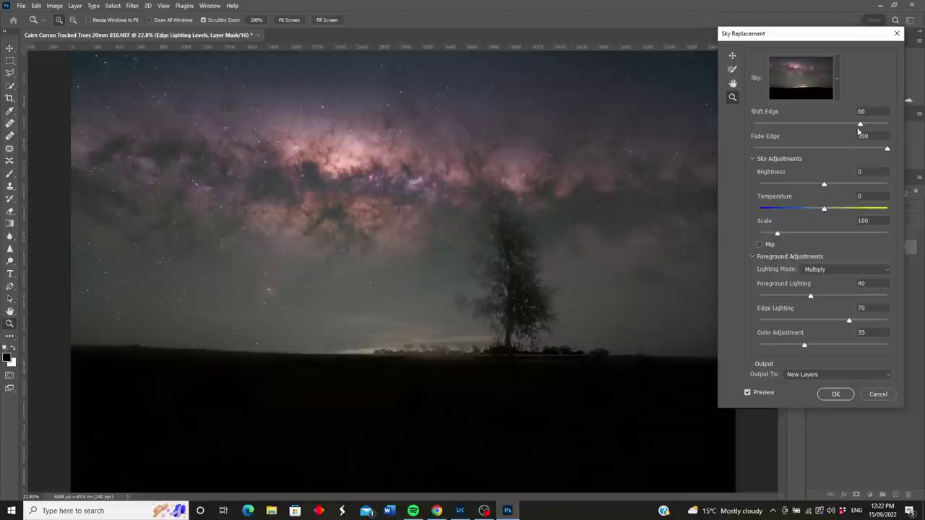
left_click_drag(860, 126, 821, 127)
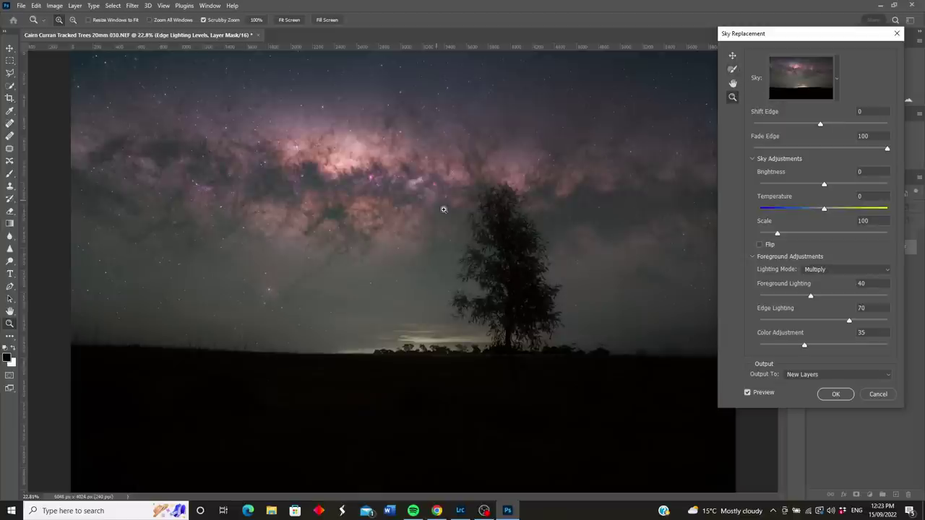
Step: At 200% on the treetop, paint out sky through the branches with a size-10 subtracting Sky Brush
left_click(493, 186)
left_click_drag(492, 186, 493, 186)
left_click(492, 187)
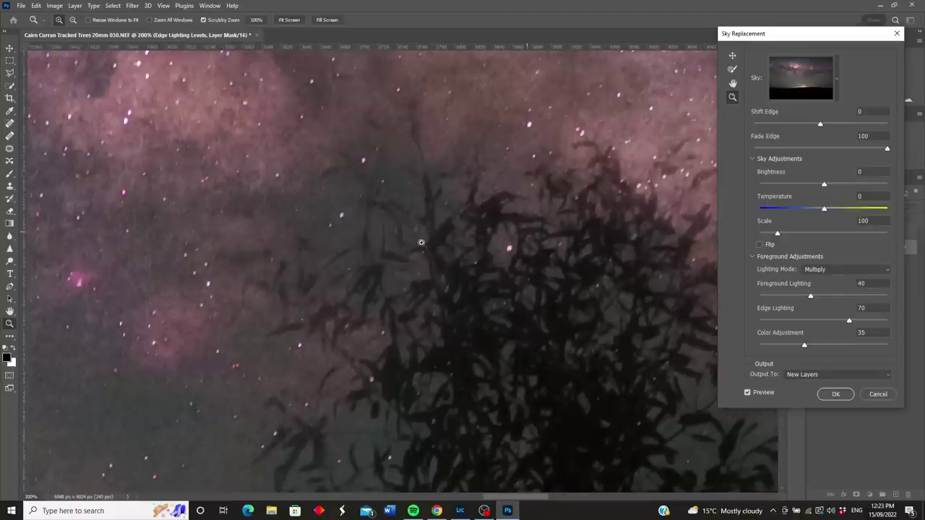
left_click(734, 70)
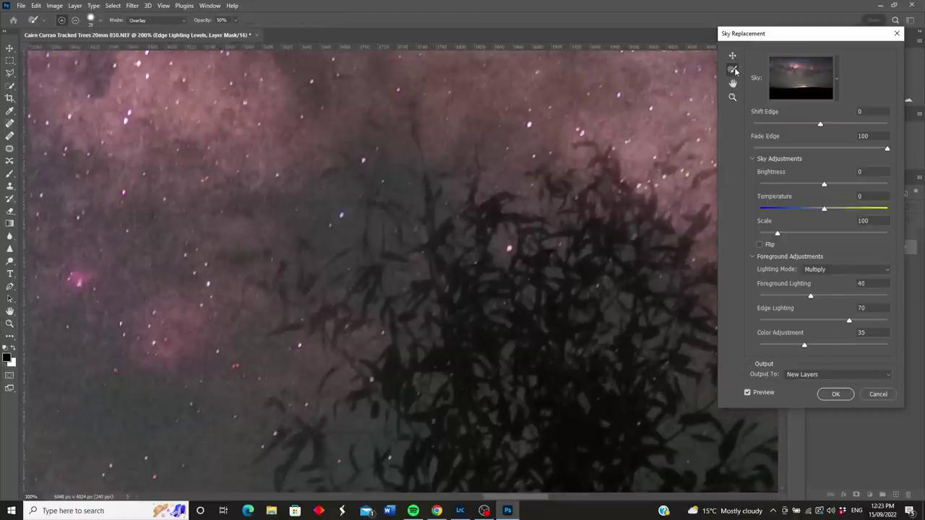
left_click(76, 21)
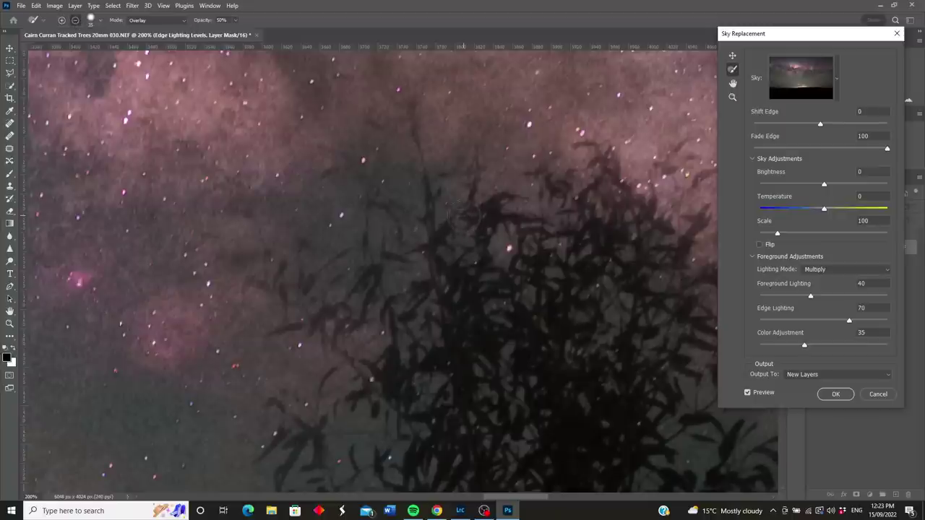
key("bracketleft")
key("bracketleft")
key("bracketleft")
key("bracketleft")
key("bracketleft")
mouse_move(495, 203)
left_mouse_down()
mouse_move(480, 211)
mouse_move(479, 249)
left_mouse_up()
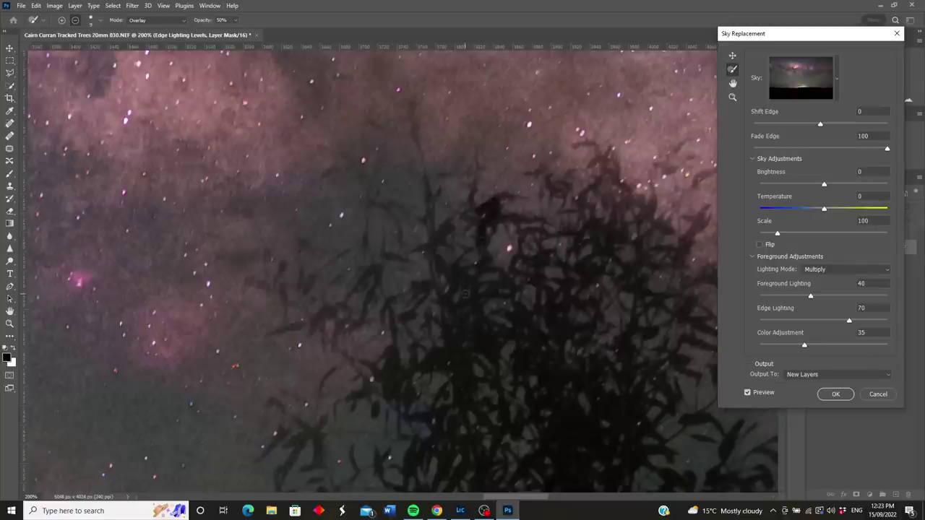
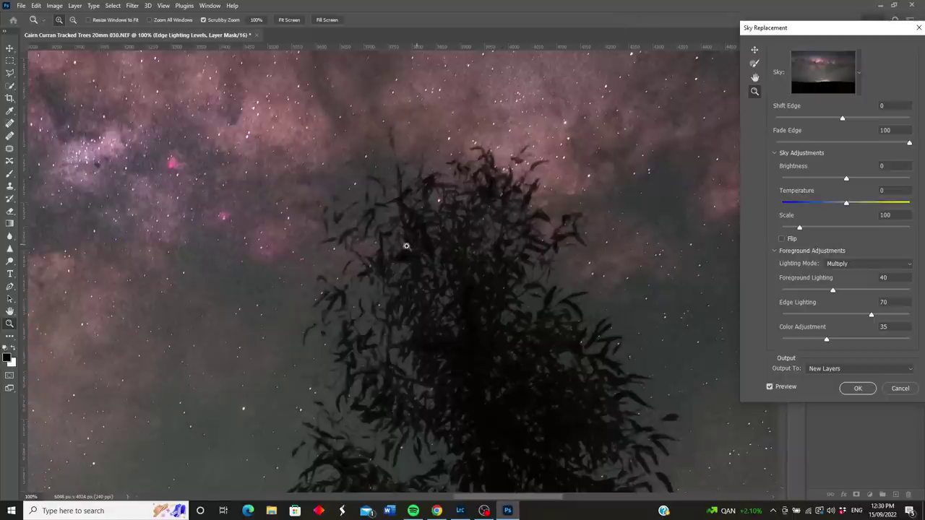
Step: Scroll through the 100% view to inspect the new sky around the tree's leaves
scroll(477, 275, "down", 5)
scroll(480, 275, "down", 5)
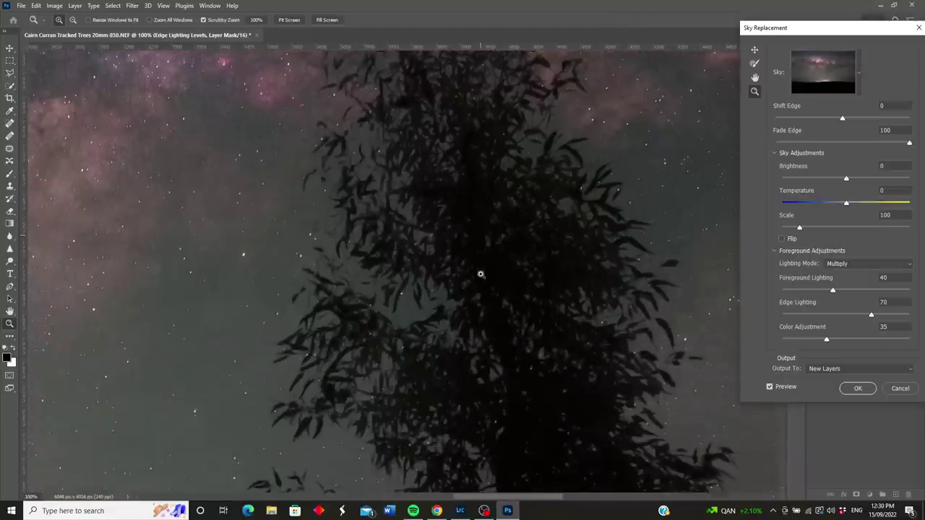
scroll(483, 272, "down", 1)
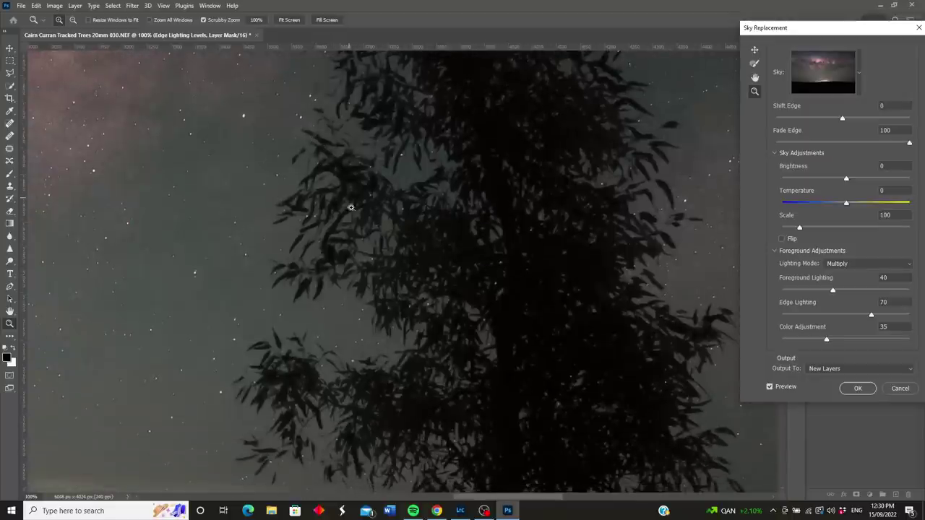
scroll(520, 257, "down", 3)
scroll(517, 262, "down", 3)
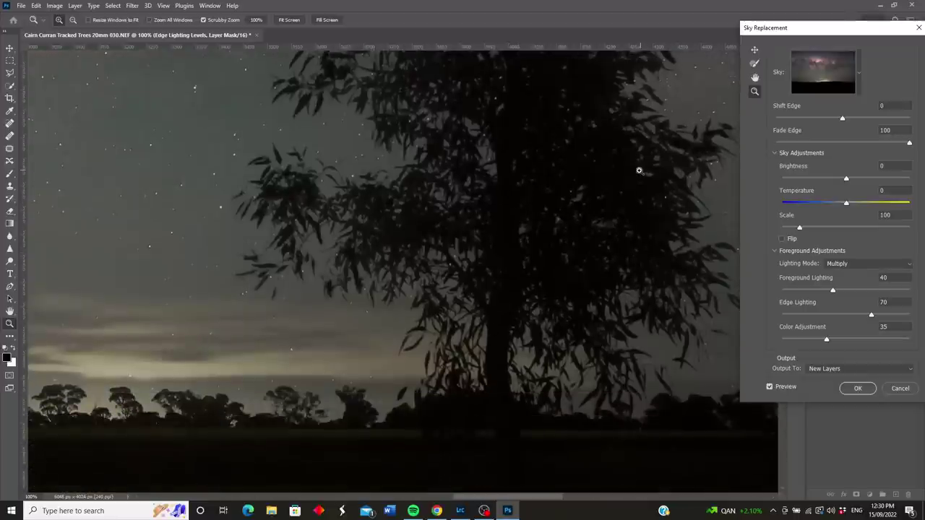
scroll(579, 155, "up", 5)
scroll(579, 154, "up", 3)
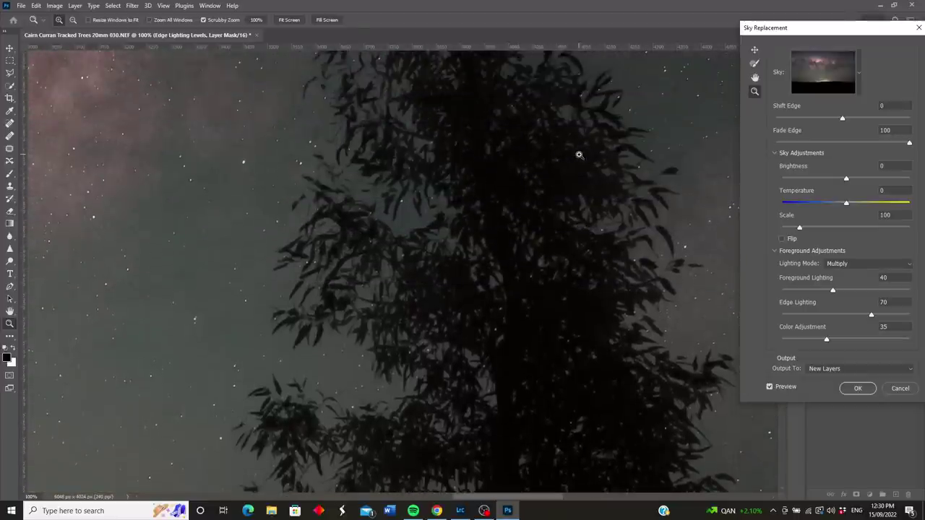
Step: Fit the image to the window and apply the Milky Way sky replacement
left_click(288, 20)
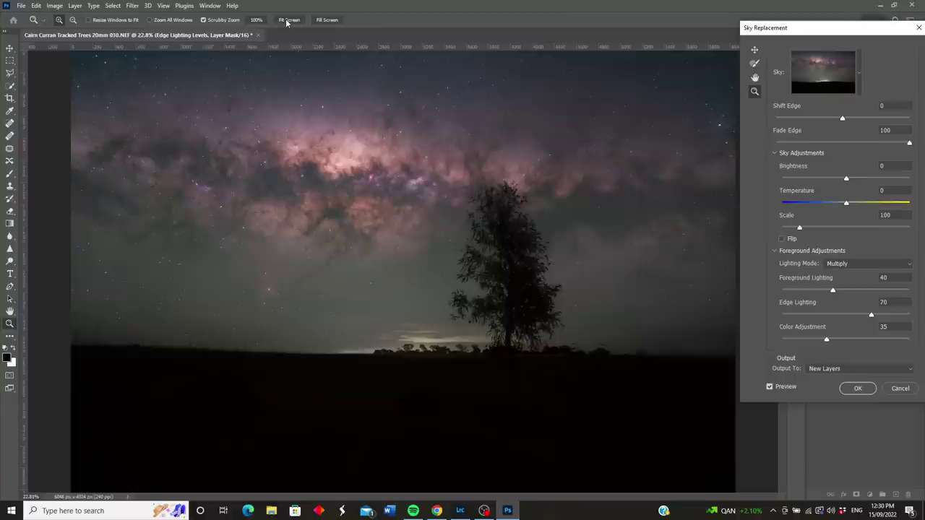
left_click_drag(821, 33, 820, 30)
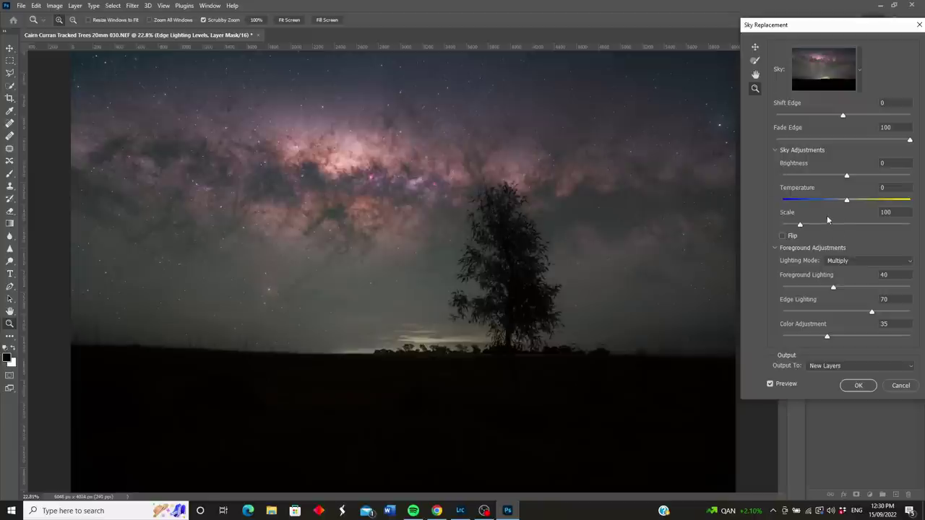
left_click(860, 387)
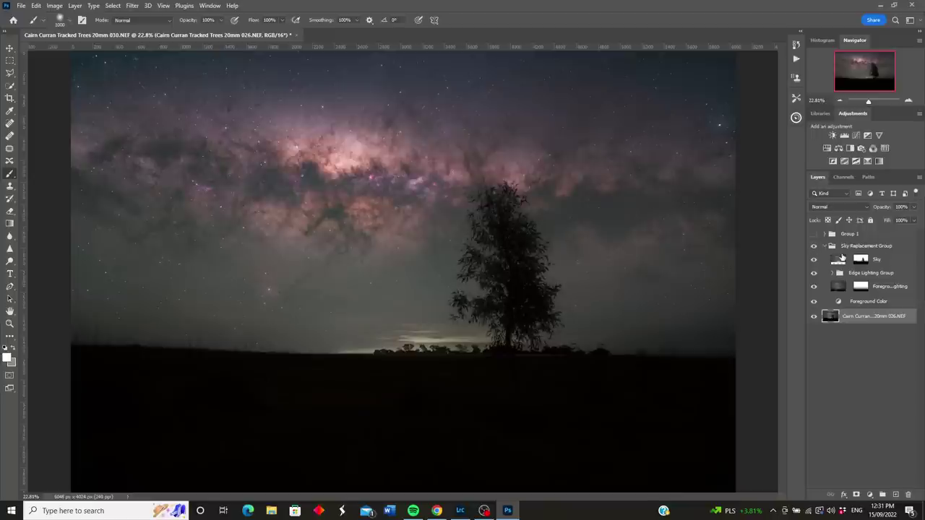
Step: Compare the Foreground Lighting layer on and off, leaving it switched off
left_click(814, 287)
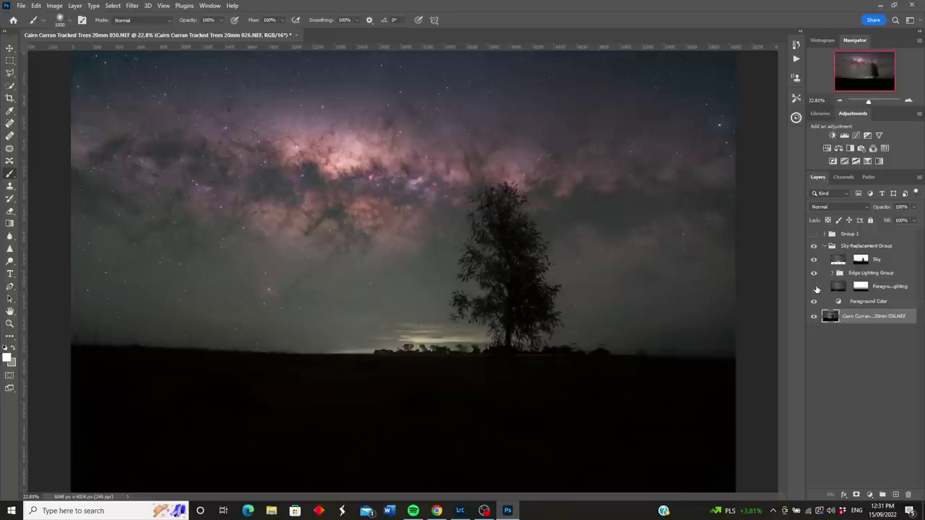
left_click(814, 286)
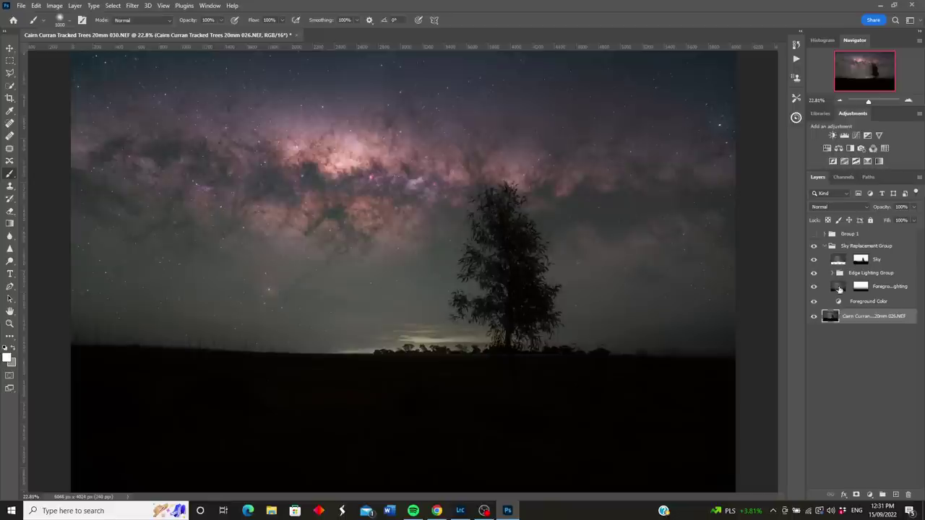
left_click(812, 287)
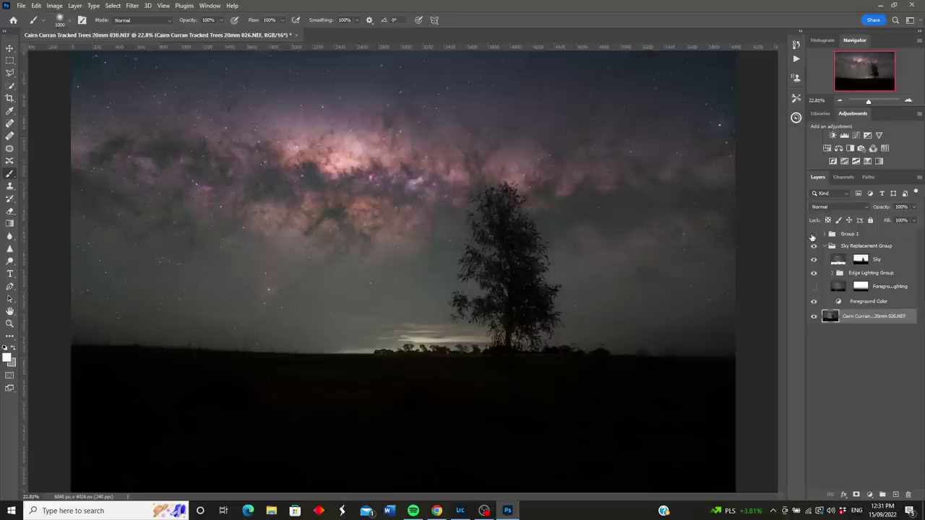
Step: Preview Group 1's lit grass and tree, expanding and collapsing it, then hide it
left_click(812, 235)
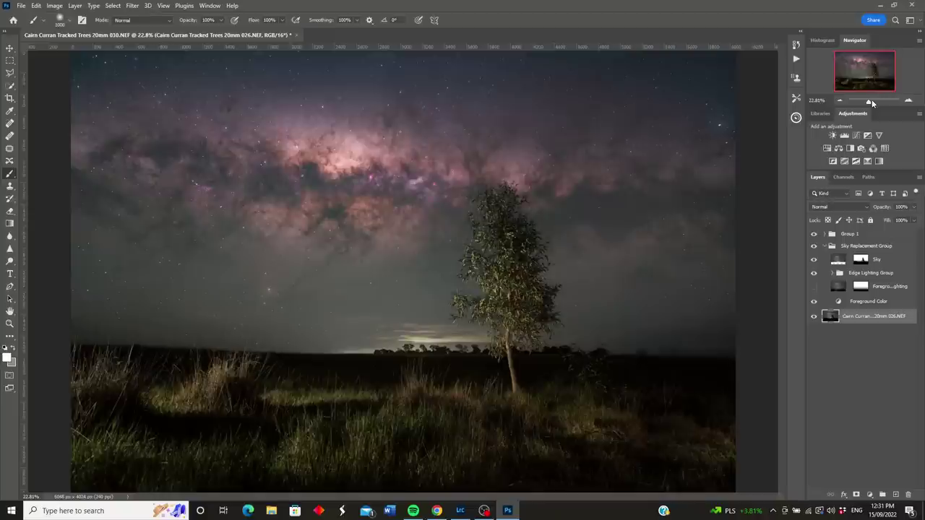
left_click(824, 234)
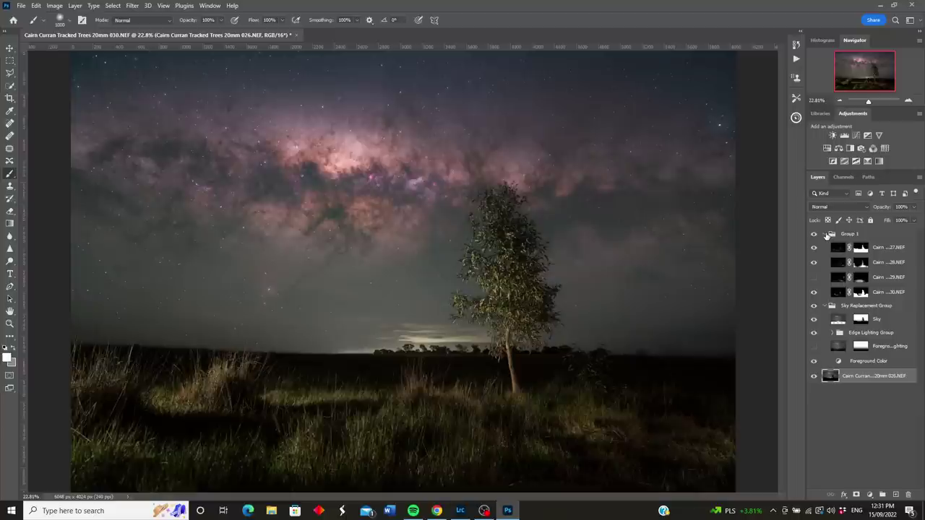
left_click(825, 234)
left_click(813, 235)
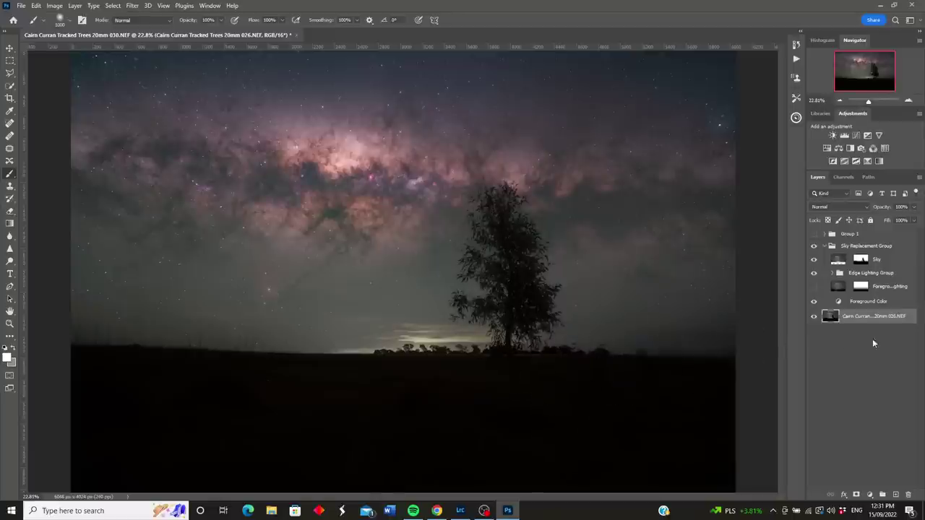
Step: Toggle the Sky Replacement Group to compare original and Milky Way skies, then show Group 1
left_click(814, 246)
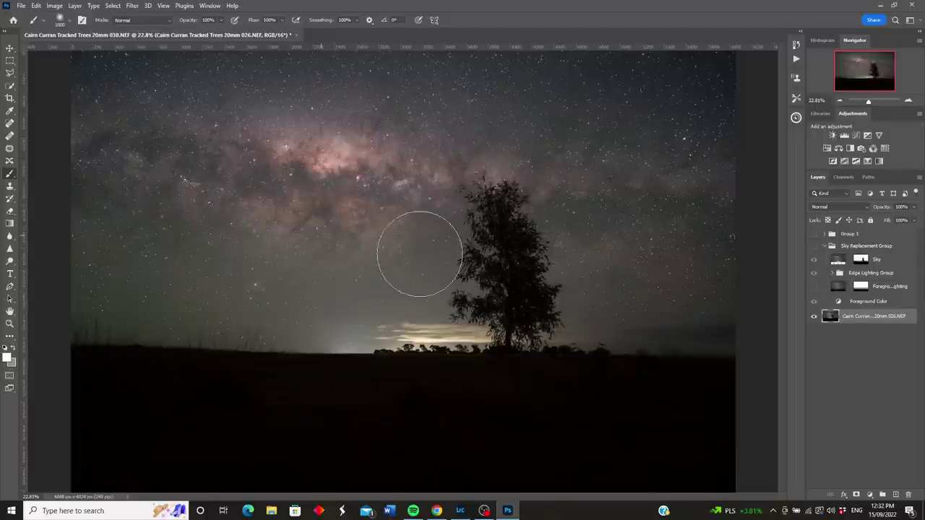
left_click(814, 247)
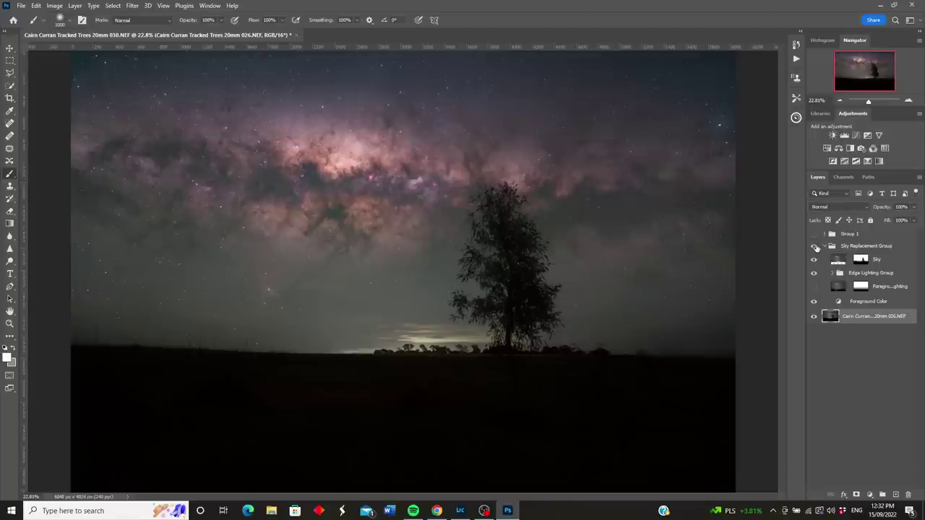
left_click(814, 246)
left_click(815, 247)
left_click(814, 246)
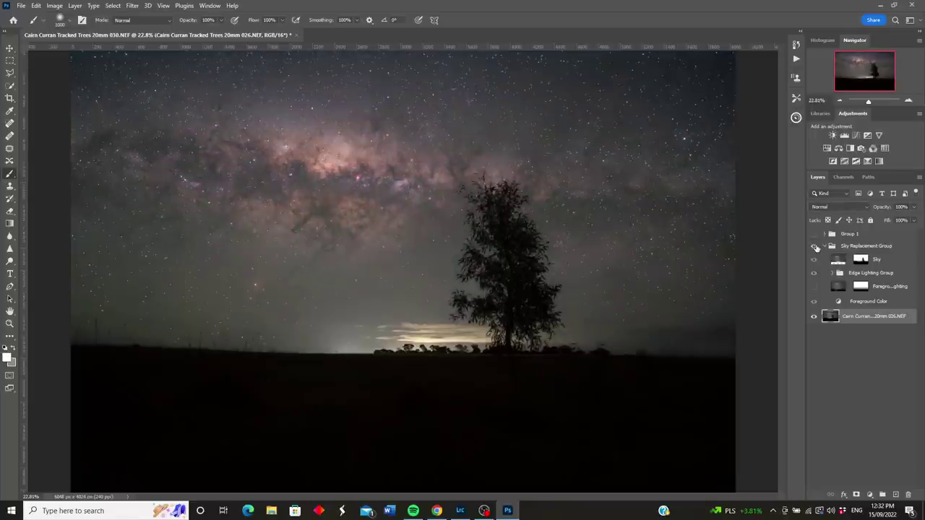
left_click(815, 246)
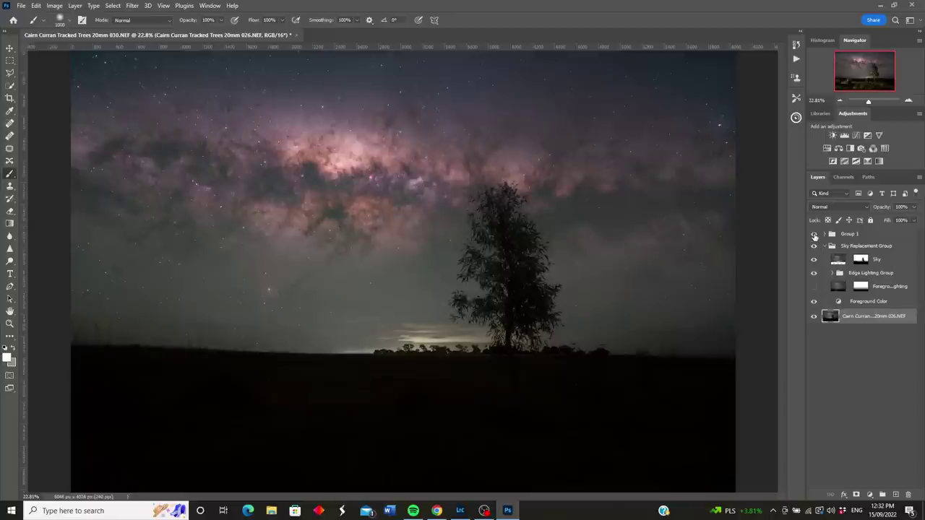
left_click(813, 235)
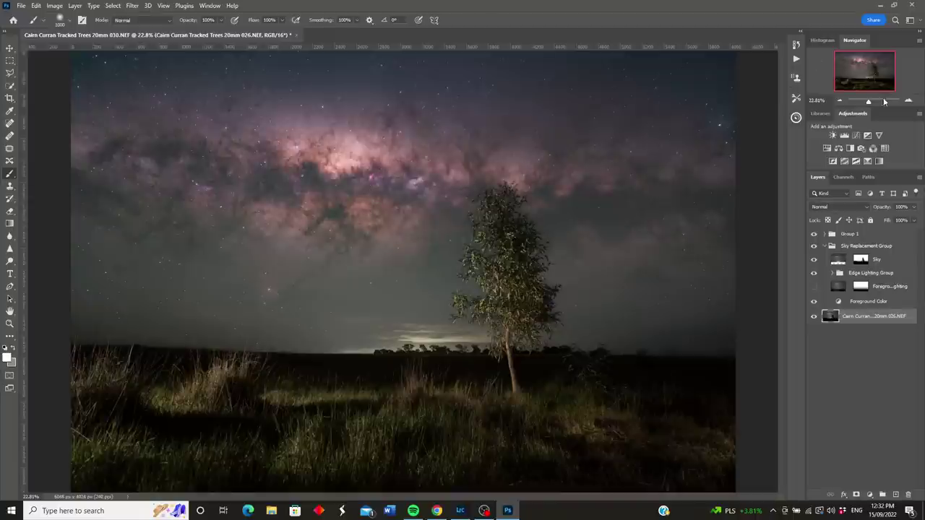
left_click_drag(869, 103, 862, 70)
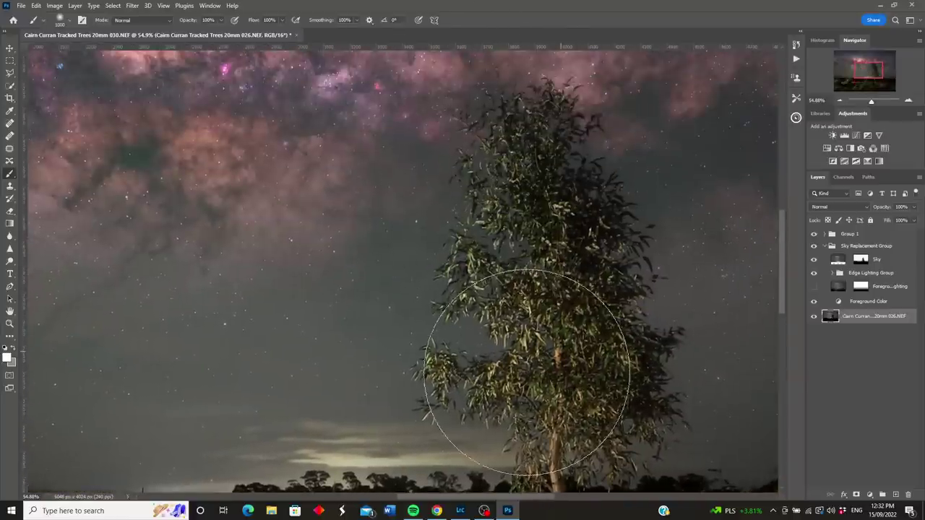
mouse_move(867, 70)
left_mouse_down()
mouse_move(880, 78)
mouse_move(850, 76)
mouse_move(843, 84)
mouse_move(867, 68)
mouse_move(858, 63)
left_mouse_up()
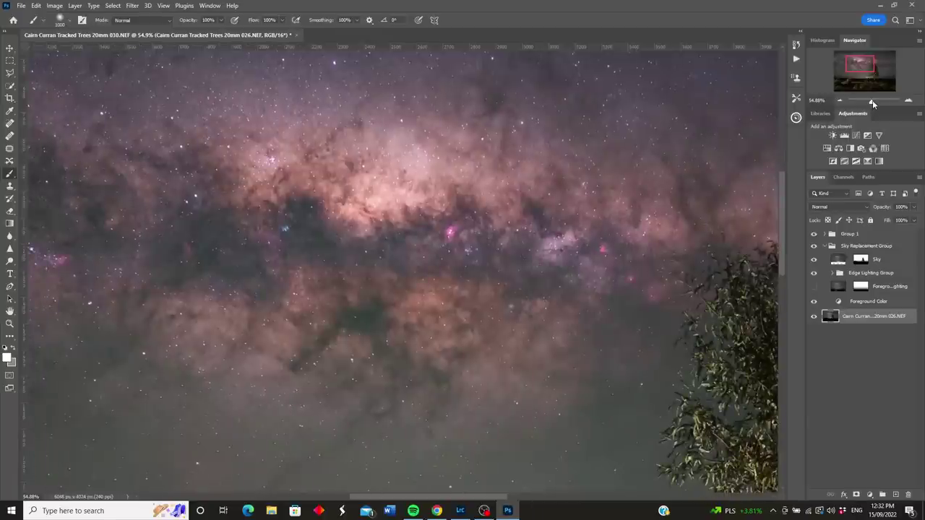
left_click_drag(872, 100, 869, 104)
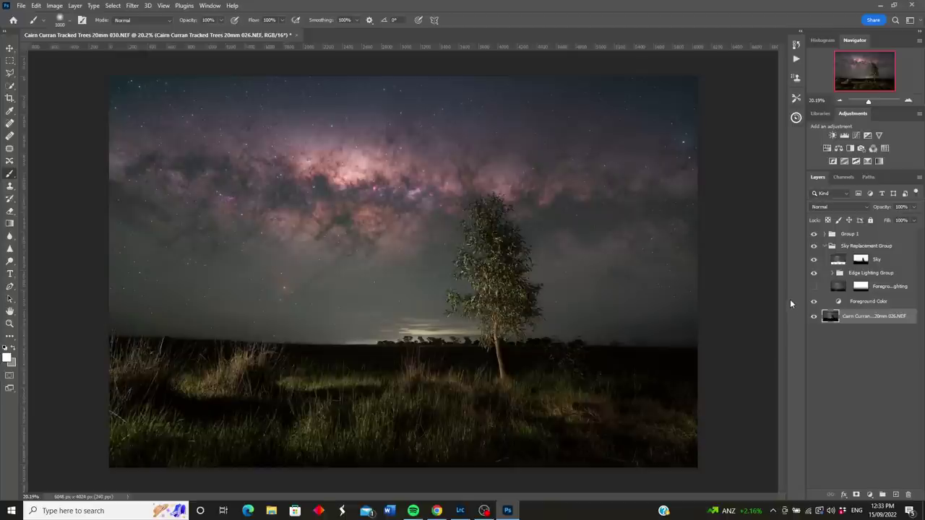
Step: Add a Curves adjustment above the Sky layer, pull the curve down to darken, and compare
left_click(837, 261)
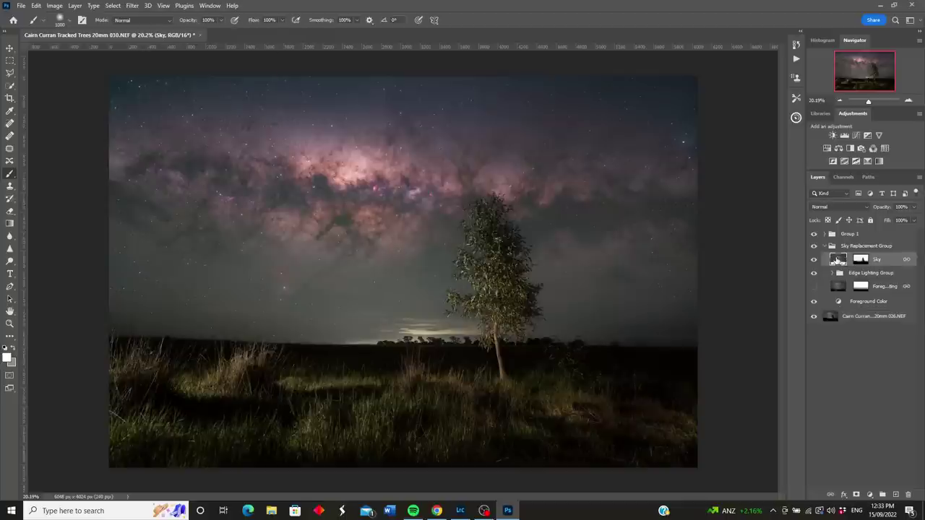
left_click(870, 495)
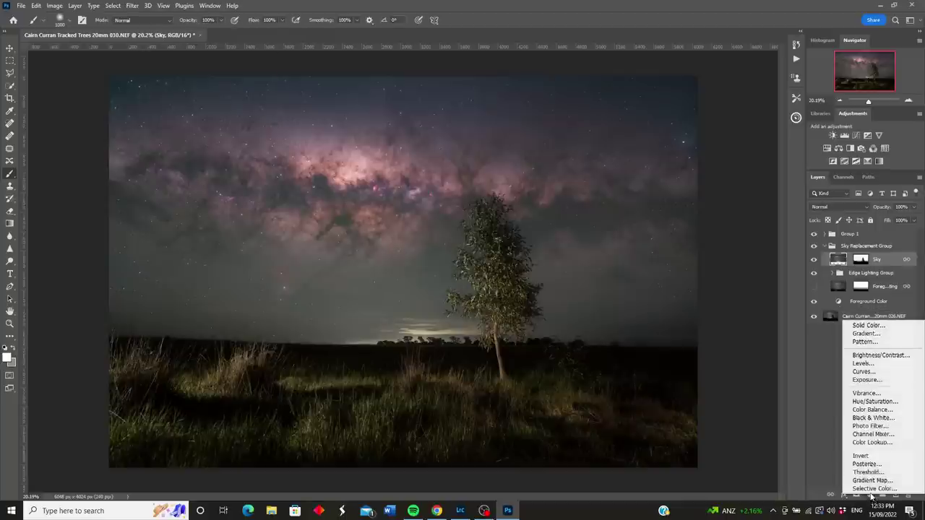
left_click(861, 376)
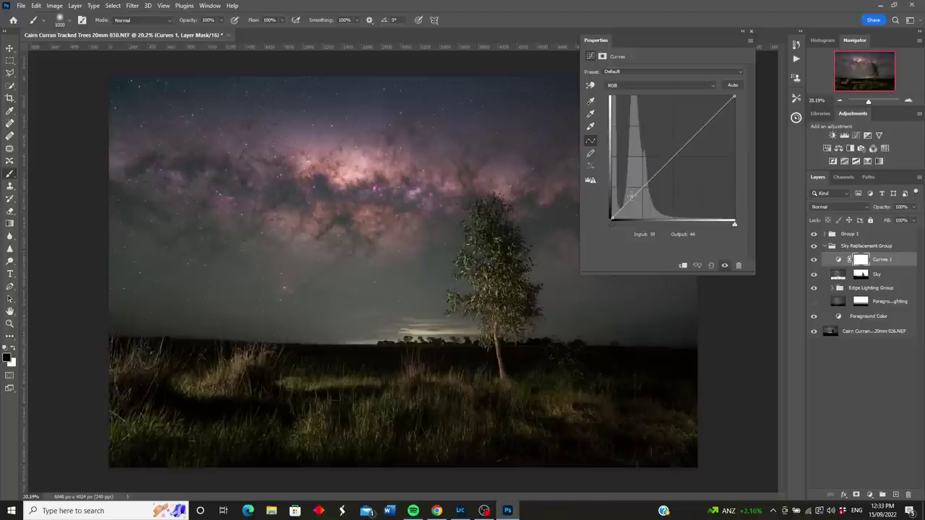
left_click_drag(631, 195, 653, 177)
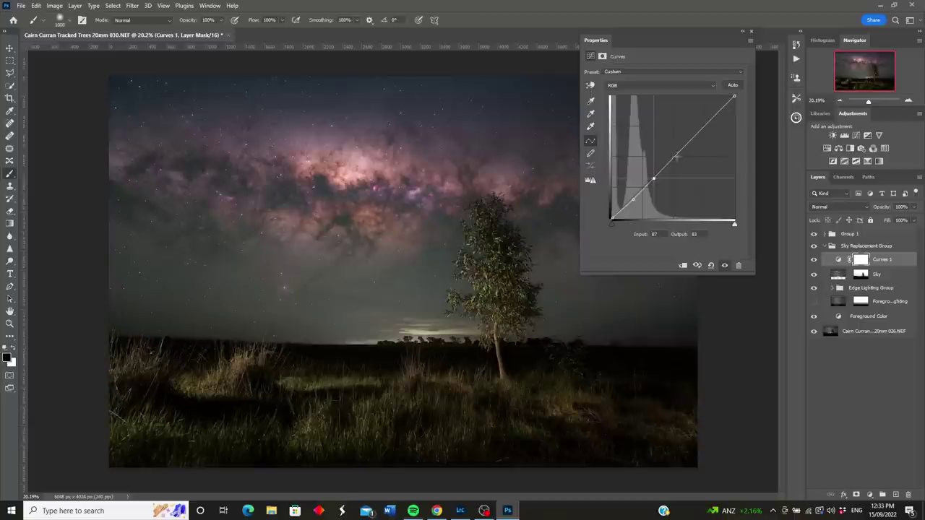
left_click(751, 32)
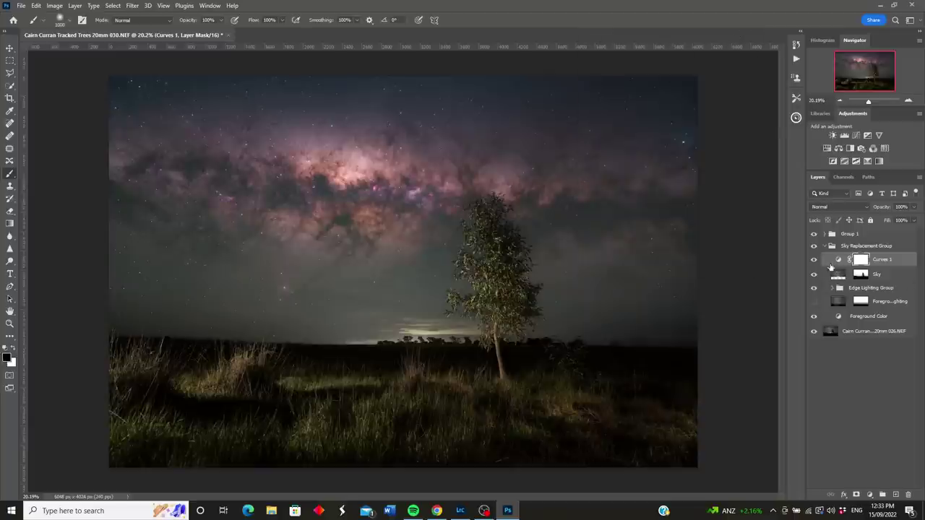
left_click(814, 260)
left_click(814, 260)
left_click(815, 260)
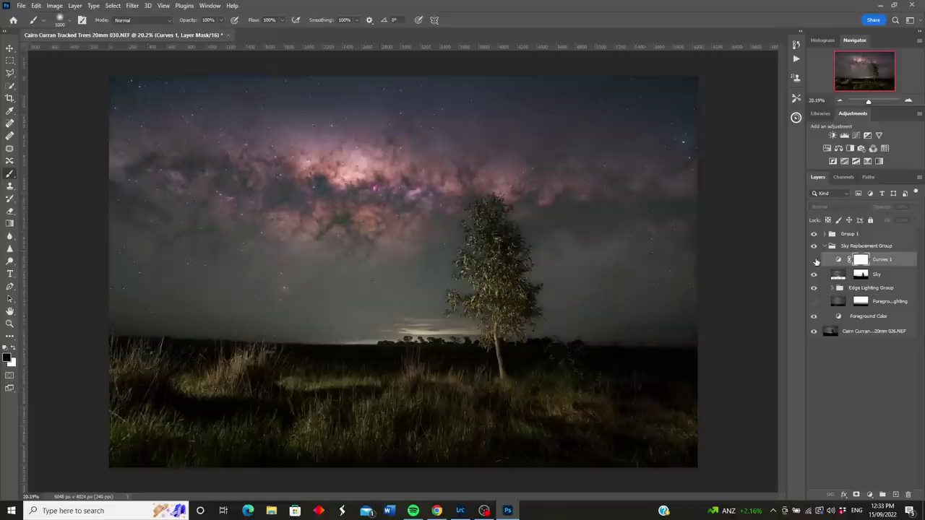
left_click(814, 260)
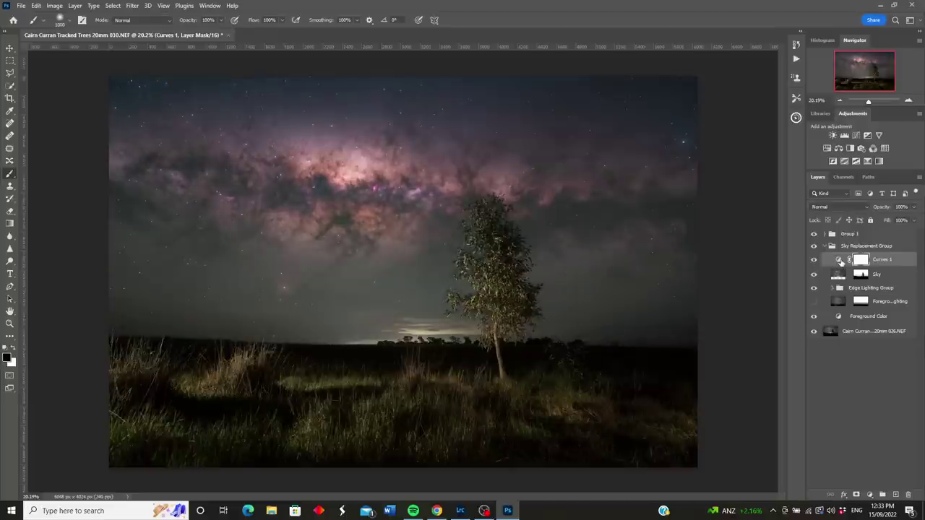
Step: Clip Curves 1 to the Sky layer and compare the result on and off
double_click(839, 261)
left_click(683, 266)
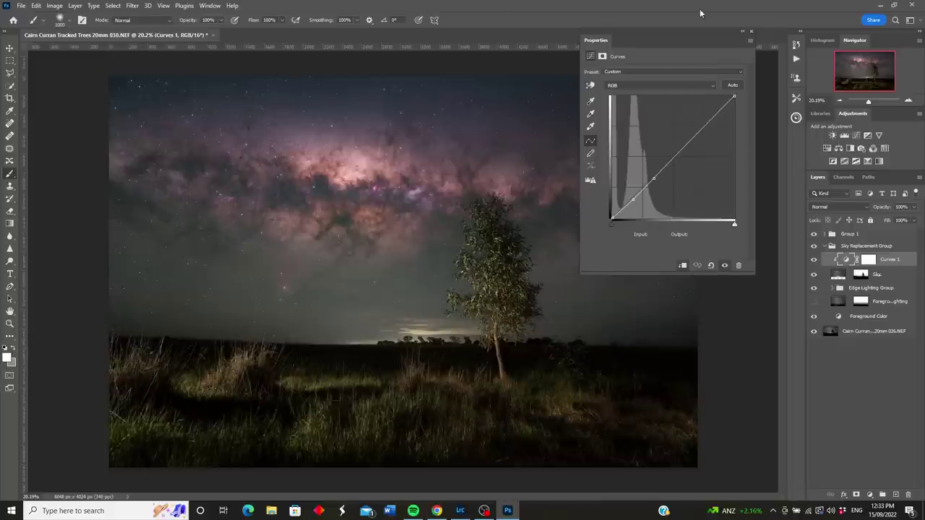
left_click(752, 33)
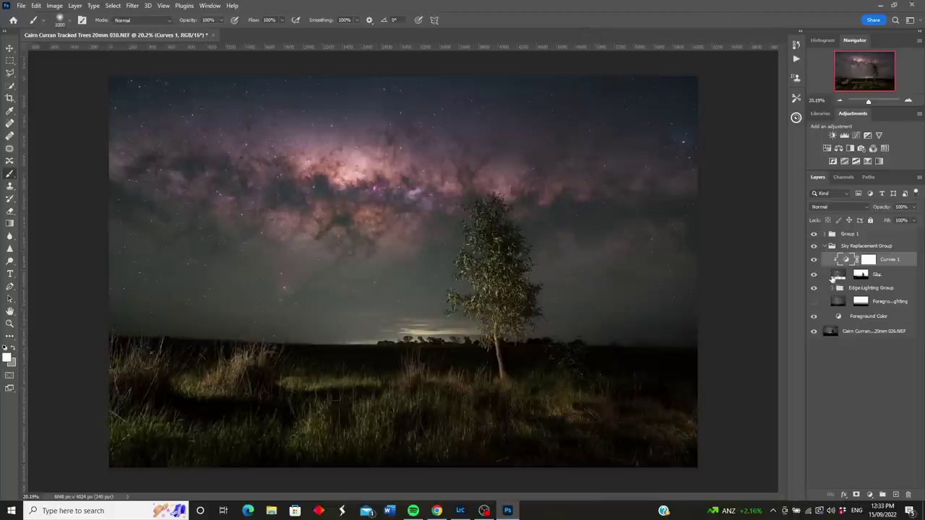
left_click(814, 261)
left_click(814, 261)
left_click(815, 261)
Step: Flatten the image, discarding hidden layers, then close the document and save the changes
left_click(75, 6)
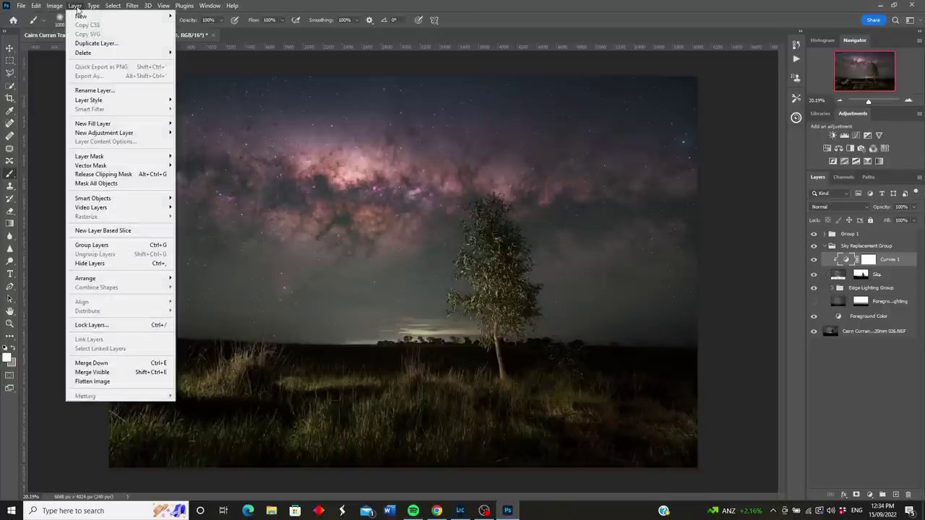
left_click(112, 382)
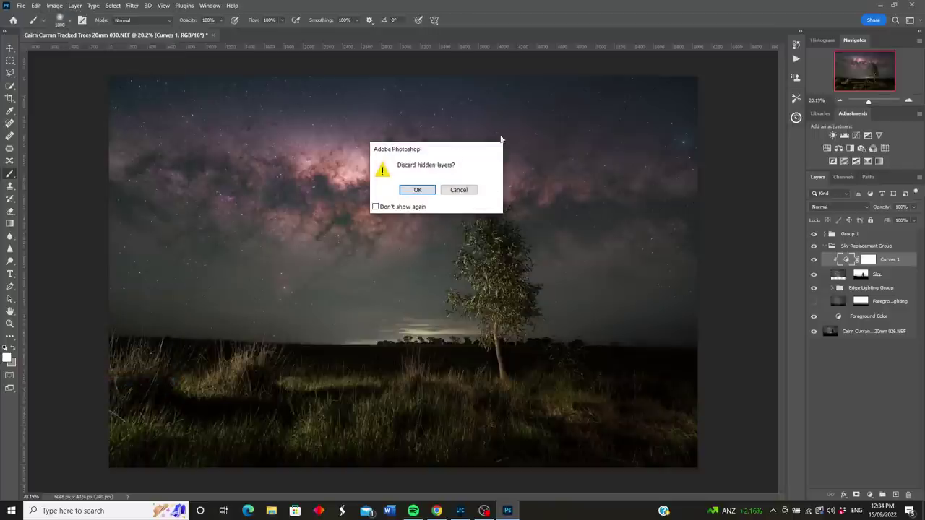
left_click(429, 186)
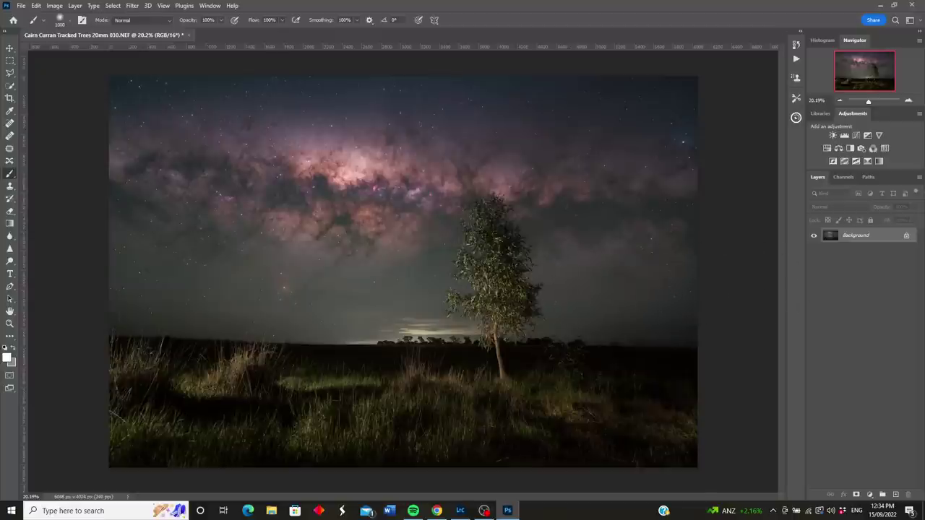
left_click(915, 5)
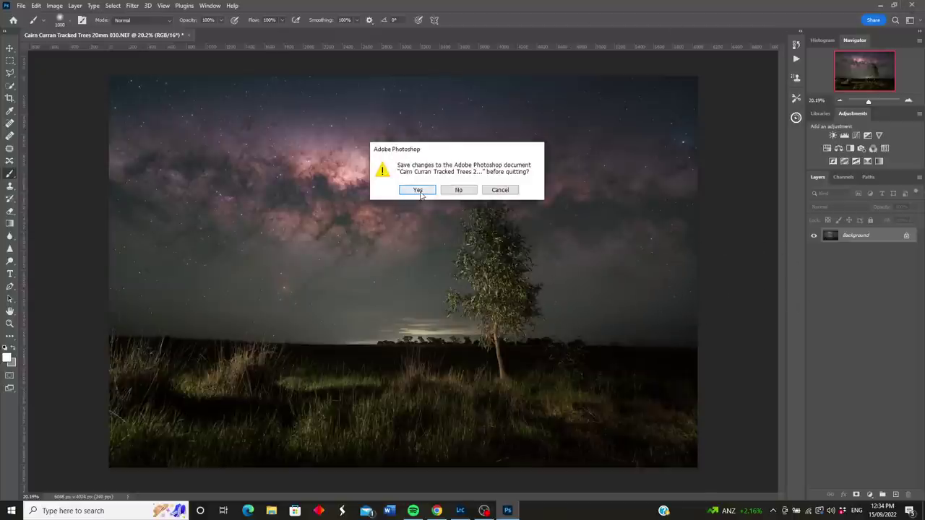
left_click(417, 190)
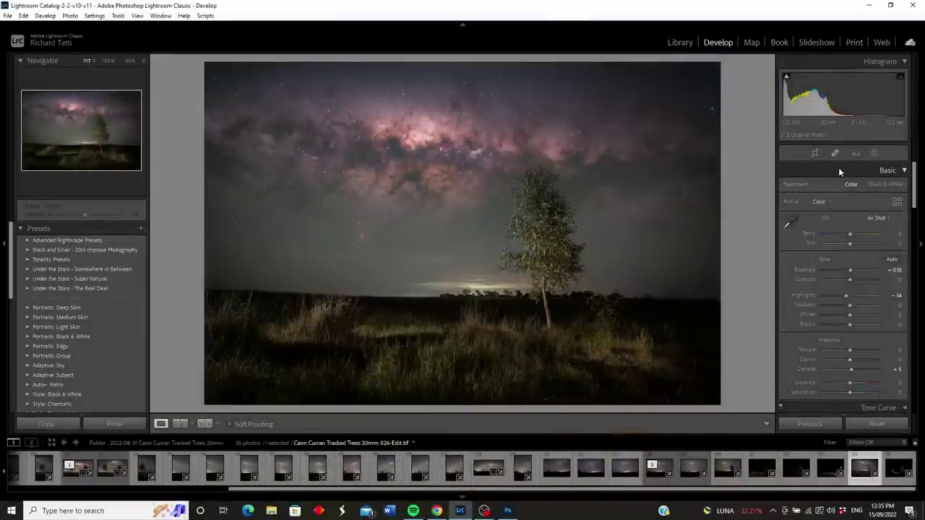
Step: Drag Mask 1's Radial Gradient 1 edge slightly outward, then finish masking
left_click(874, 154)
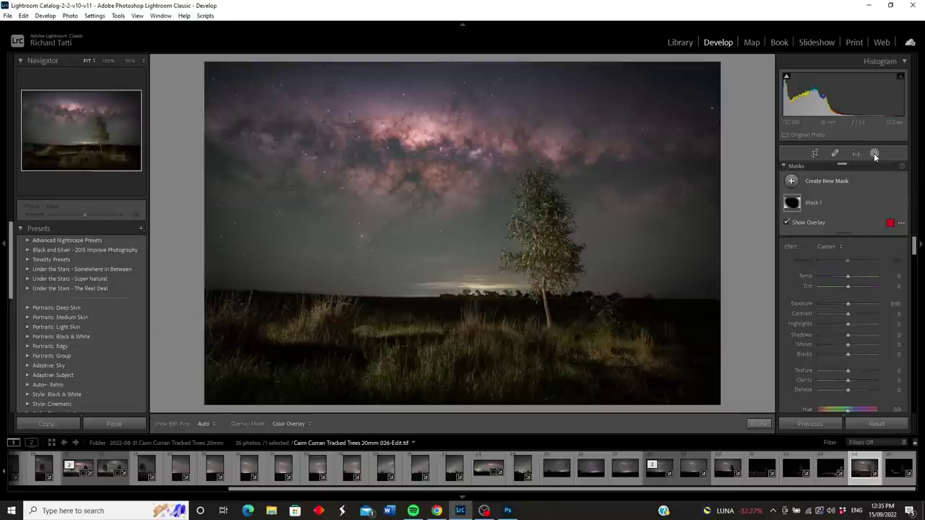
mouse_move(799, 202)
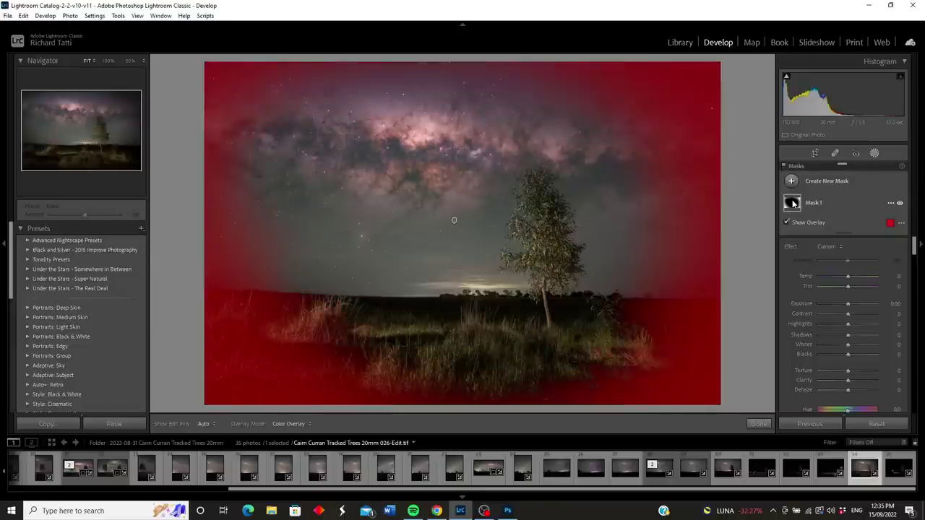
left_click(793, 203)
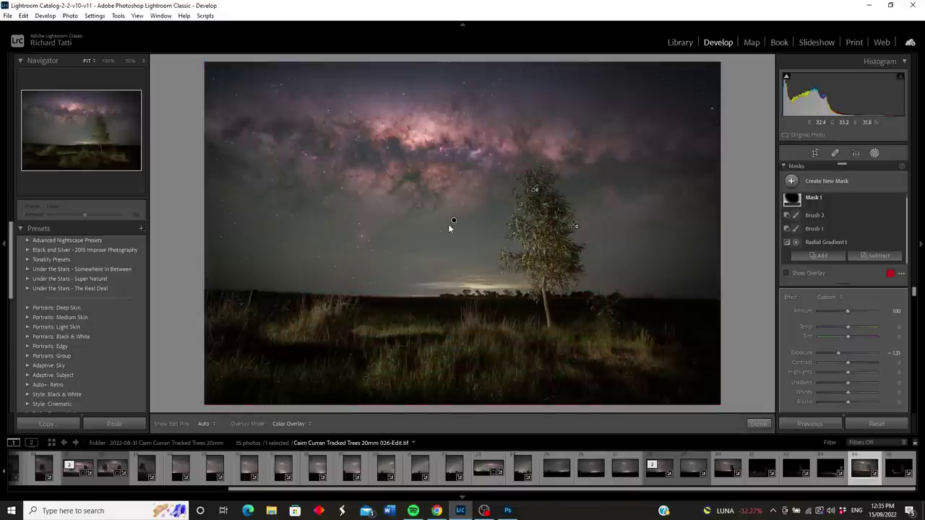
left_click(452, 219)
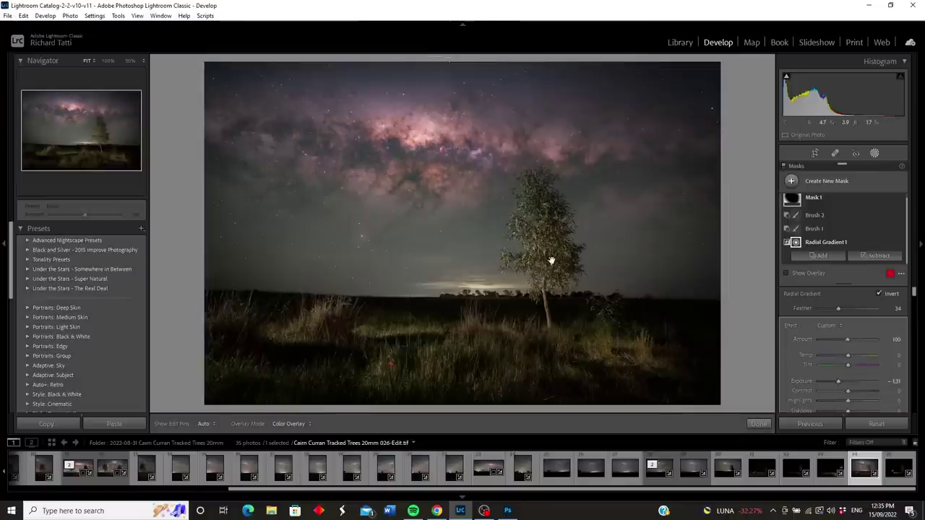
mouse_move(733, 339)
left_mouse_down()
mouse_move(755, 326)
mouse_move(747, 346)
left_mouse_up()
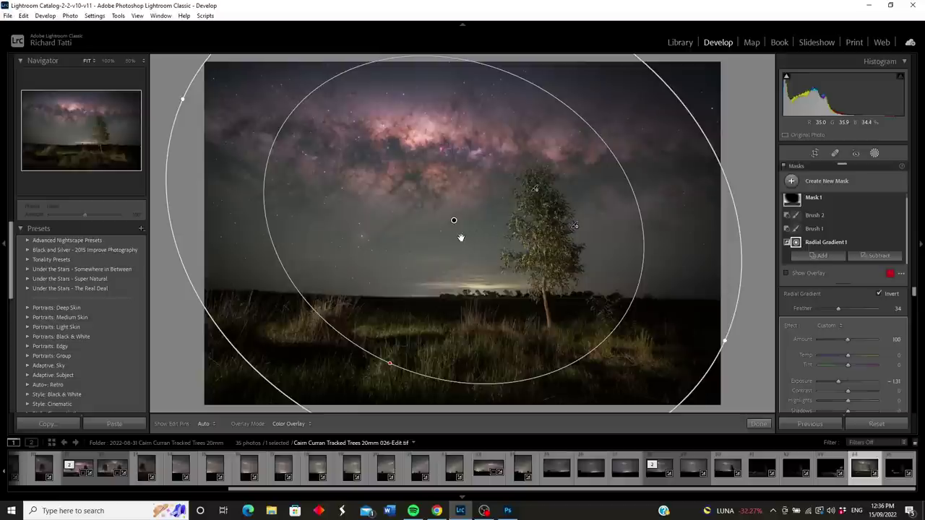
mouse_move(453, 222)
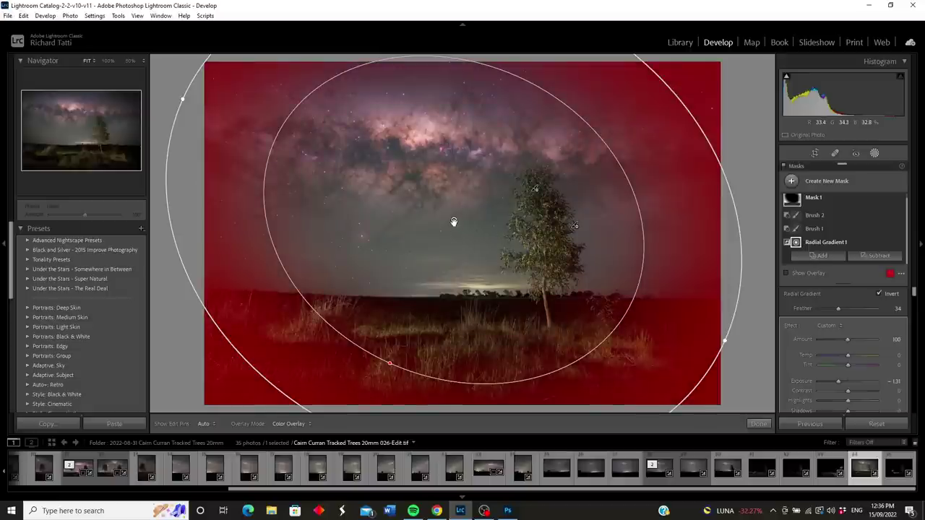
left_click(758, 424)
left_click(758, 424)
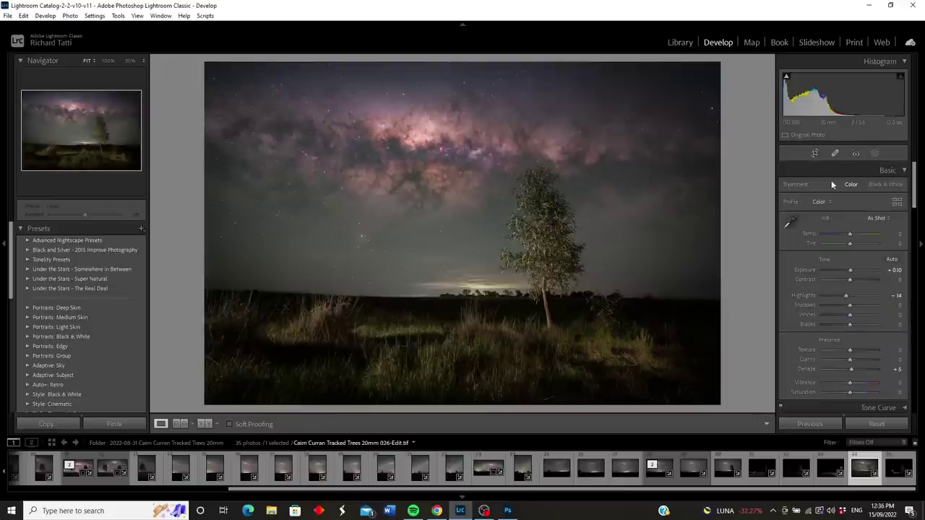